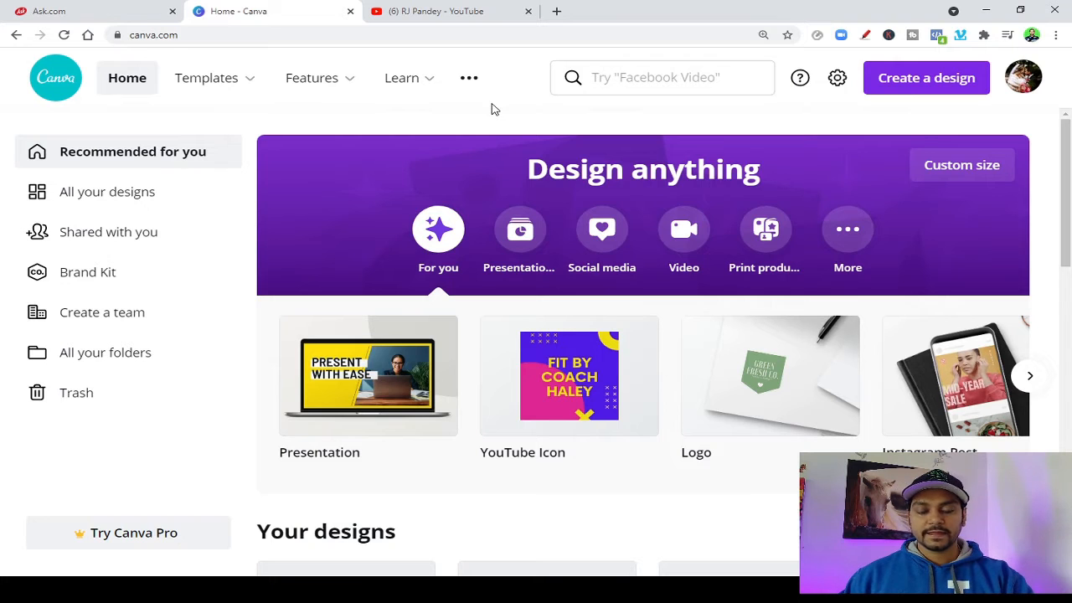
Search the design templates for "youtube channel art"
mouse_move(325, 94)
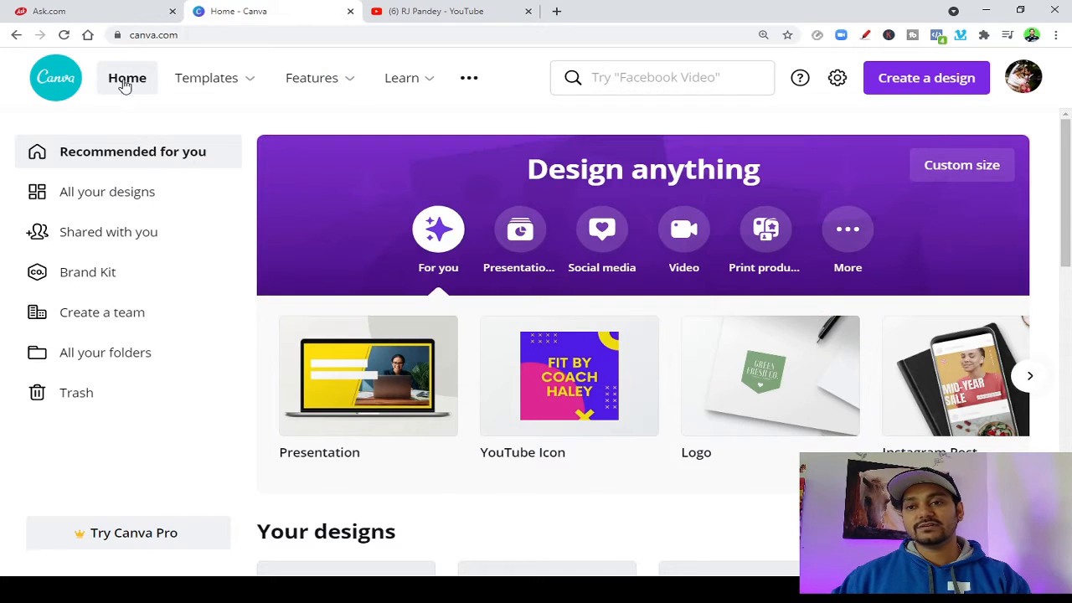
mouse_move(222, 92)
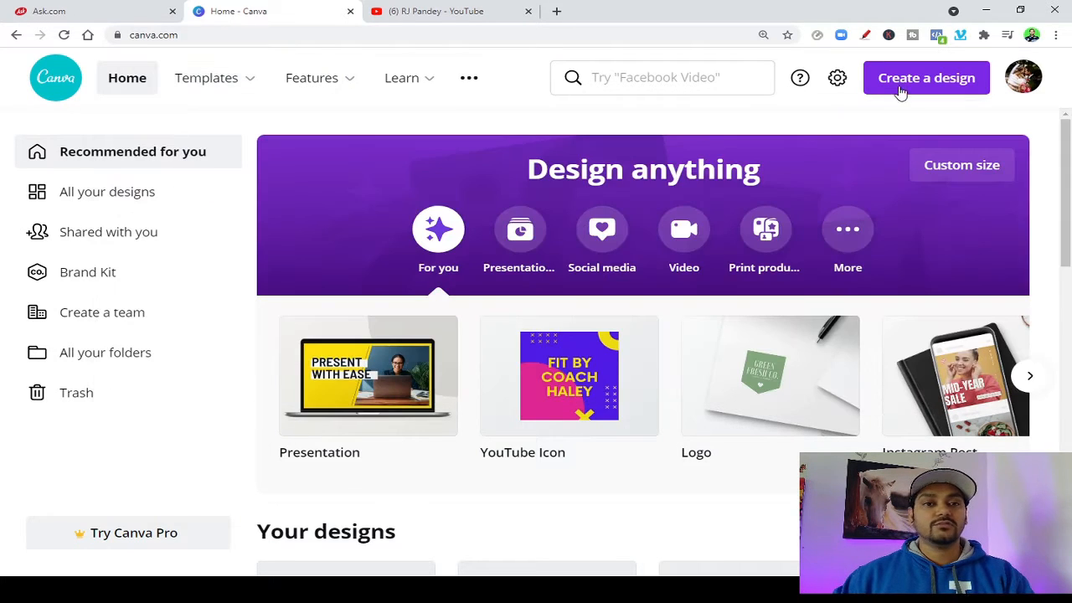
left_click(629, 78)
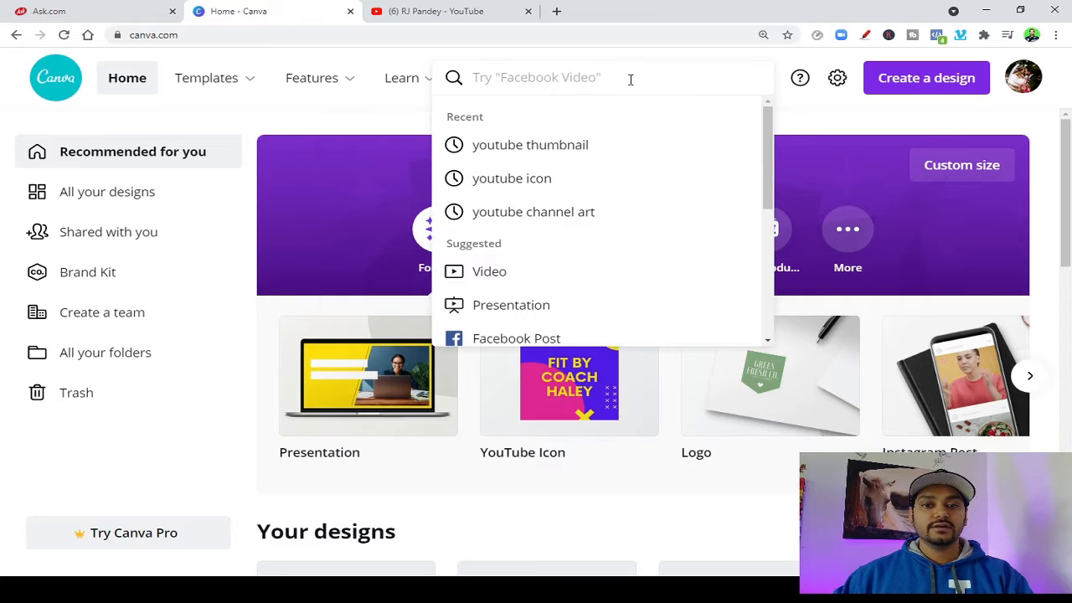
left_click(511, 213)
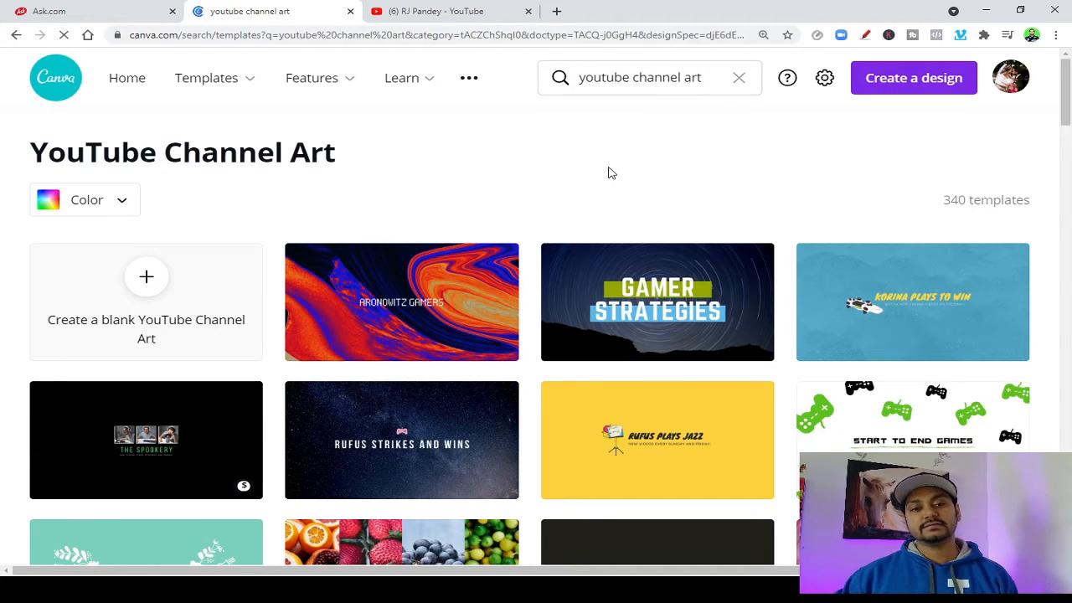
Check the existing banner on the YouTube channel page and open Canva's free starry "Rufus Strikes and Wins" channel art template for editing
left_click(482, 8)
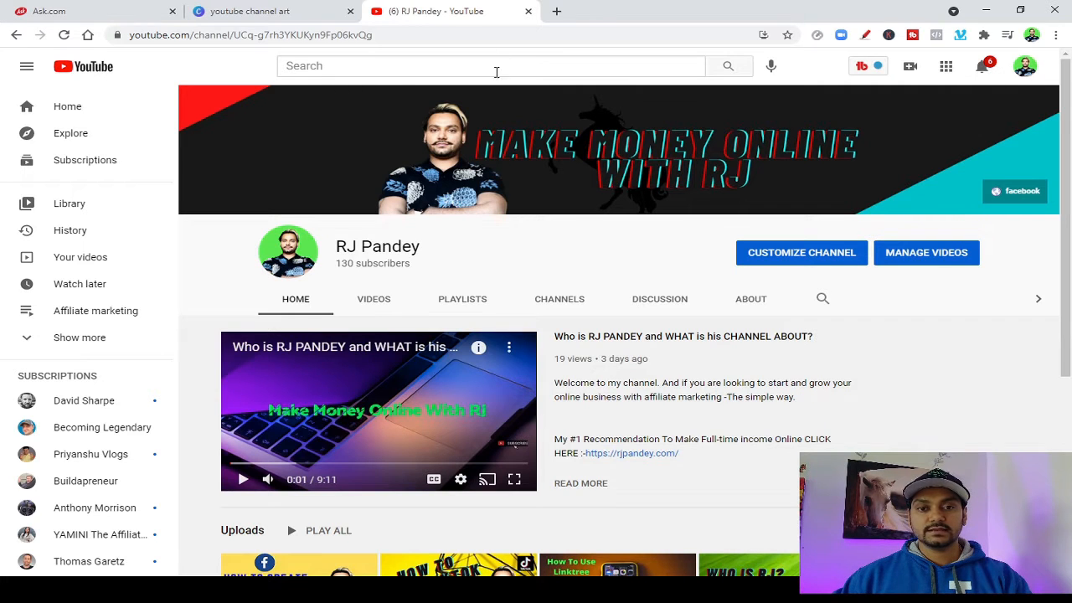
left_click(270, 14)
scroll(438, 381, "down", 4)
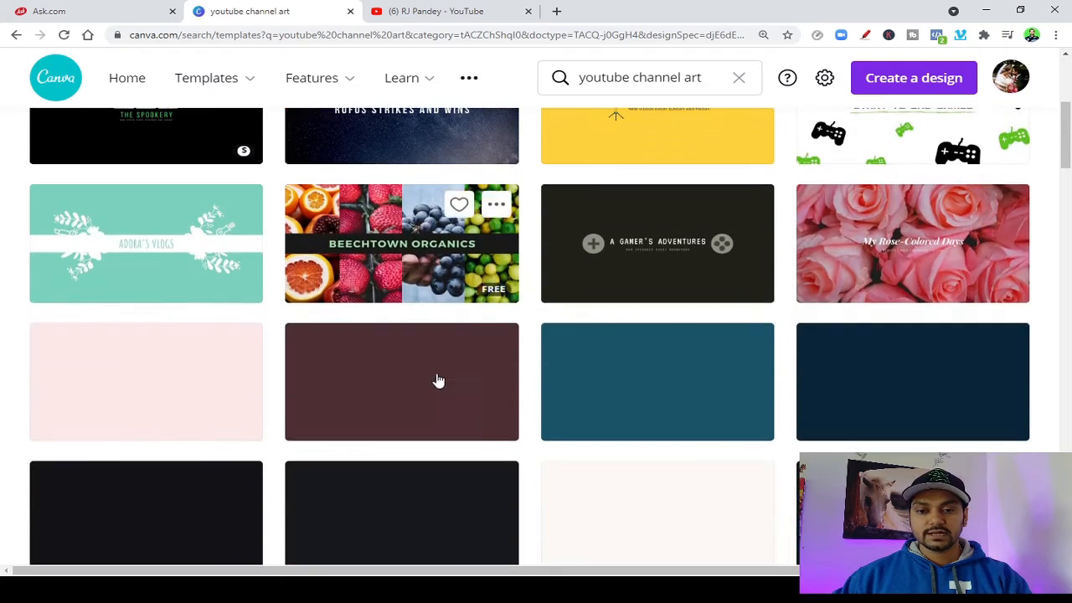
scroll(591, 412, "down", 3)
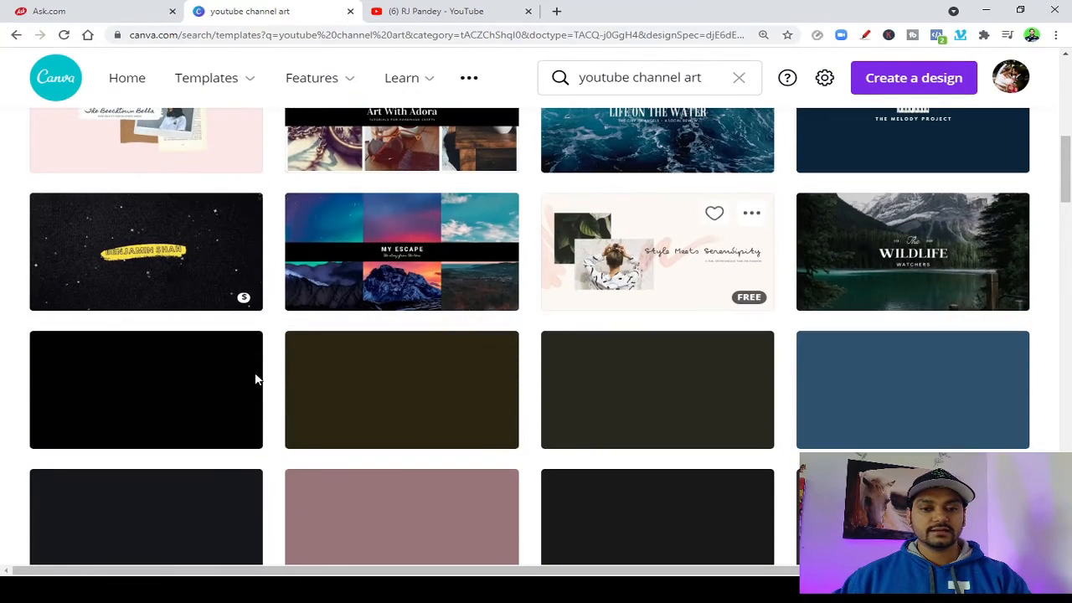
scroll(435, 381, "down", 4)
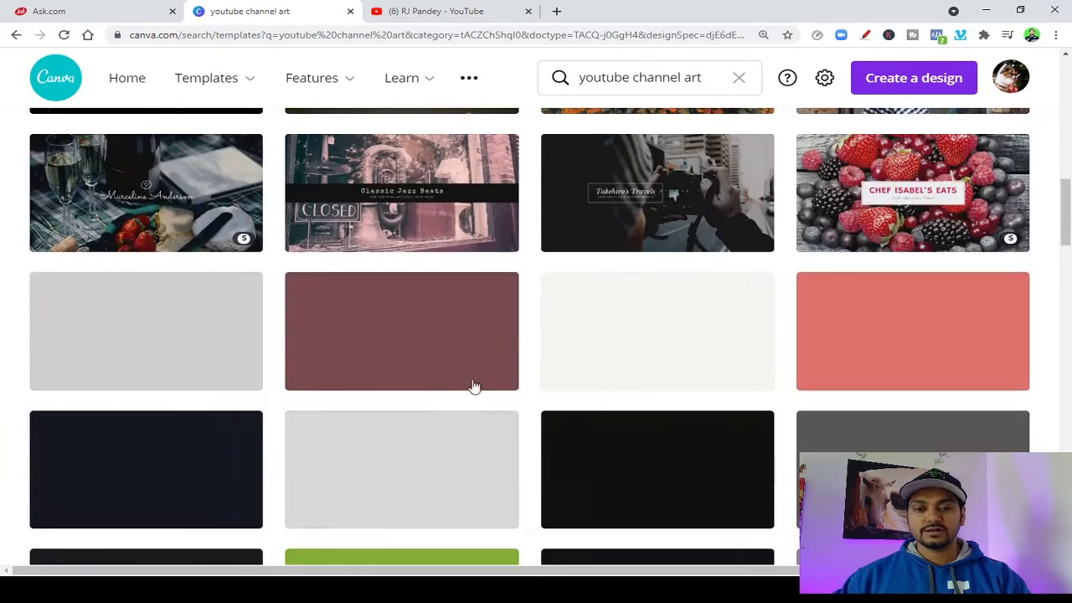
scroll(730, 369, "up", 5)
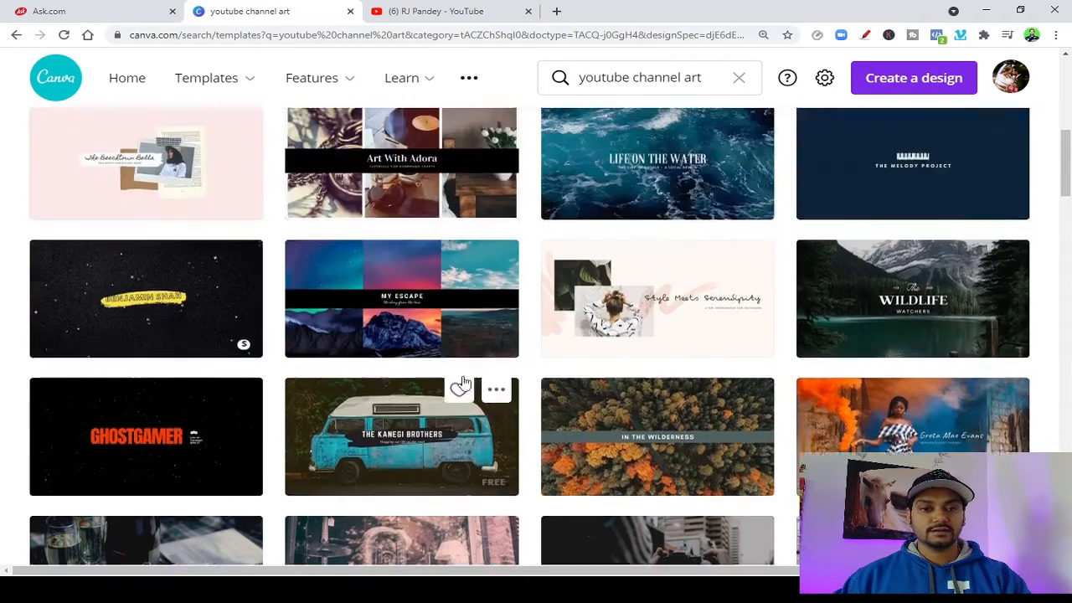
scroll(463, 384, "up", 5)
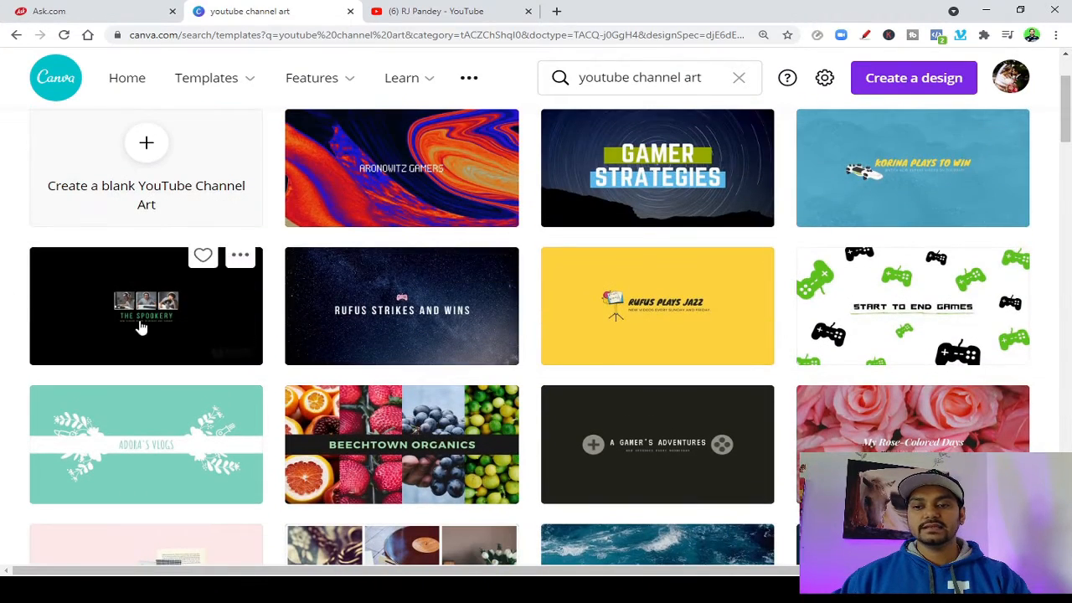
scroll(490, 335, "up", 2)
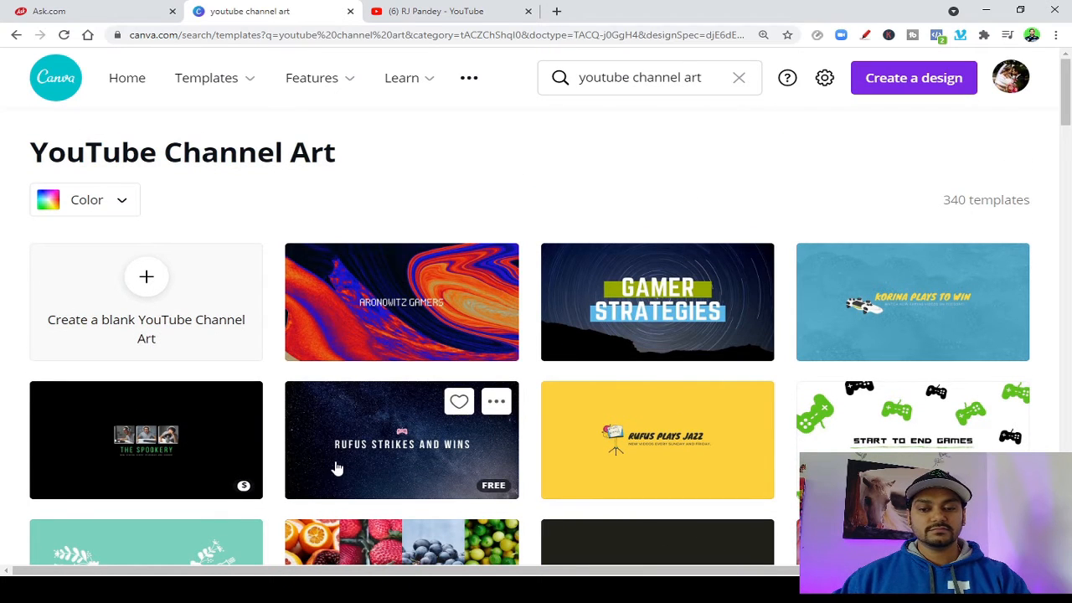
left_click(427, 458)
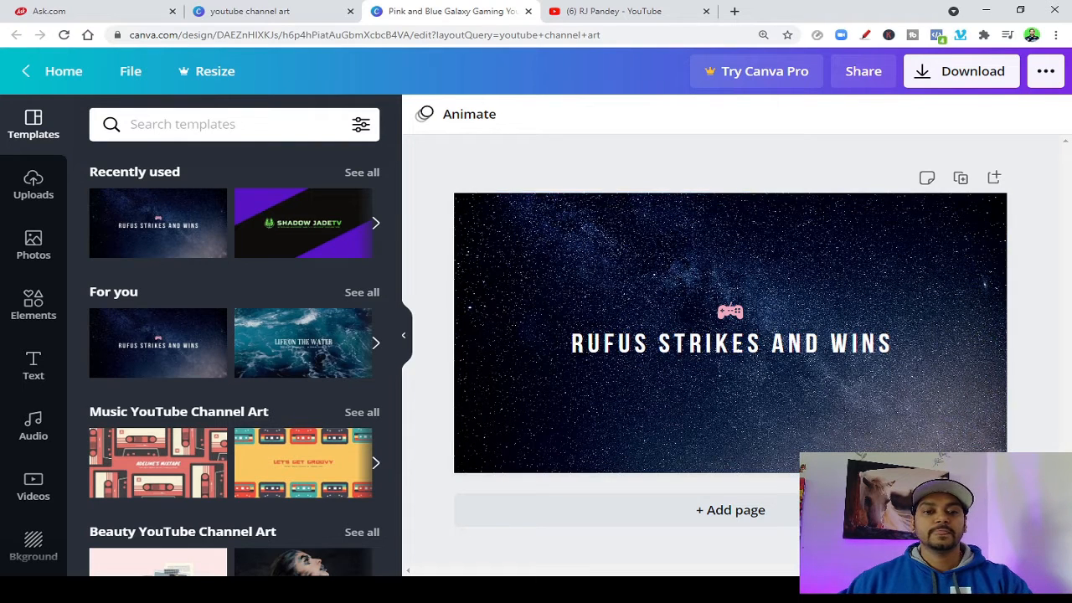
Delete the pink game controller icon above the banner's headline
right_click(733, 343)
left_click(702, 370)
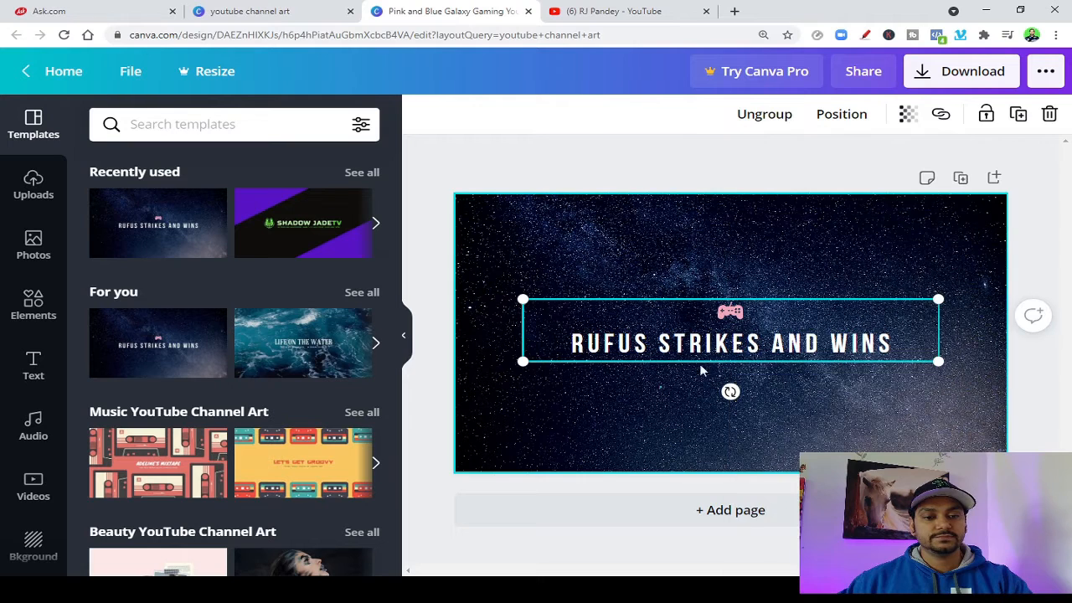
left_click(727, 316)
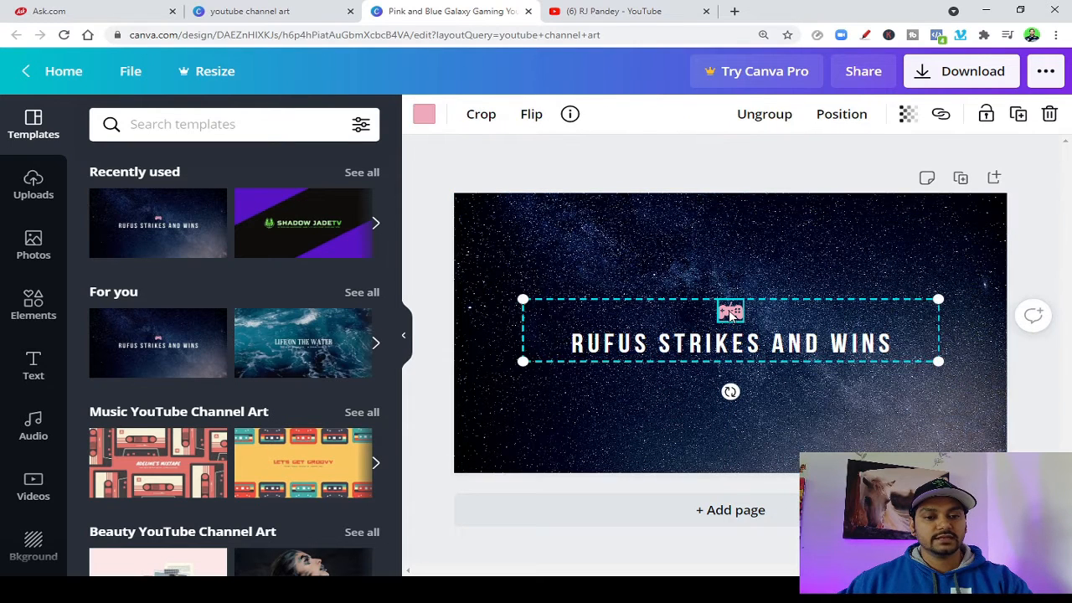
right_click(729, 313)
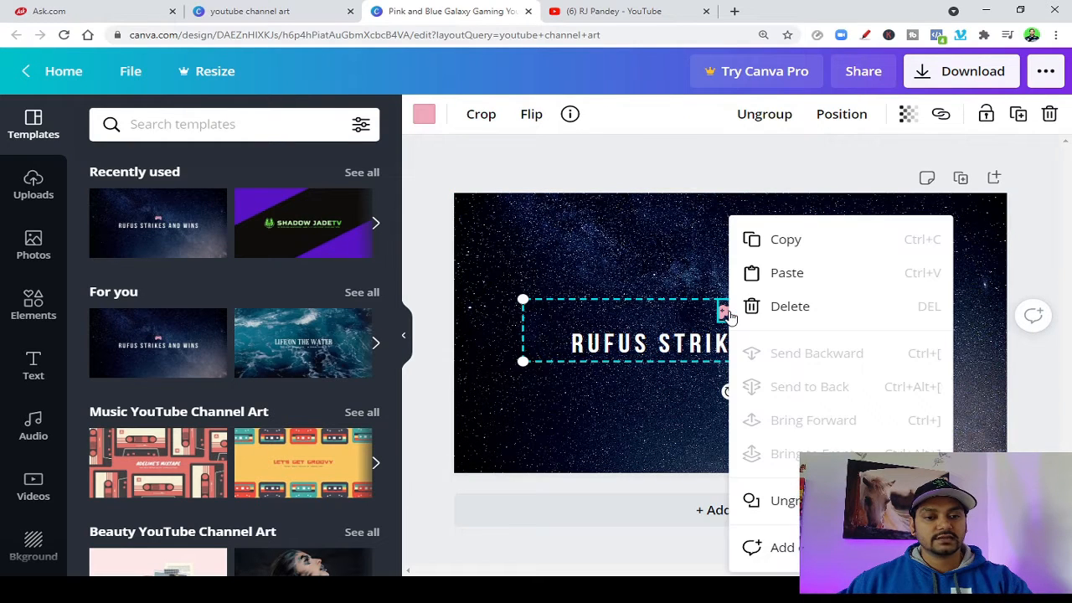
left_click(787, 306)
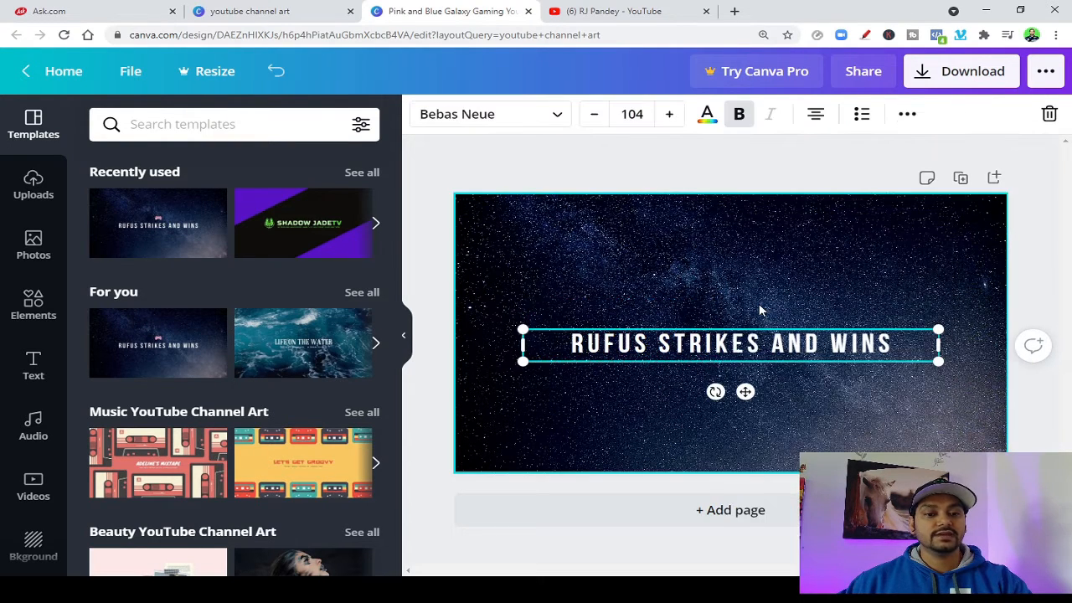
Replace the banner's headline text with "MAKE MONEY ONLINE WITH RJ"
double_click(912, 349)
key("BackSpace")
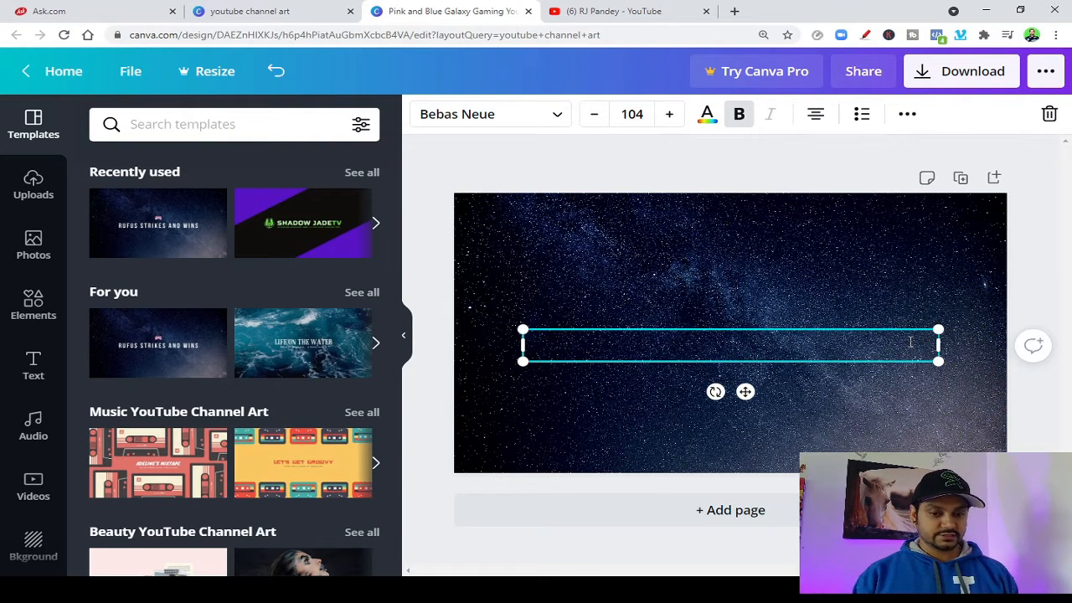
type("MA")
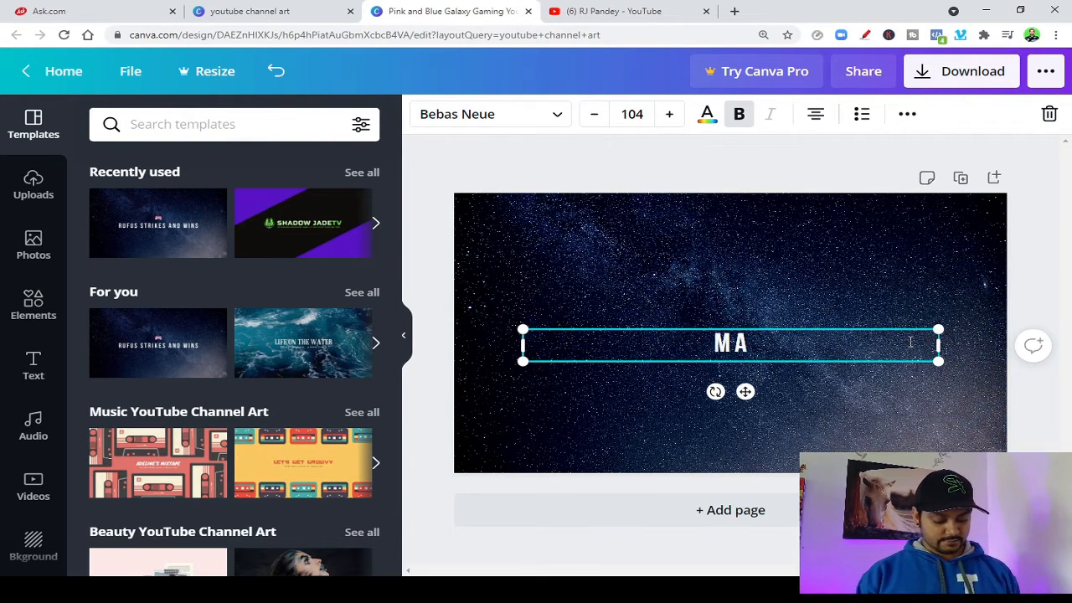
type("KE")
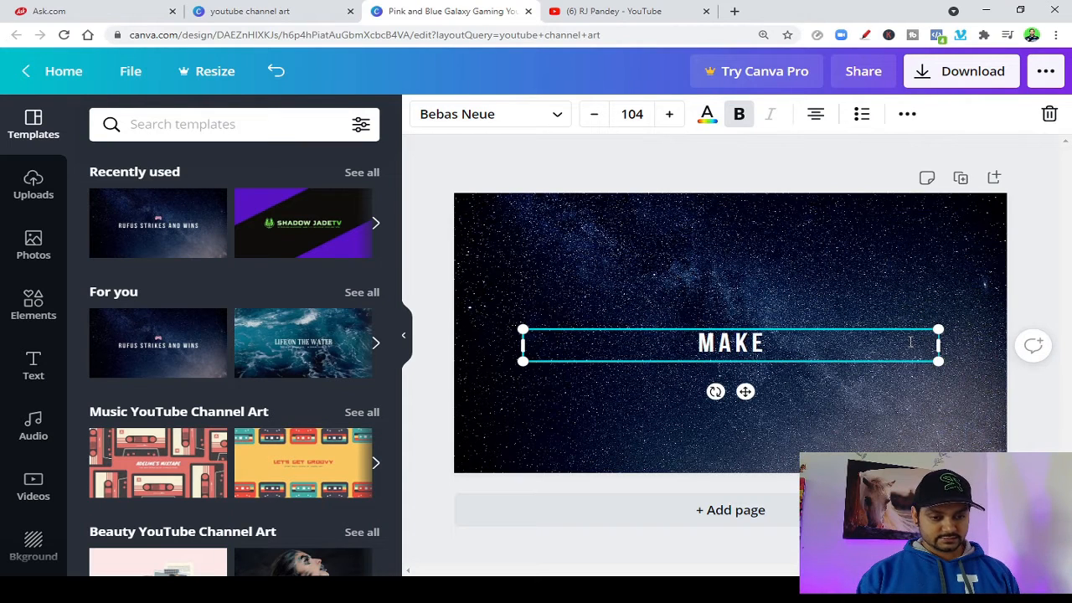
type(" MON")
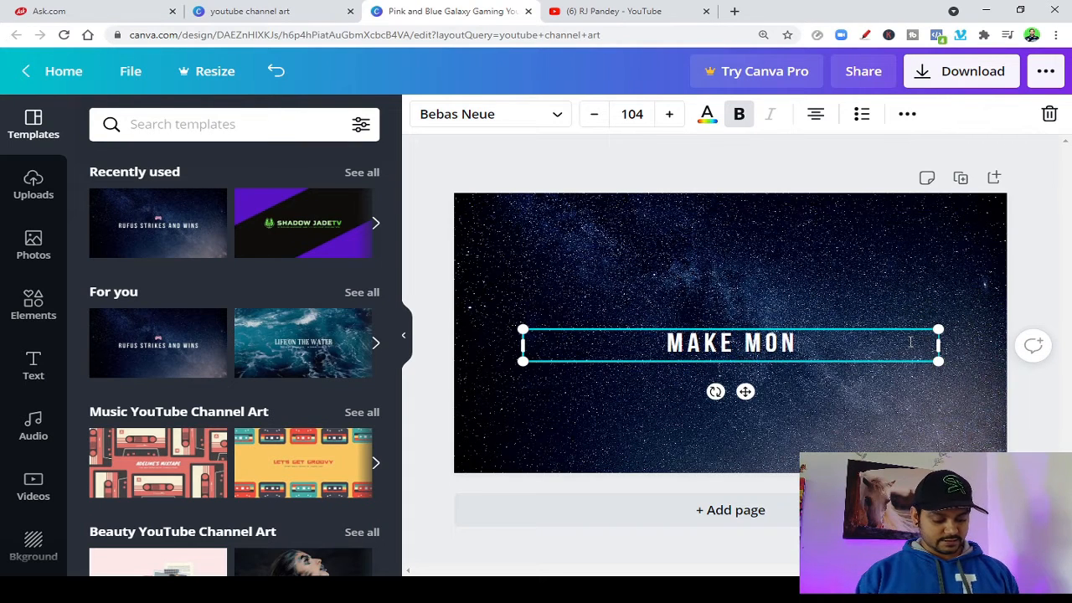
type("EY O")
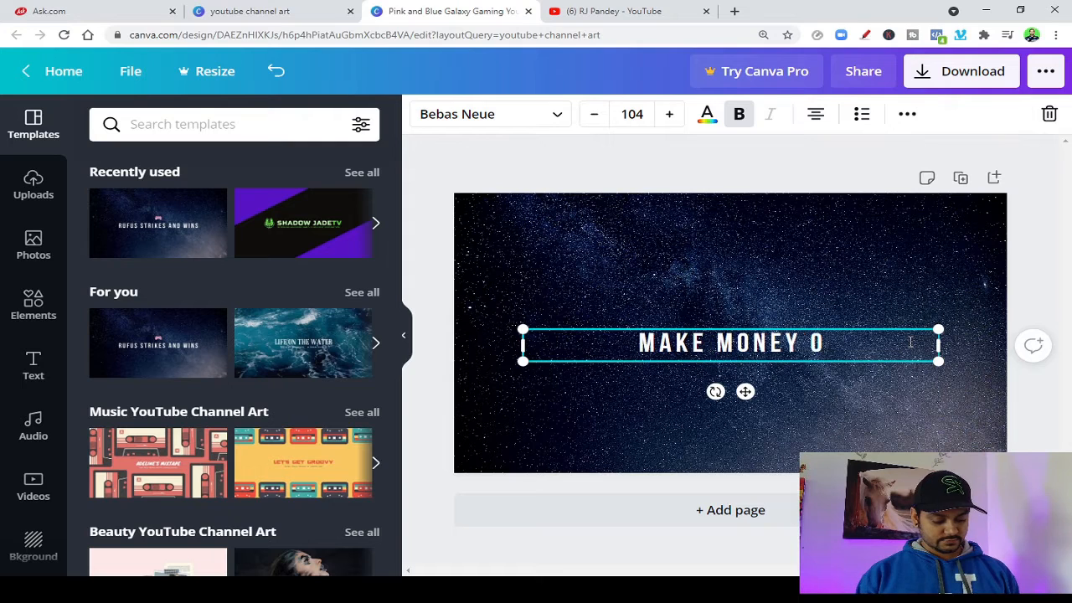
type("NLINE W")
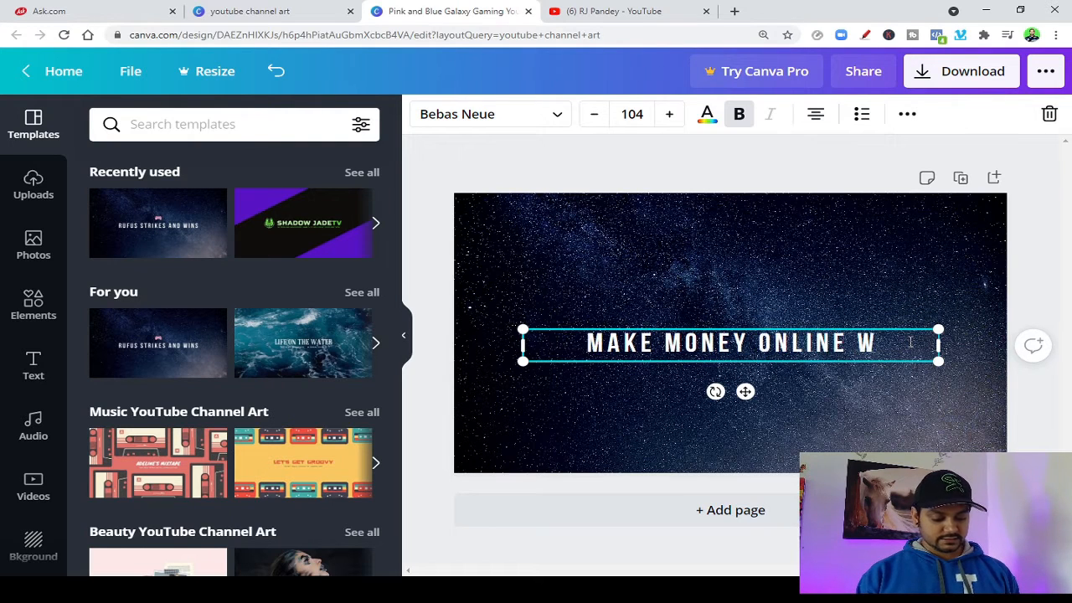
type("ITH R")
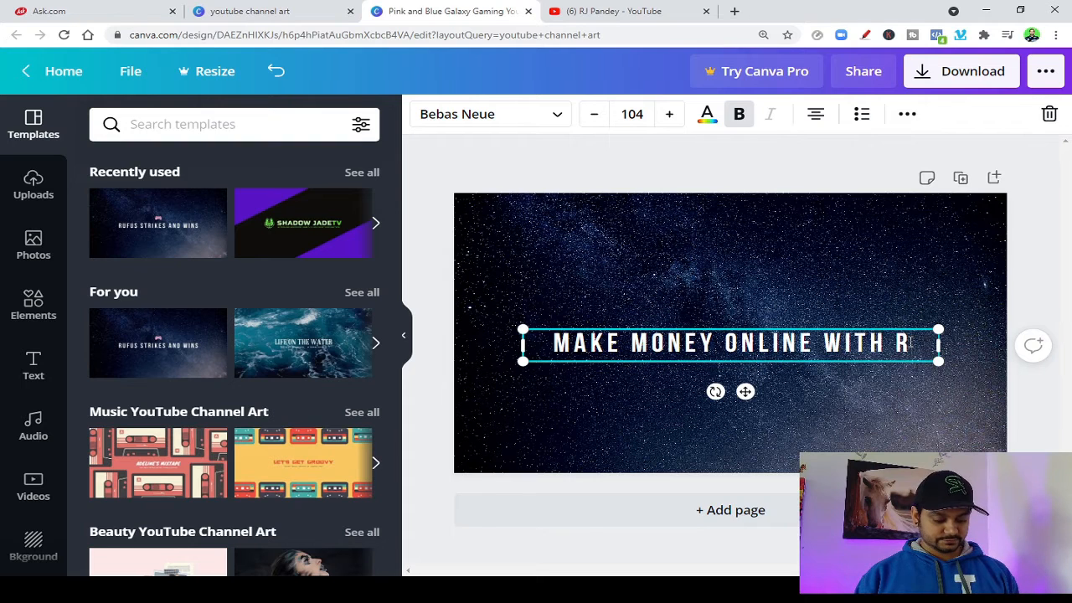
type("J")
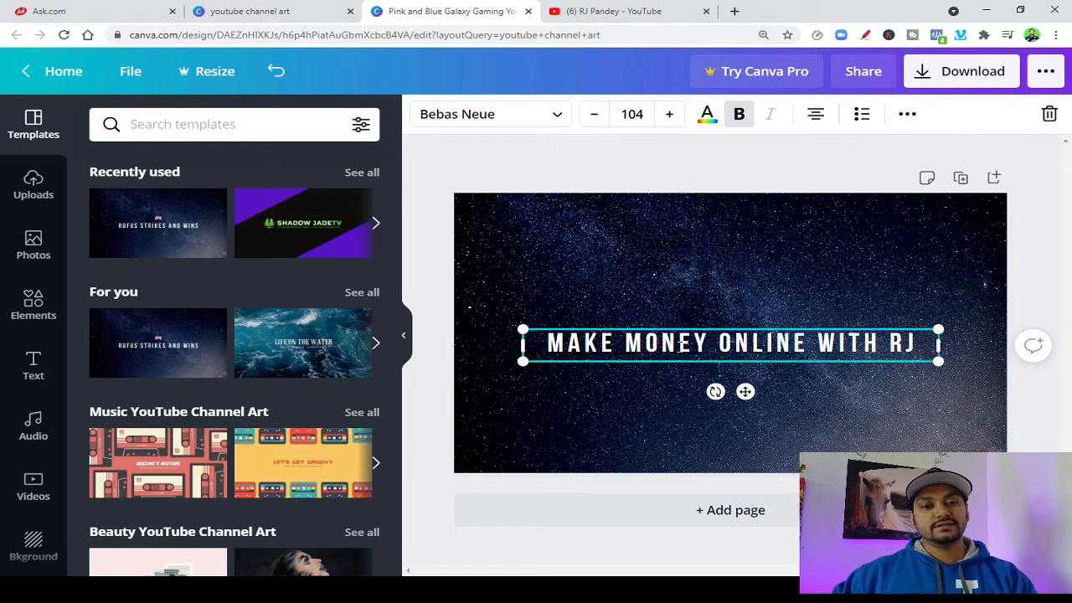
Try red, purple and cyan on the headline text, and settle on the custom lime green #9AEB17
left_click(706, 118)
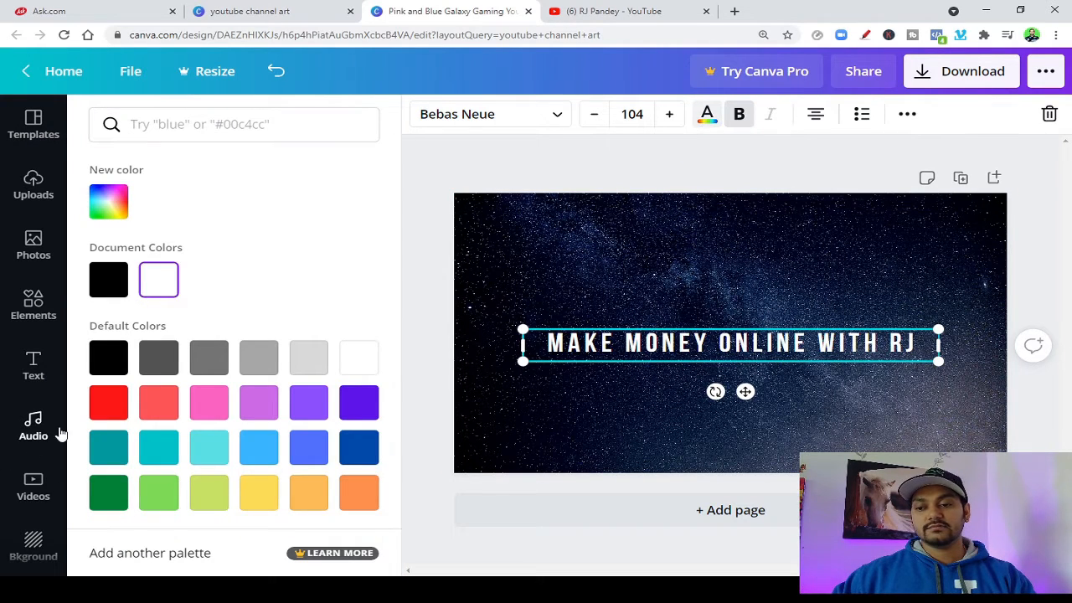
left_click(107, 403)
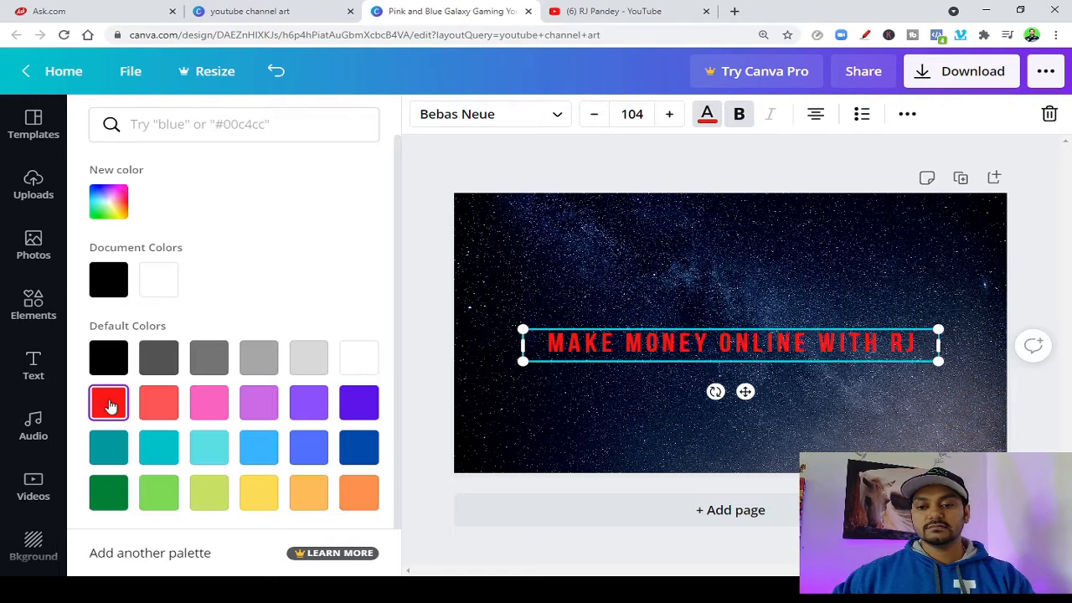
left_click(354, 404)
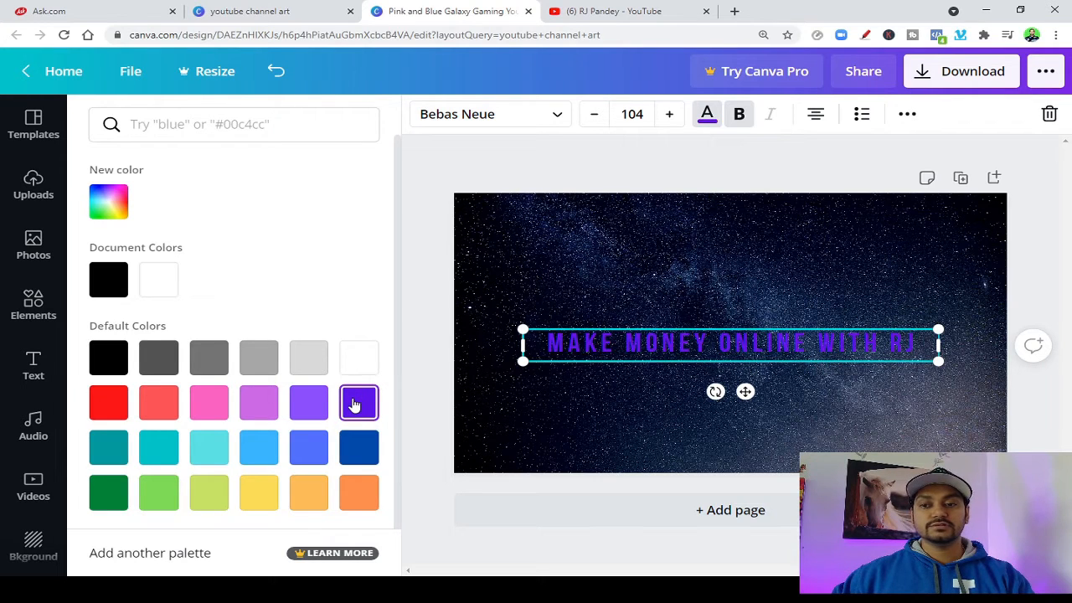
left_click(106, 205)
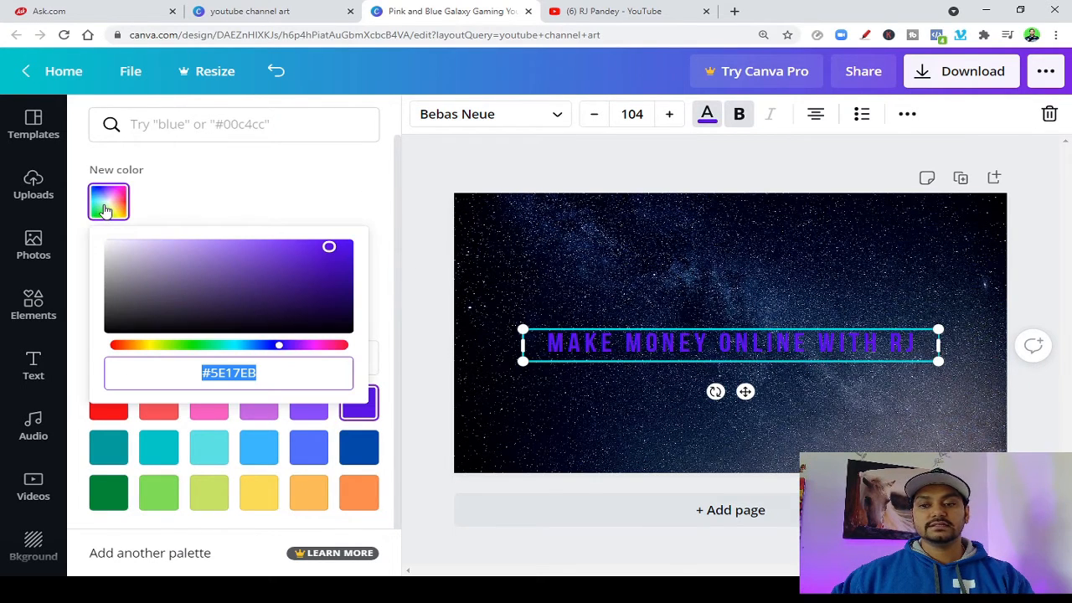
left_click_drag(279, 345, 235, 345)
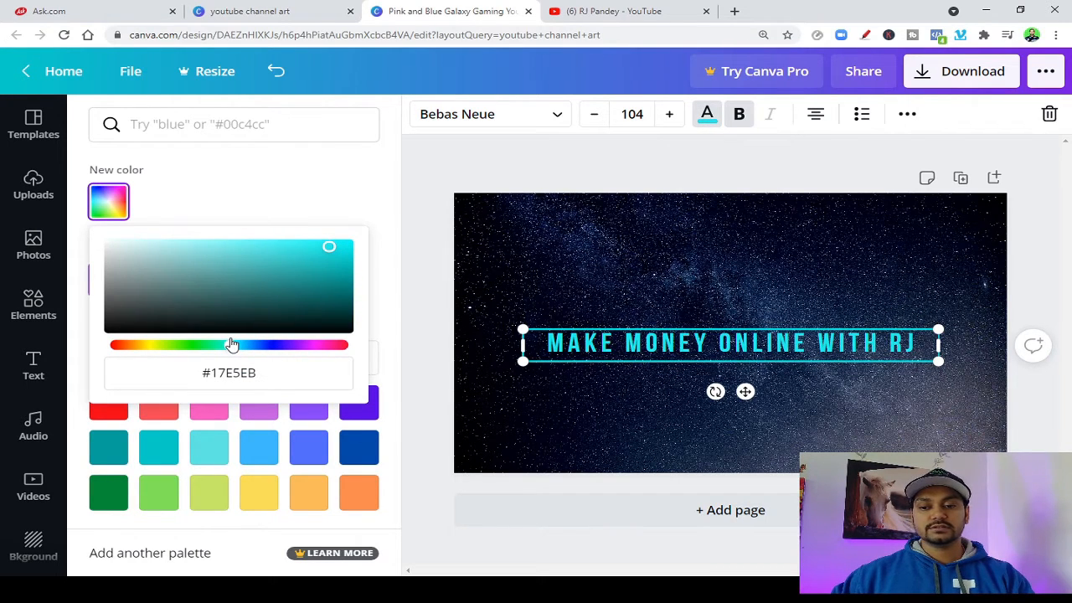
left_click_drag(232, 345, 169, 346)
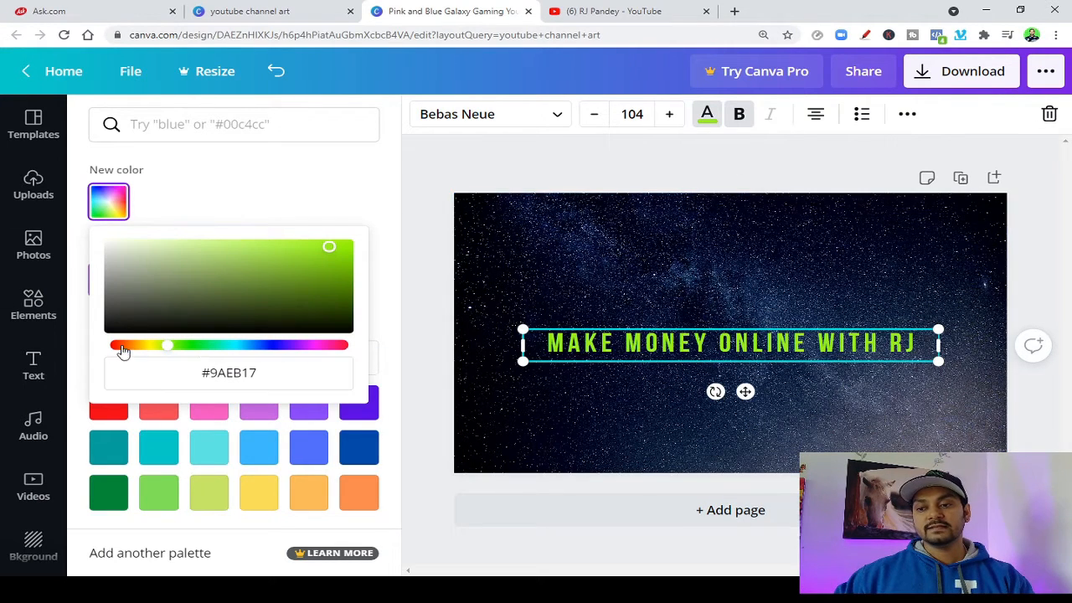
Check the lettering of the existing YouTube channel banner and add the "Planet Arcadia" text style to the Canva design
left_click(32, 368)
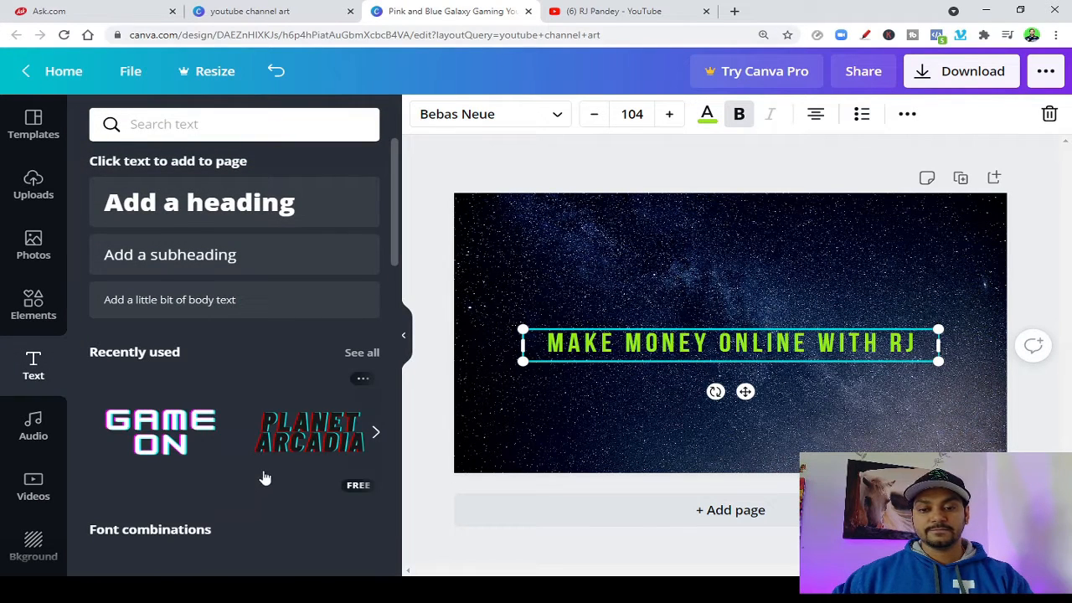
left_click(619, 12)
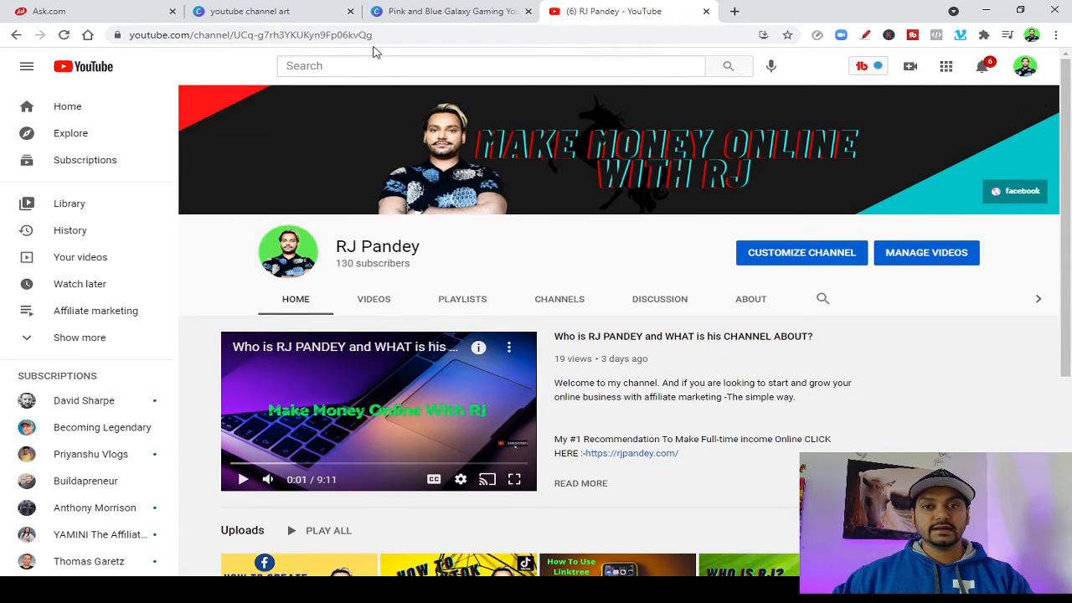
left_click(412, 12)
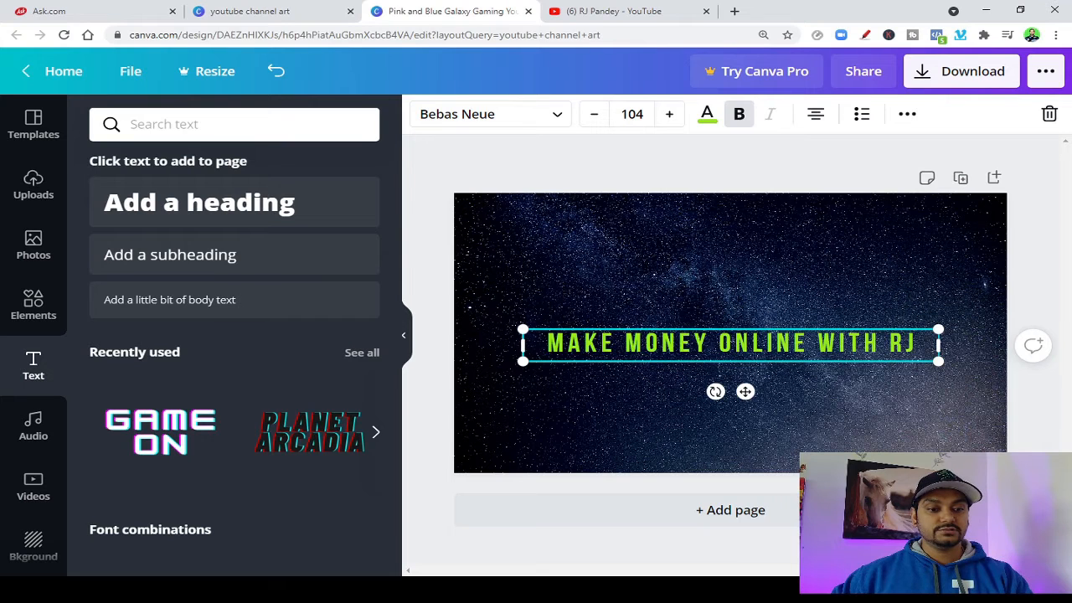
left_click(799, 285)
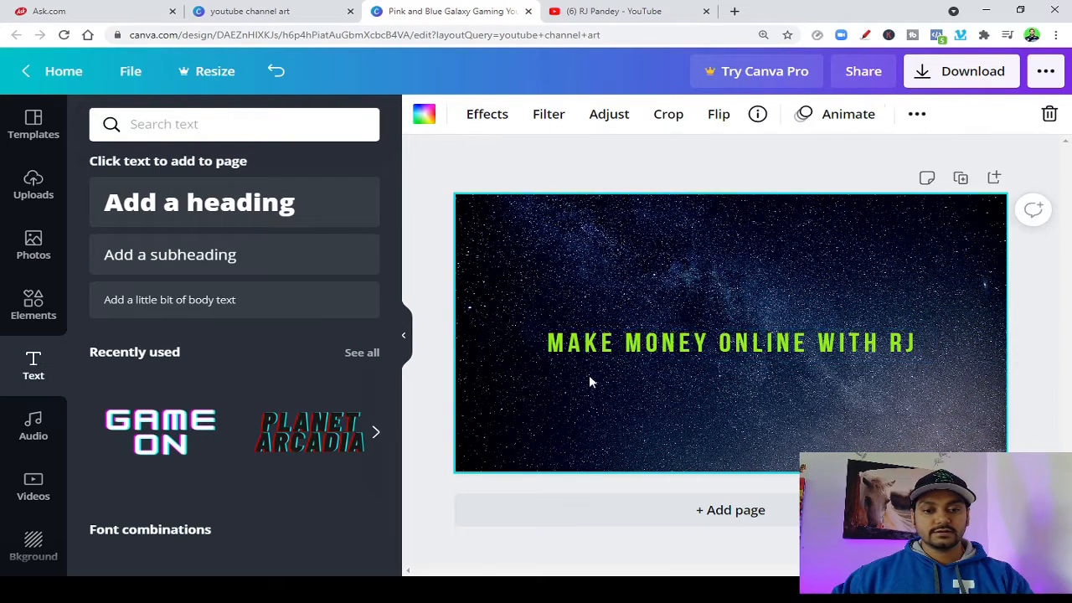
left_click(342, 431)
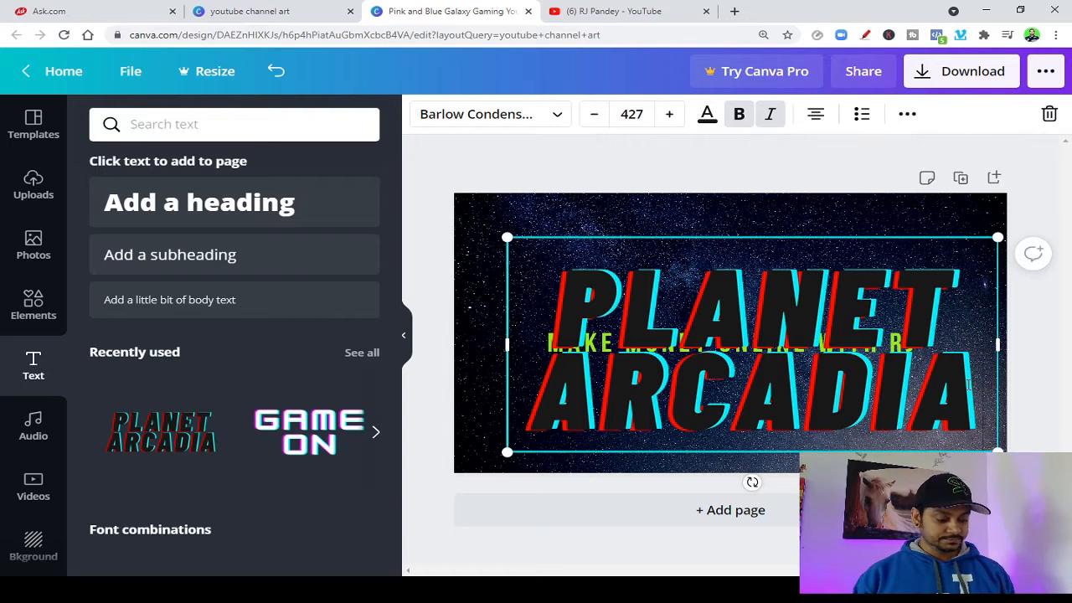
Replace the "PLANET ARCADIA" text with "MAKE MONEY ONLINE WITH RJ"
key("BackSpace")
key("BackSpace")
key("BackSpace")
key("BackSpace")
key("BackSpace")
key("BackSpace")
key("BackSpace")
key("BackSpace")
key("BackSpace")
key("BackSpace")
key("BackSpace")
key("BackSpace")
key("BackSpace")
key("BackSpace")
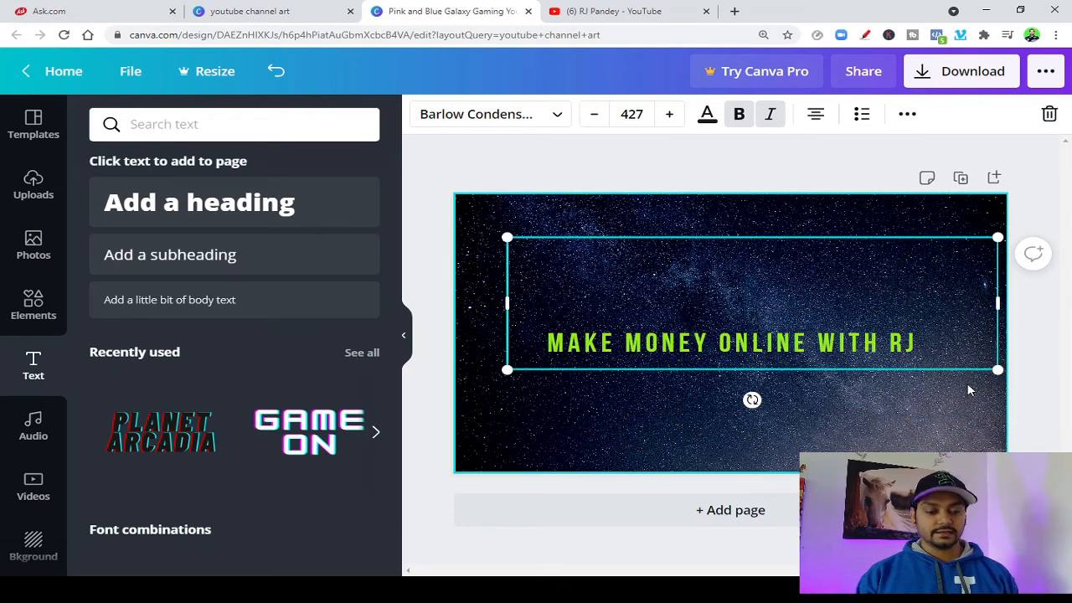
type("MA")
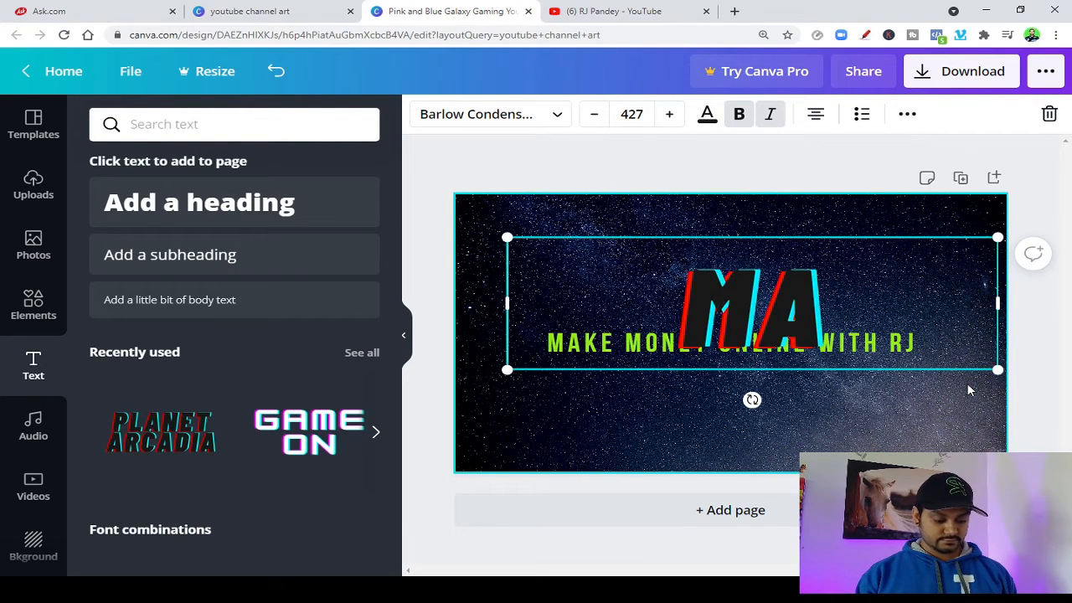
type("KE MO")
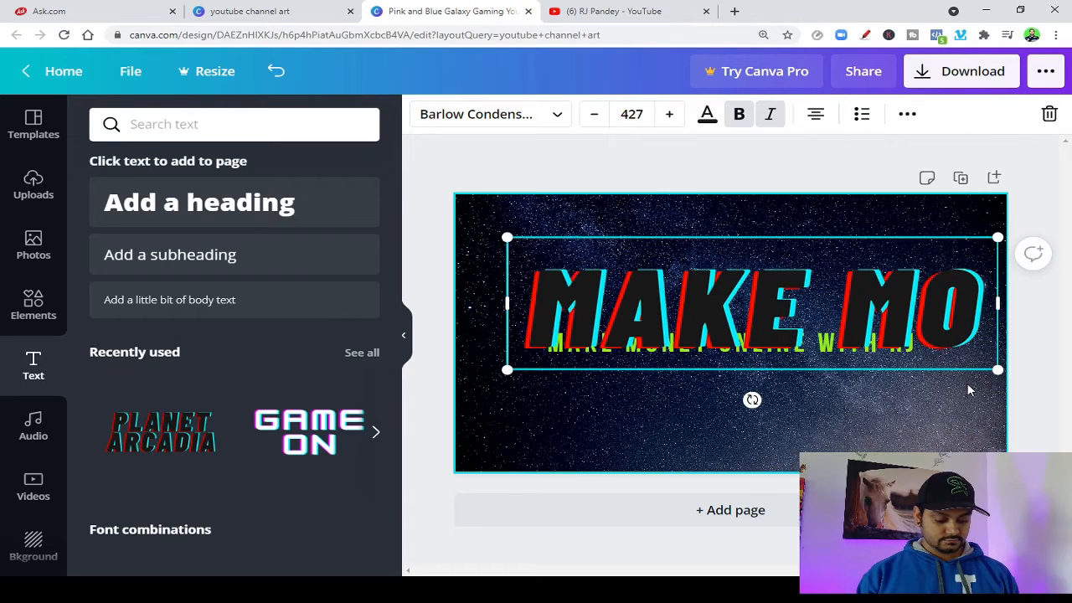
type("NEY ON")
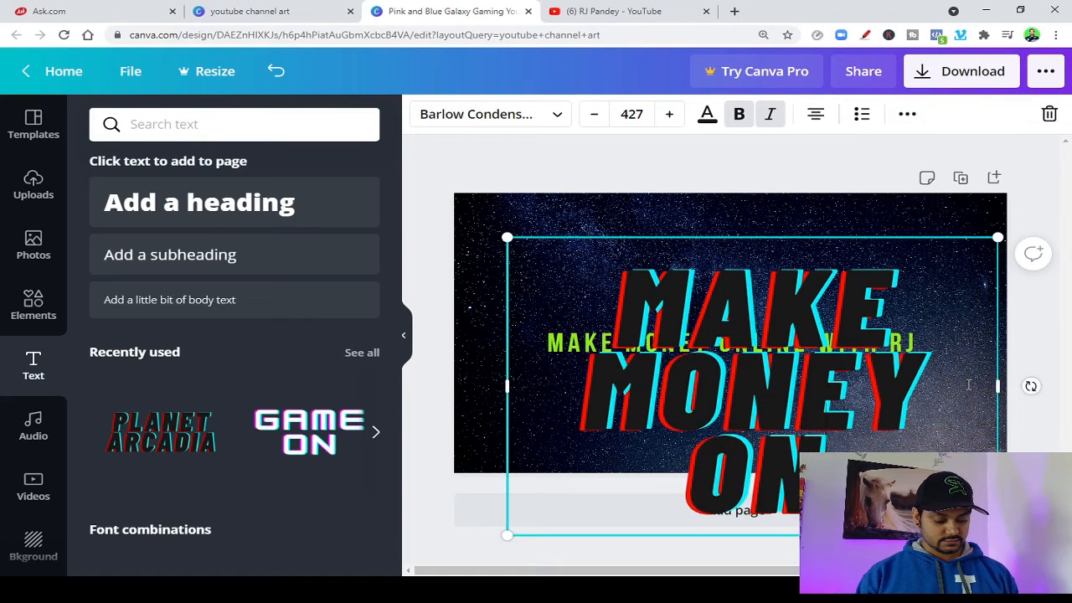
type("LINE WI")
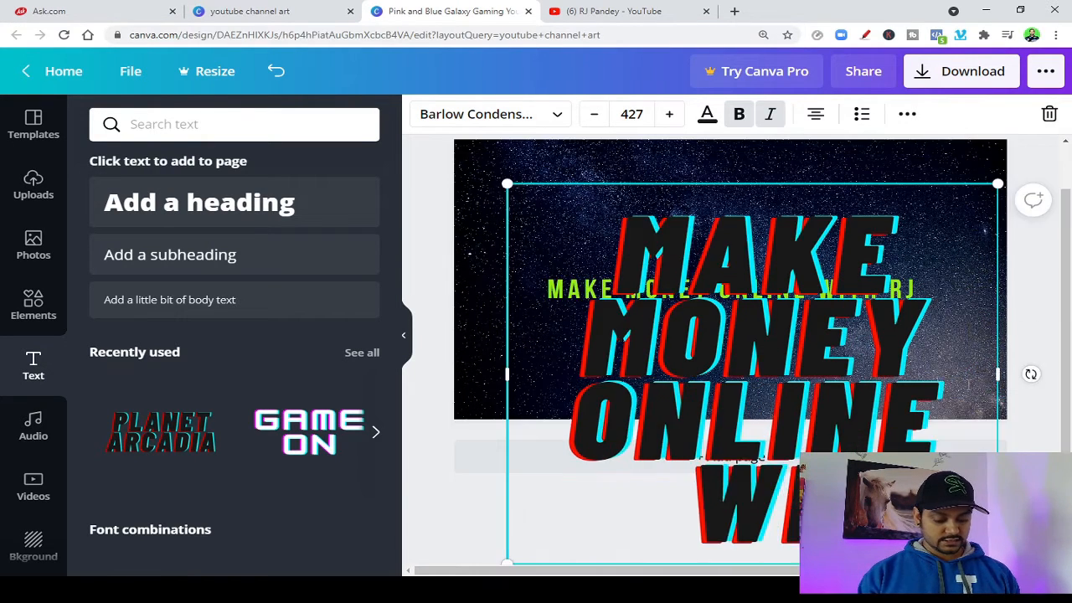
type("TH RJ")
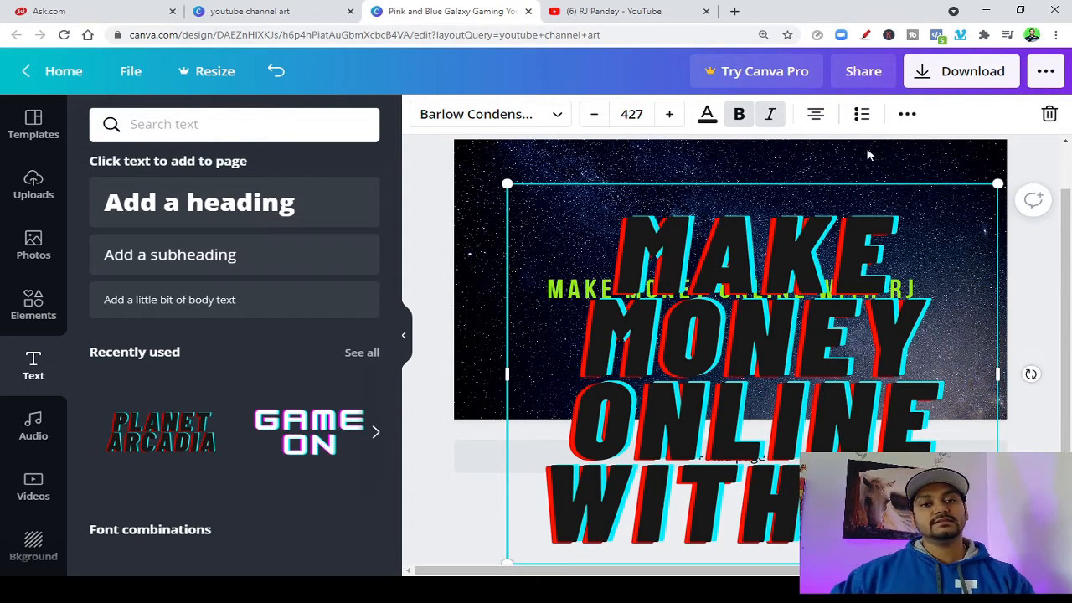
Reduce the font size of the red-and-cyan headline to 340
left_click(592, 115)
left_click(592, 115)
left_click(592, 114)
left_click(592, 115)
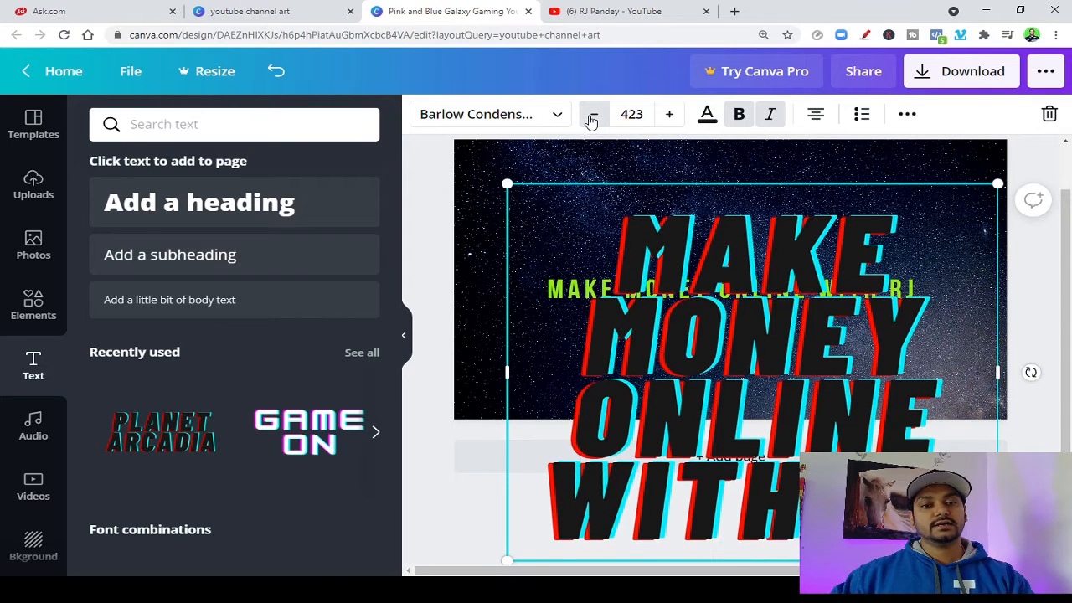
left_click(592, 115)
left_click(592, 114)
left_click(592, 115)
left_click(591, 118)
left_click(591, 119)
left_click(591, 118)
left_click(591, 119)
left_click(591, 118)
left_click(591, 119)
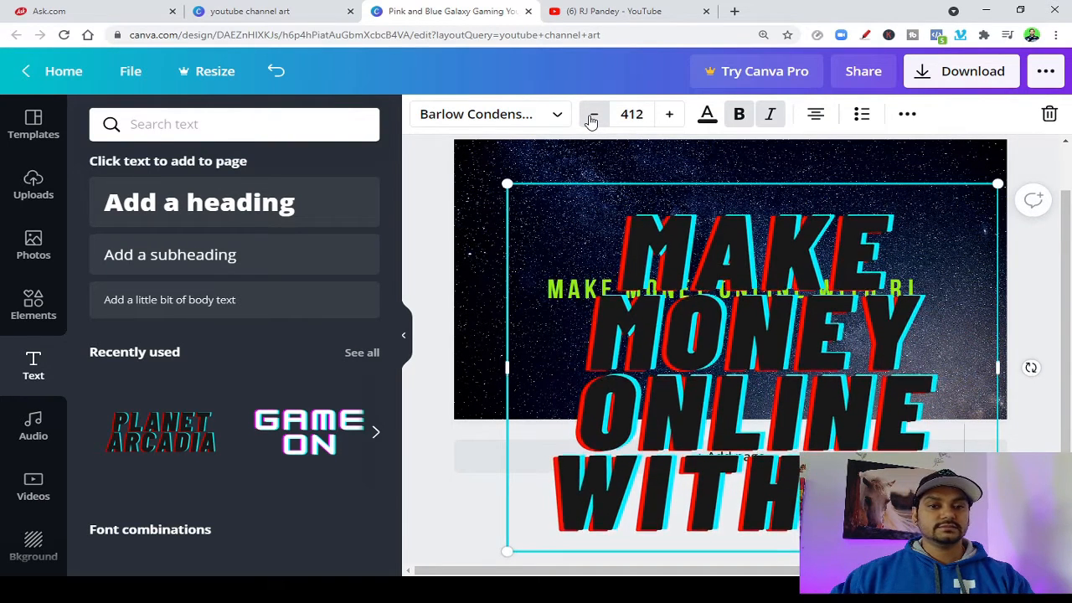
left_click(592, 118)
left_click(591, 118)
left_click(591, 118)
left_click(591, 118)
left_click(591, 118)
left_click(591, 118)
left_click(591, 118)
left_click(591, 118)
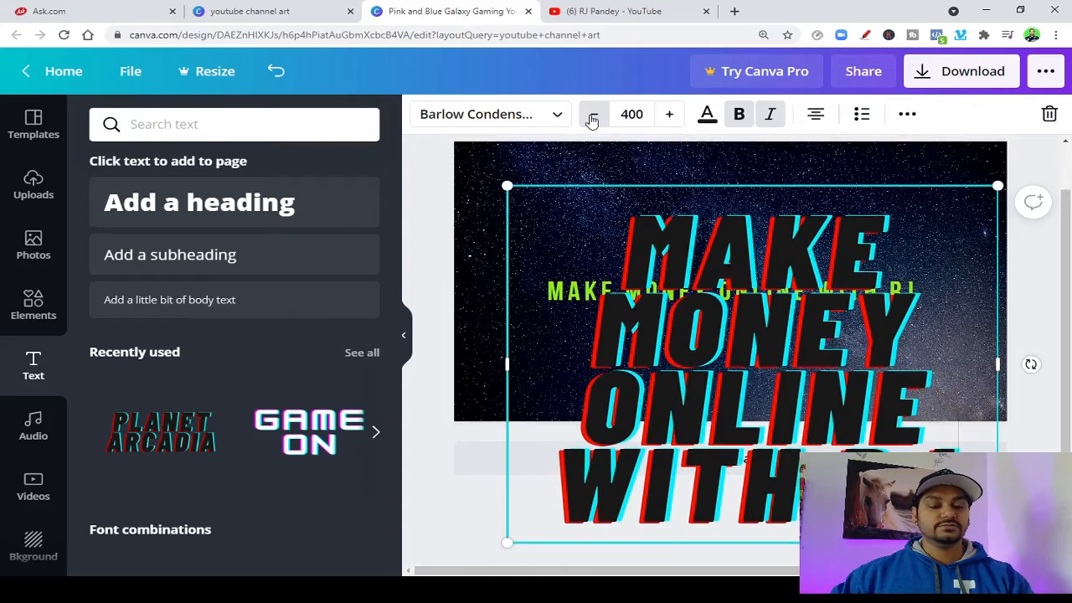
left_click(592, 118)
left_click(591, 118)
left_click(591, 118)
left_click(591, 118)
left_click(591, 119)
left_click(591, 118)
left_click(591, 118)
left_click(592, 118)
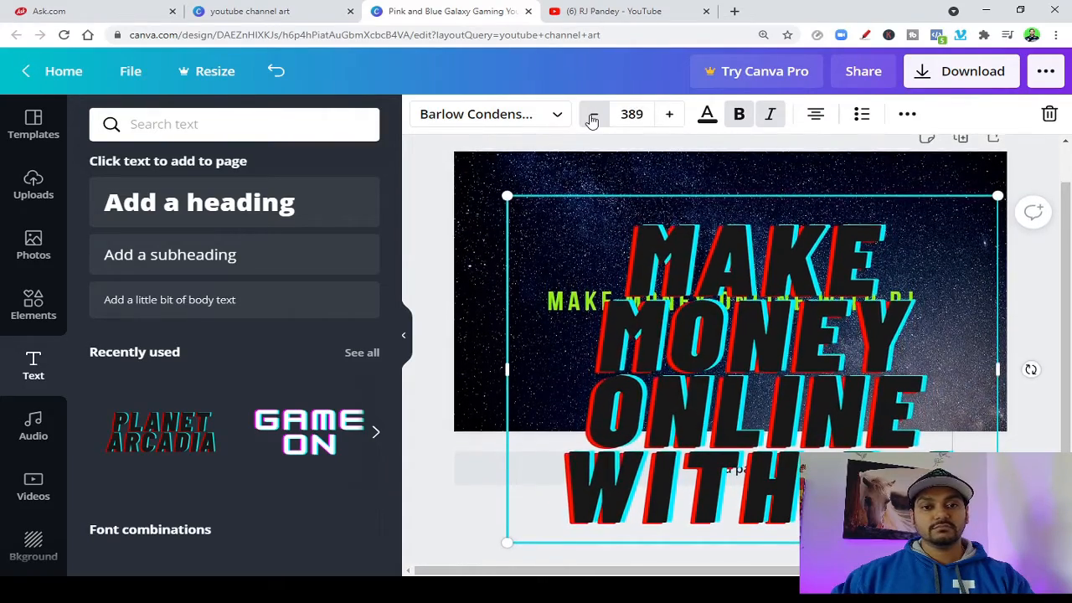
left_click(591, 118)
left_click(591, 118)
left_click(591, 118)
left_click(592, 118)
left_click(592, 118)
left_click(591, 118)
left_click(592, 118)
left_click(591, 118)
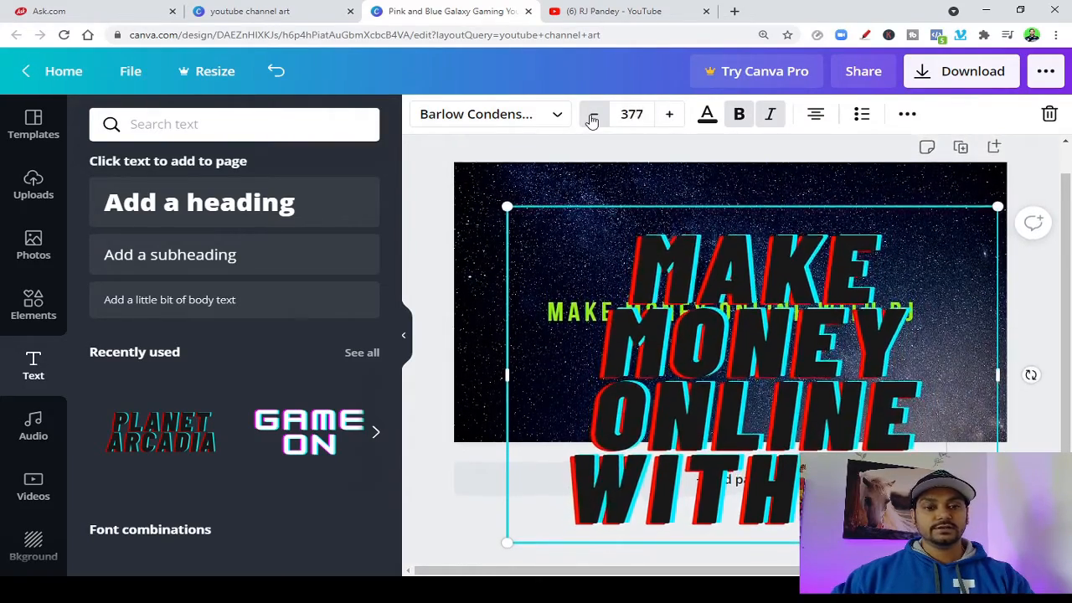
left_click(591, 118)
left_click(591, 118)
left_click(591, 118)
left_click(591, 118)
left_click(591, 118)
left_click(591, 118)
left_click(591, 118)
left_click(591, 118)
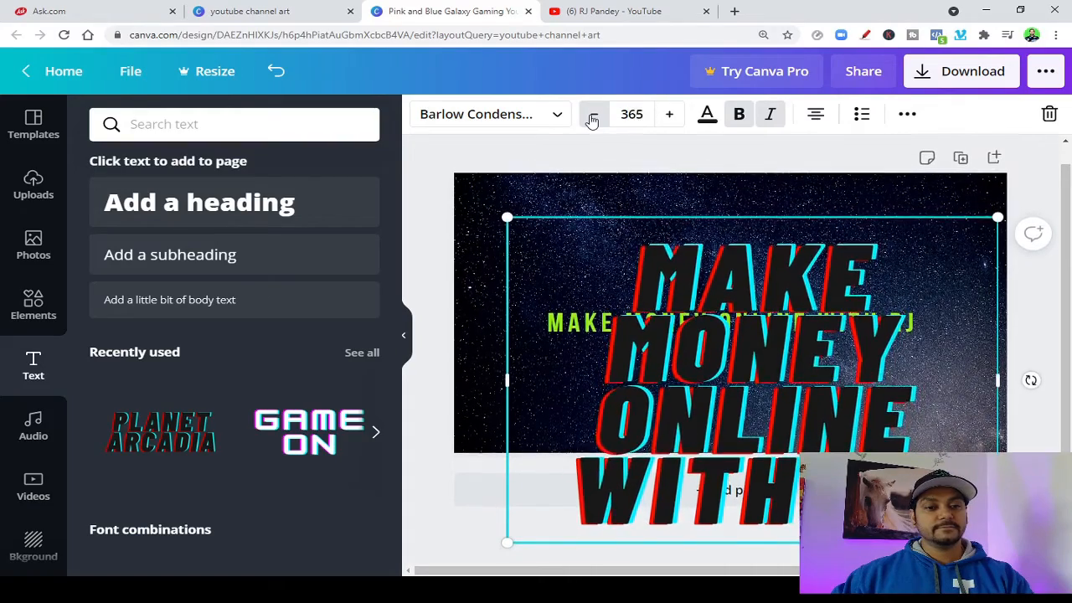
left_click(591, 118)
left_click(591, 118)
left_click(591, 118)
left_click(591, 118)
left_click(592, 118)
left_click(591, 118)
left_click(591, 119)
left_click(591, 119)
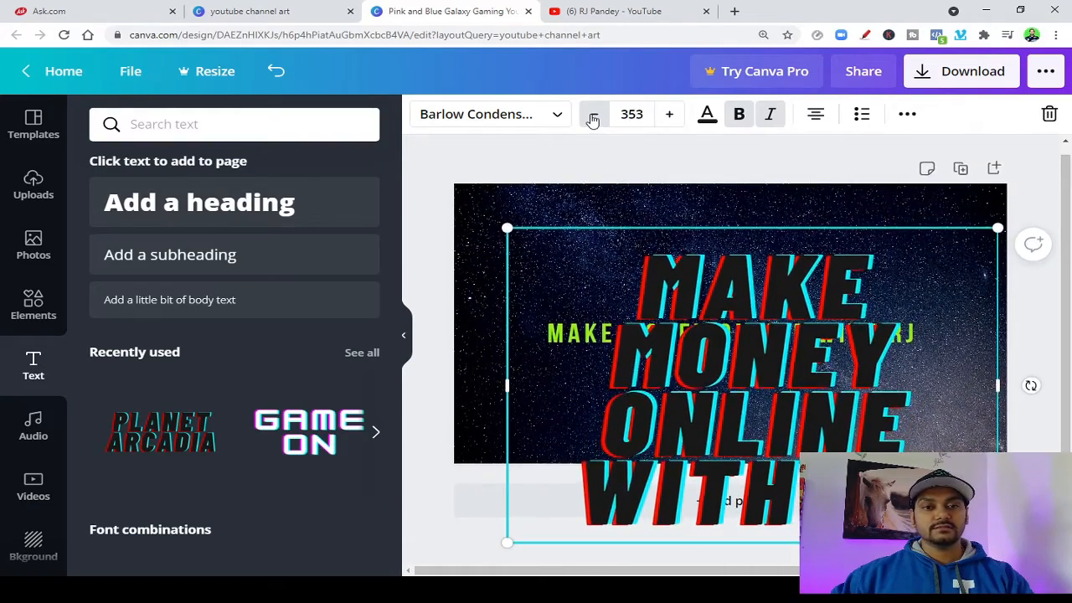
left_click(592, 118)
left_click(592, 118)
left_click(592, 118)
left_click(592, 118)
left_click(592, 118)
left_click(592, 118)
left_click(591, 118)
left_click(592, 118)
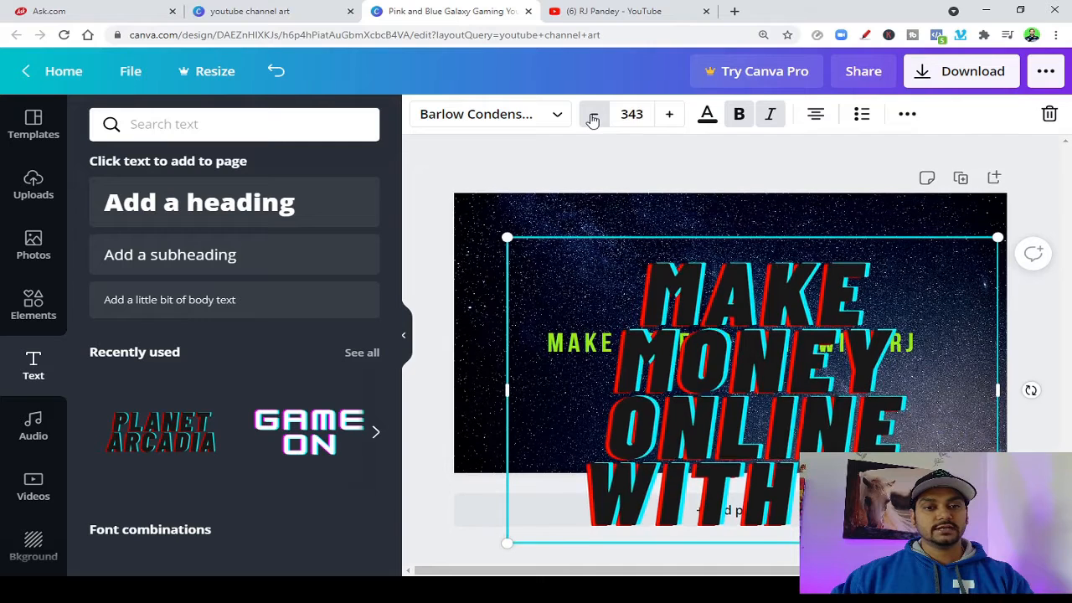
left_click(592, 118)
left_click(592, 118)
Try font size 10 on the red-and-cyan headline, and settle on size 80
left_click(644, 114)
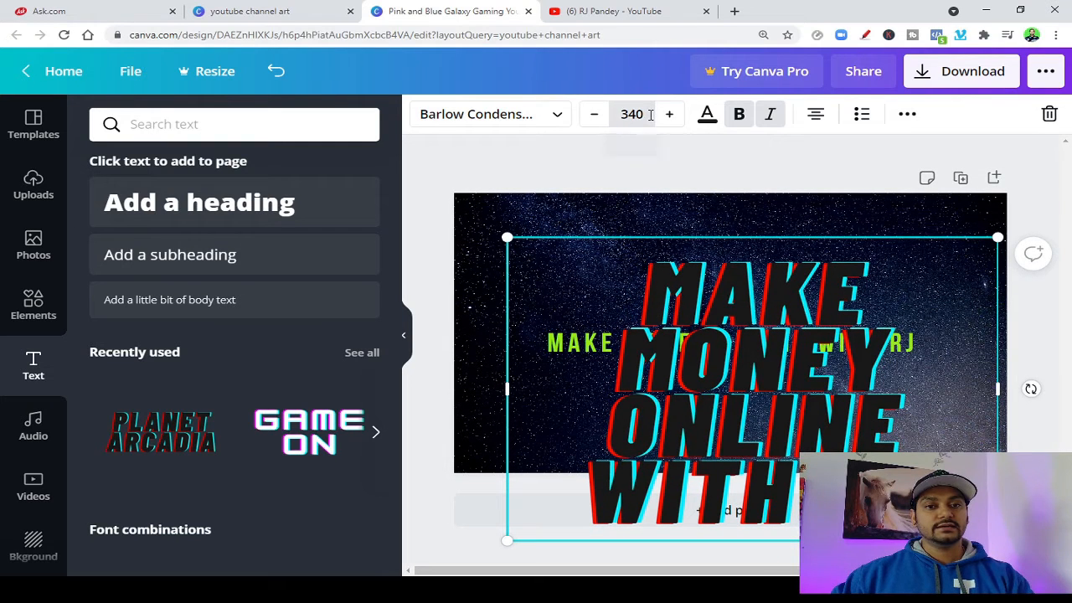
key("BackSpace")
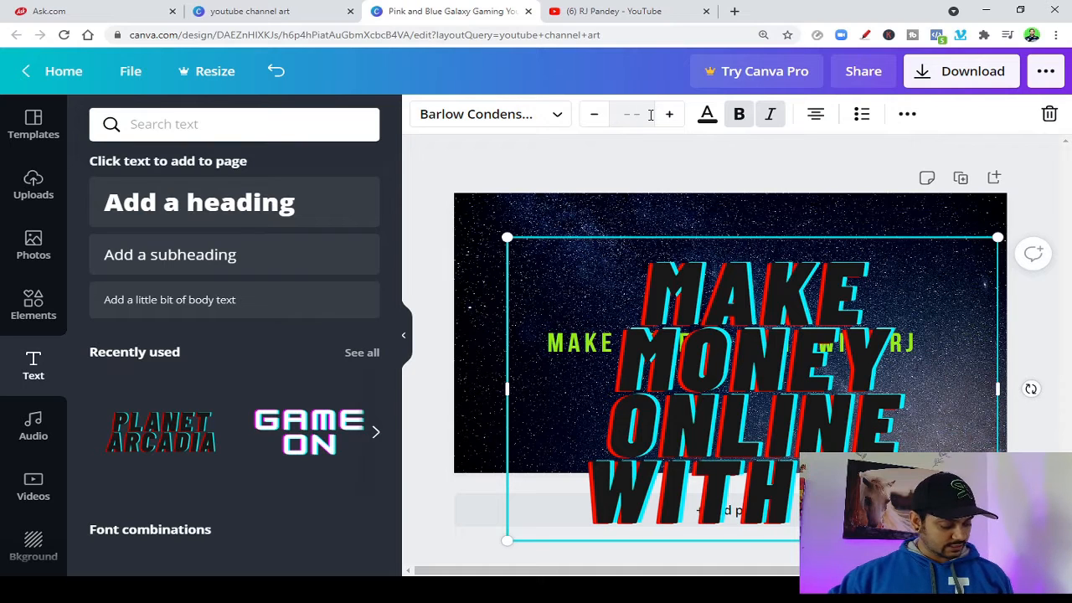
type("10")
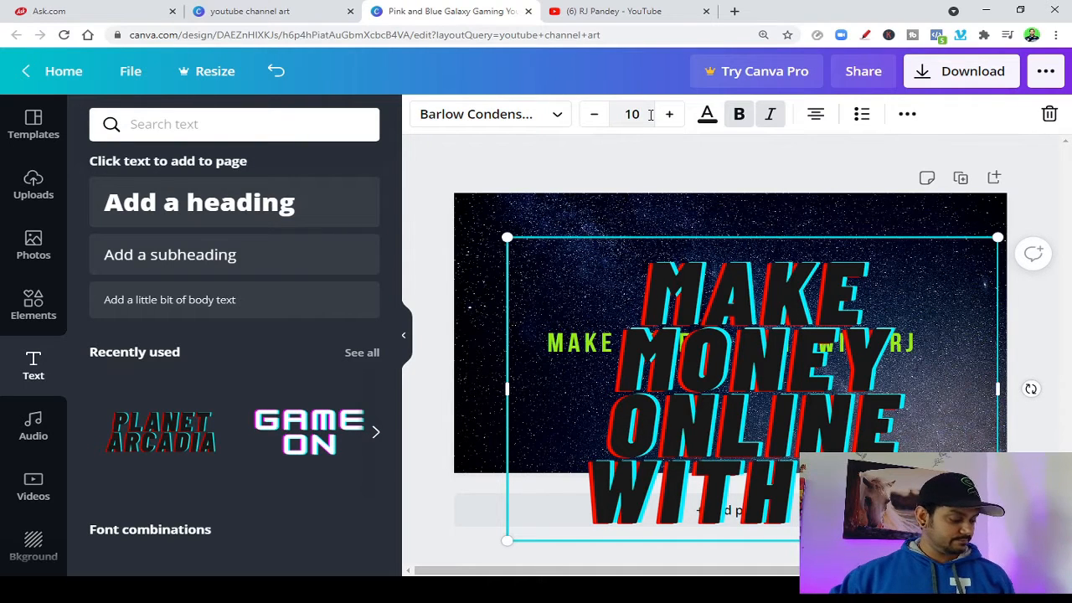
key("Return")
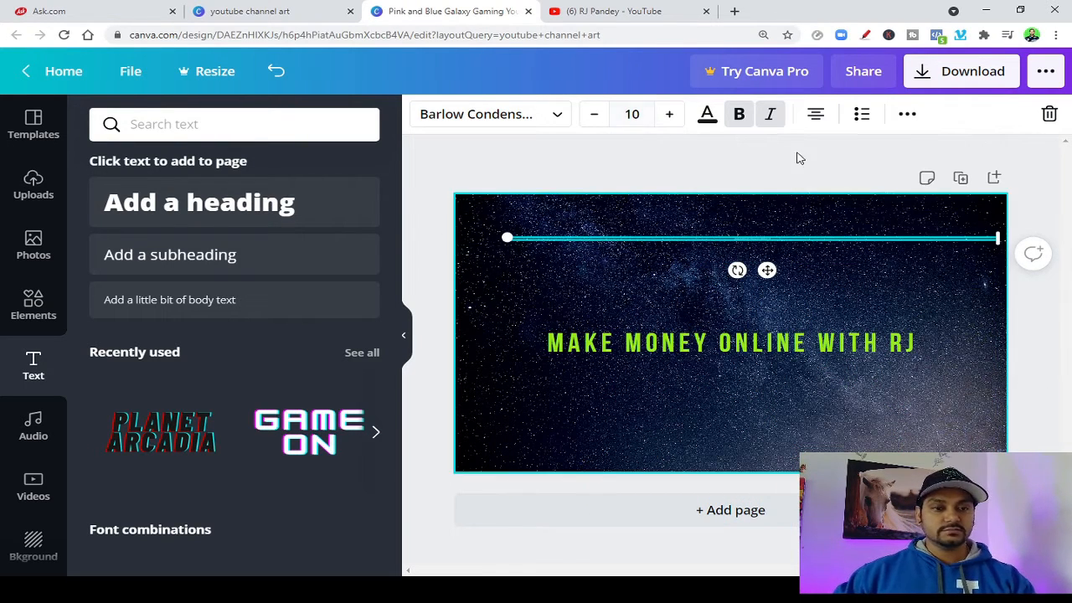
left_click(641, 112)
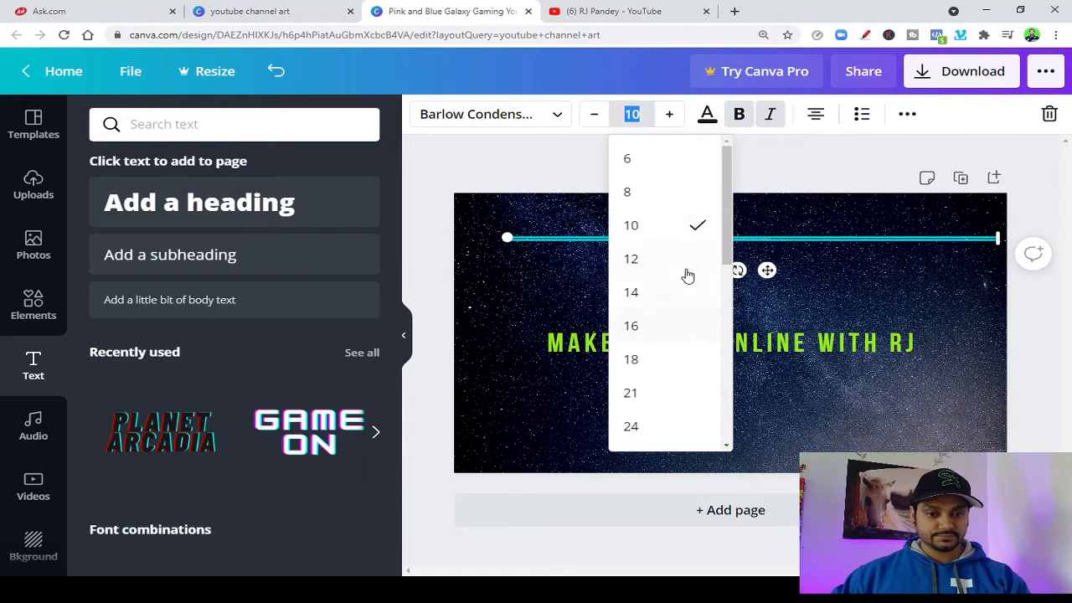
scroll(689, 275, "down", 5)
scroll(659, 296, "up", 1)
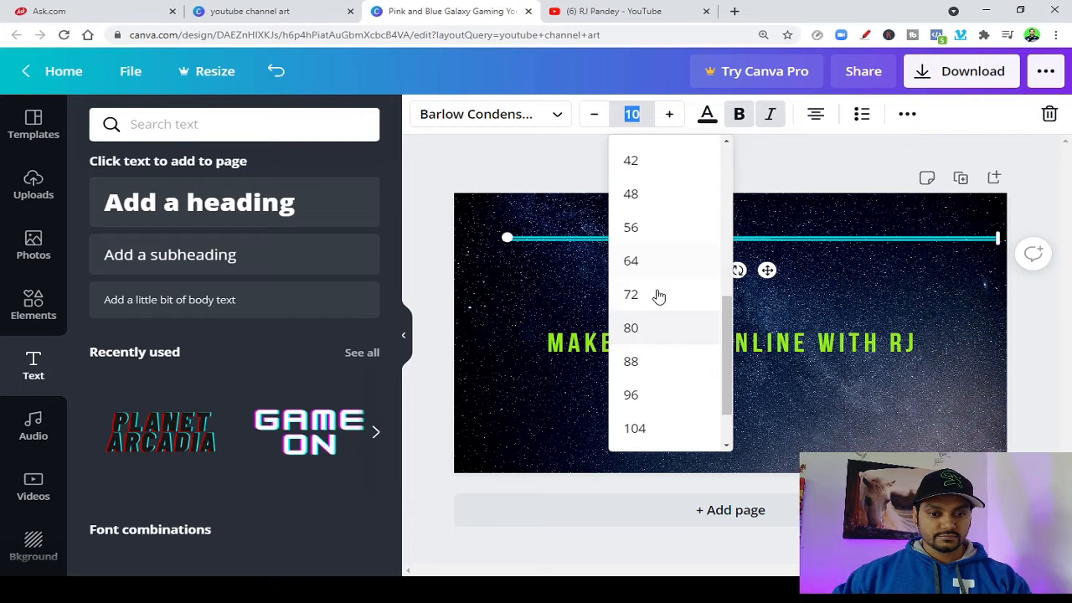
left_click(637, 330)
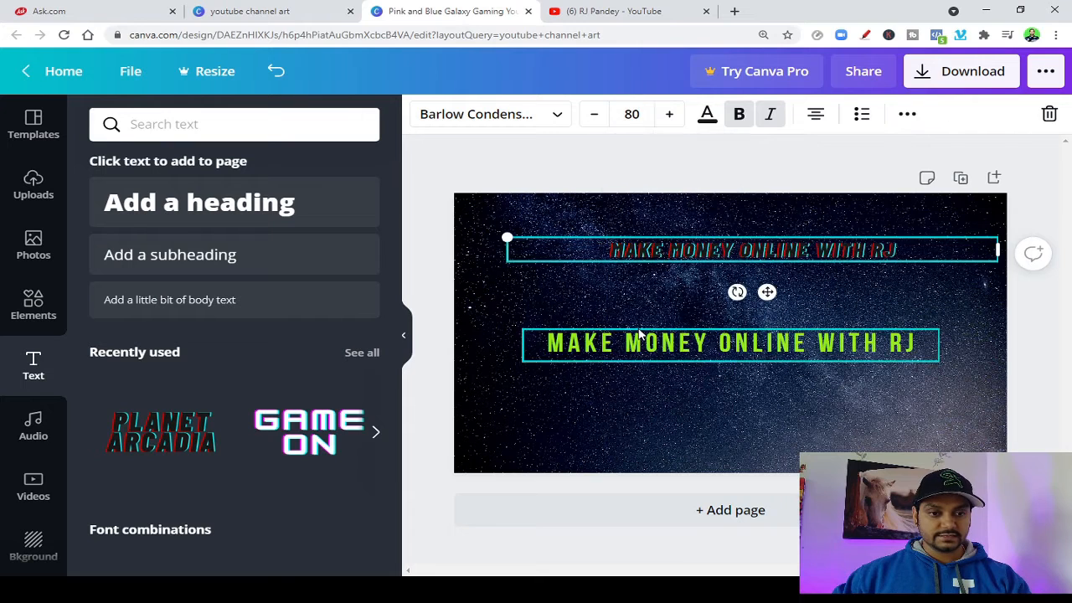
Delete the lime green headline and move the red-and-cyan headline down to the banner's vertical middle
right_click(782, 351)
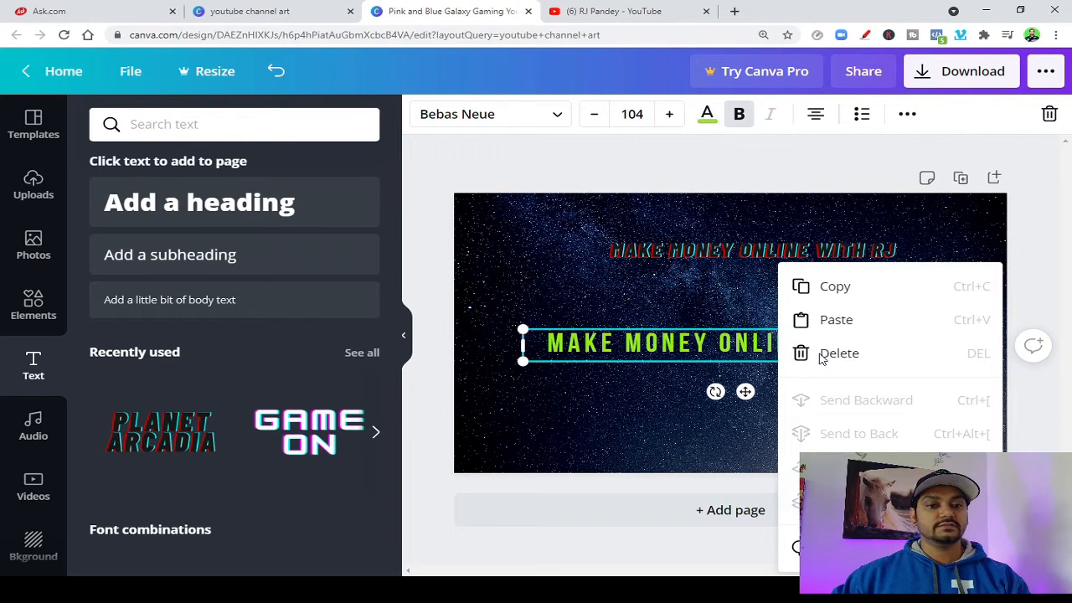
left_click(822, 356)
left_click(773, 241)
left_click_drag(773, 244, 796, 320)
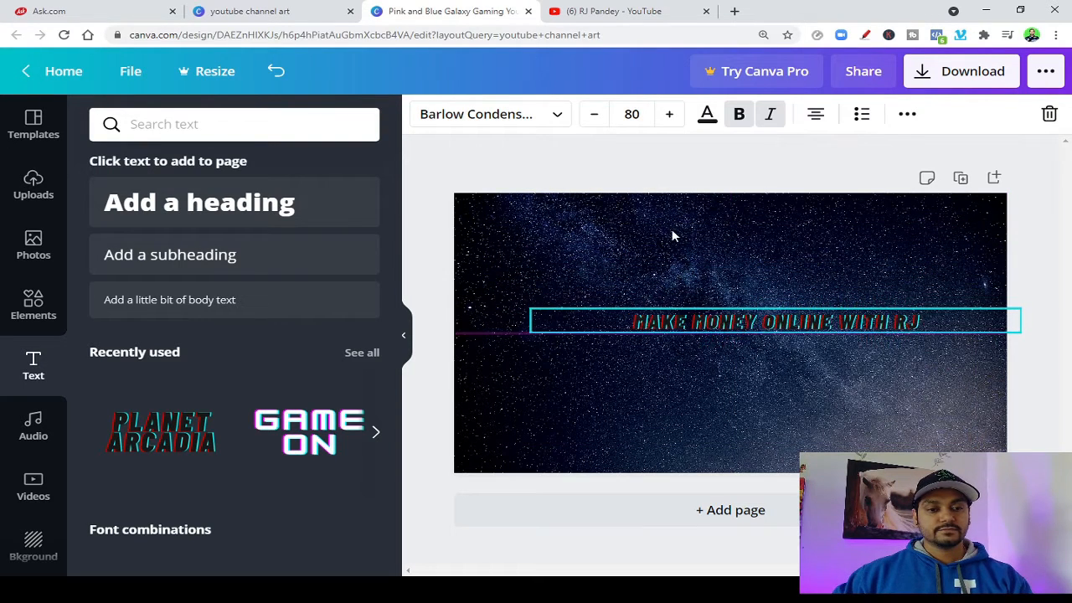
left_click(842, 265)
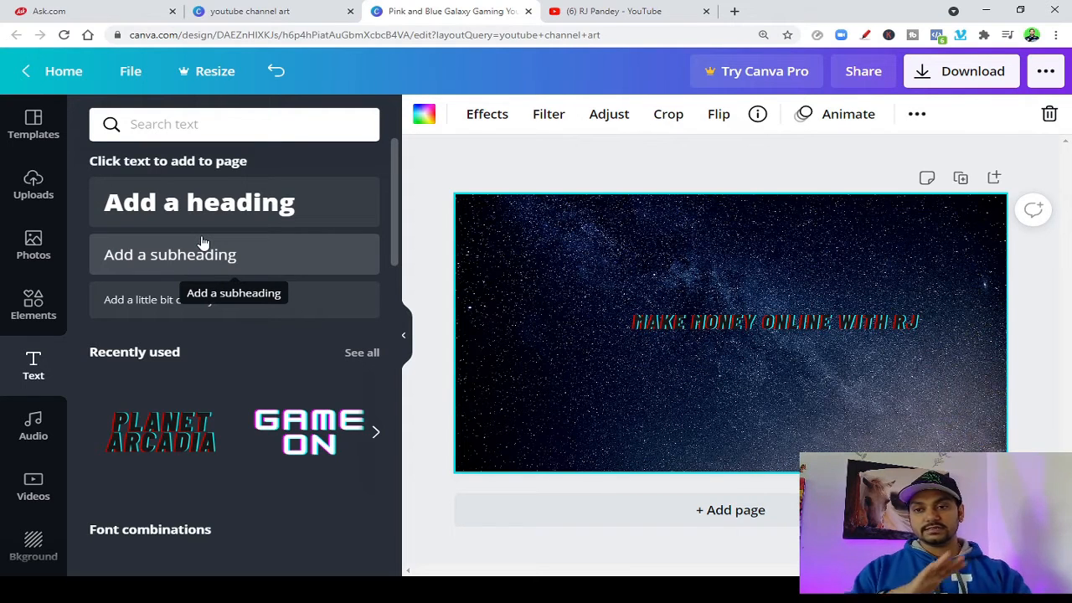
left_click(144, 71)
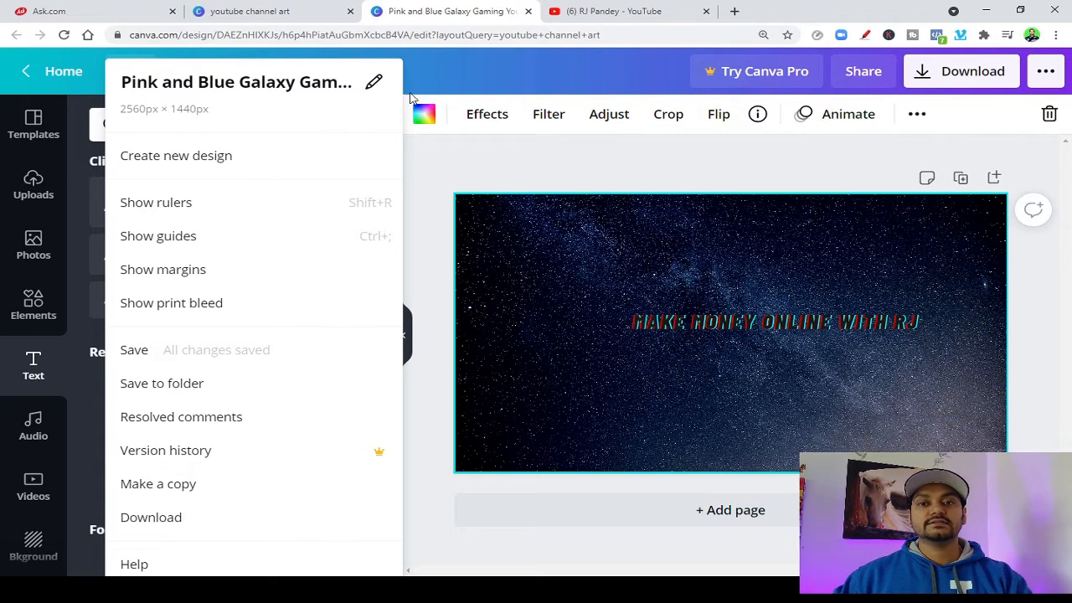
left_click(458, 71)
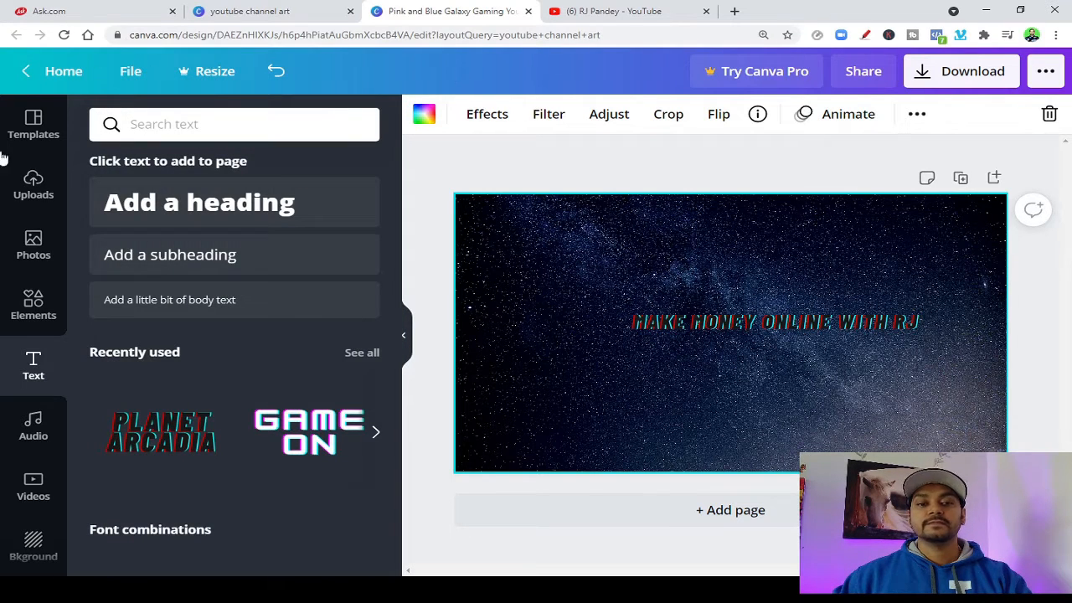
Enlarge the banner headline's font size to 92
left_click(806, 323)
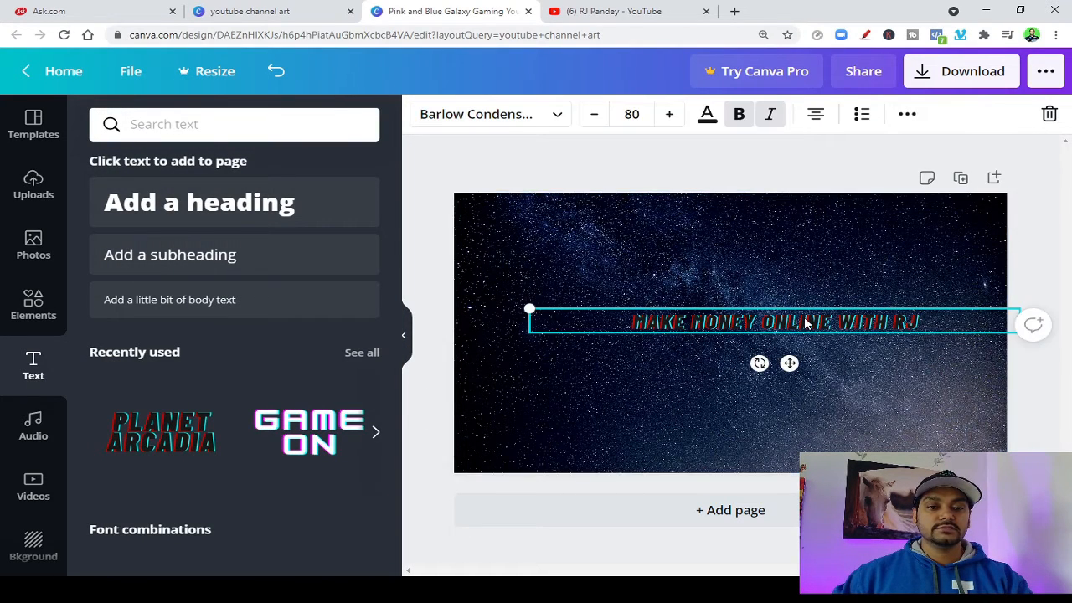
left_click(669, 115)
left_click(669, 115)
left_click(669, 115)
left_click(669, 115)
left_click(669, 114)
left_click(669, 115)
left_click(669, 115)
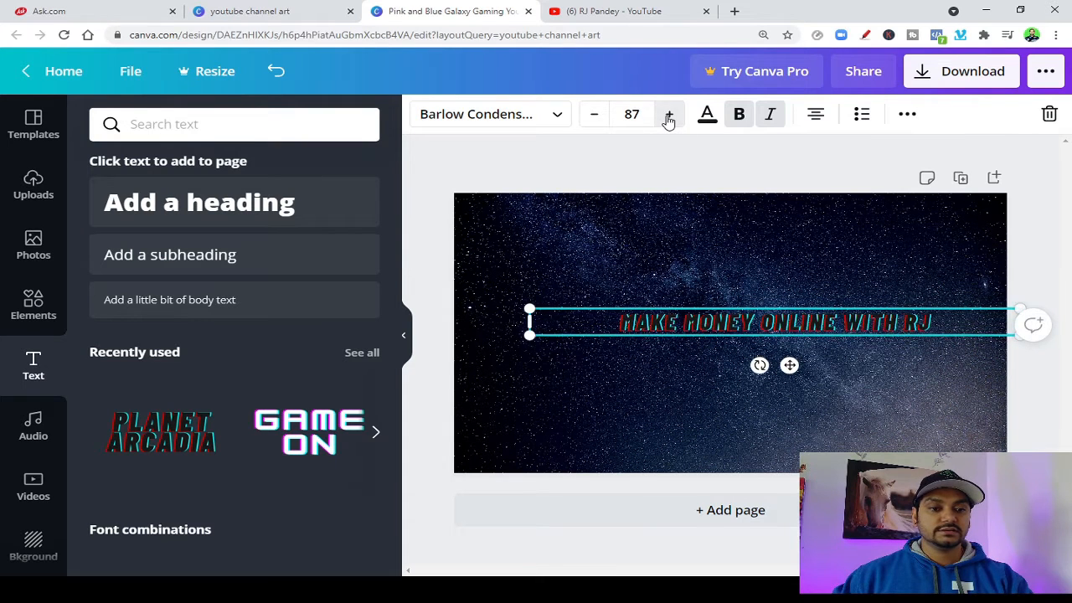
left_click(669, 115)
left_click(669, 115)
left_click(669, 114)
left_click(669, 115)
left_click(669, 115)
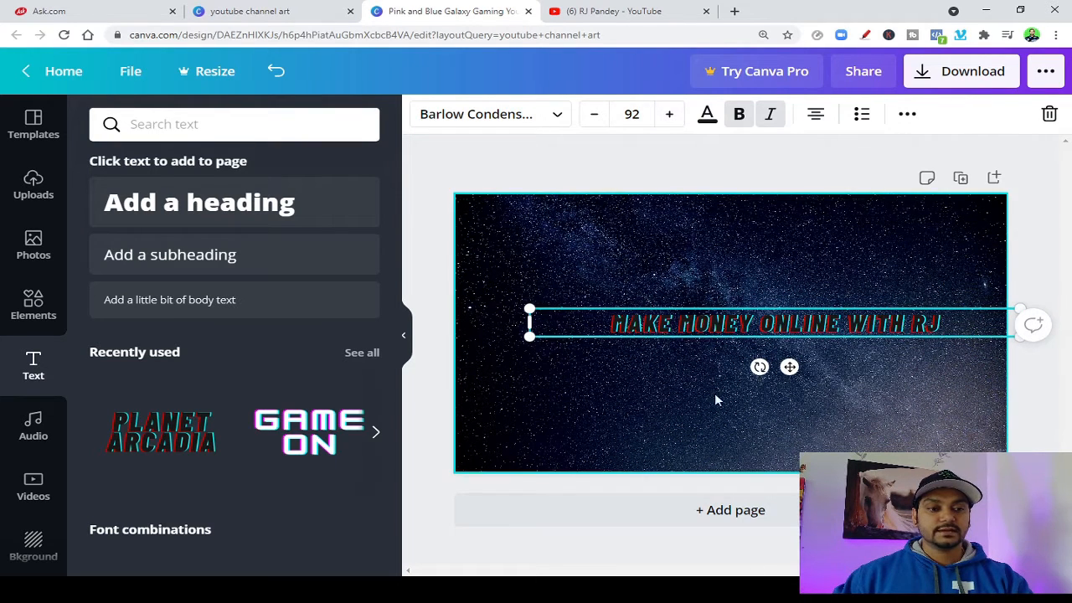
left_click(889, 371)
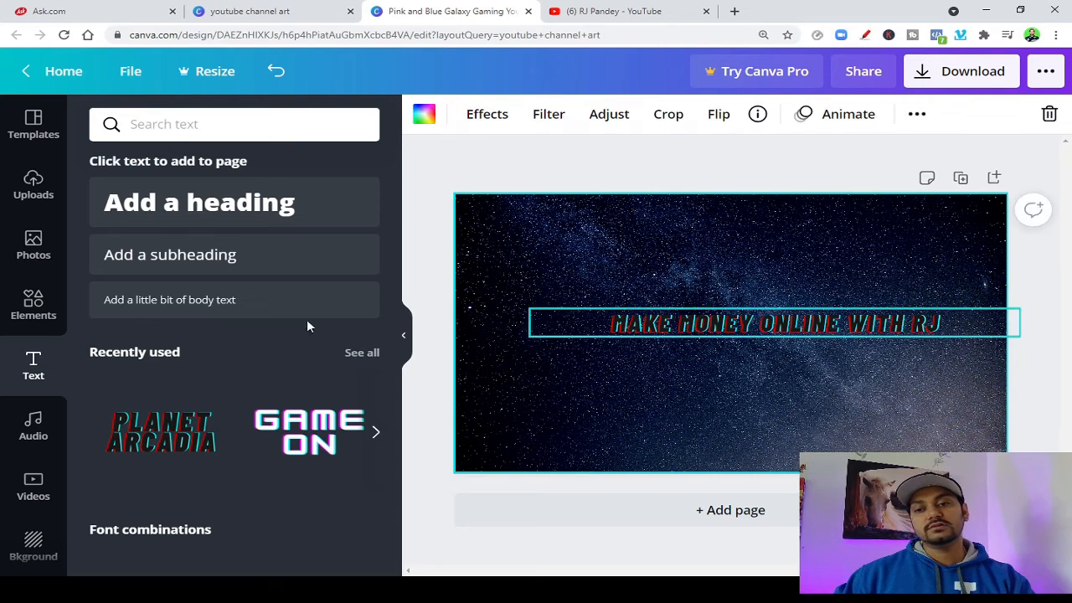
Add the uploaded cutout photo of the man with crossed arms to the left part of the banner
left_click(32, 180)
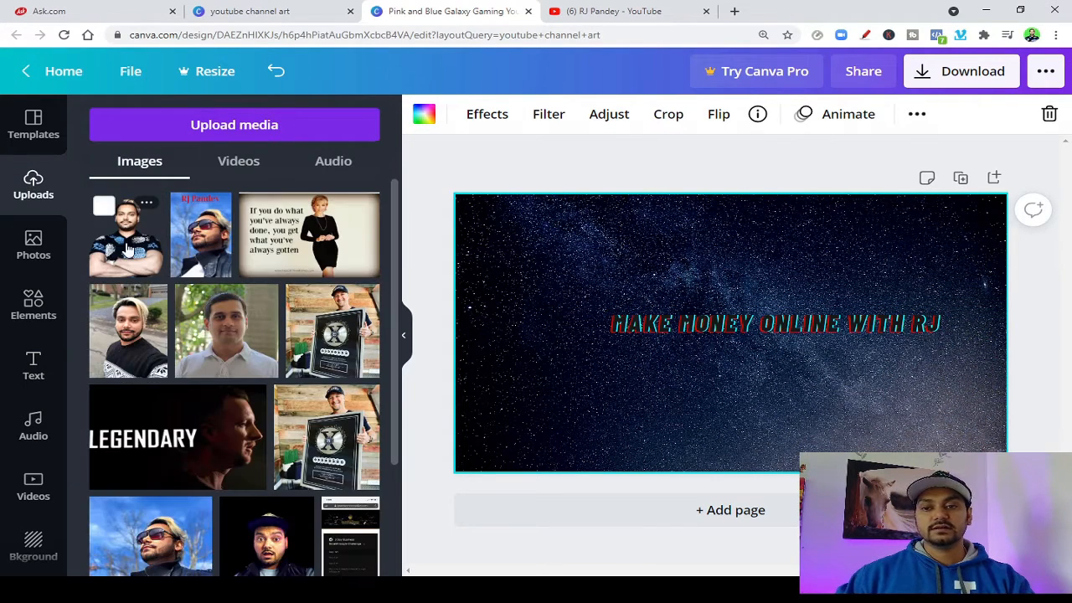
left_click_drag(330, 271, 550, 325)
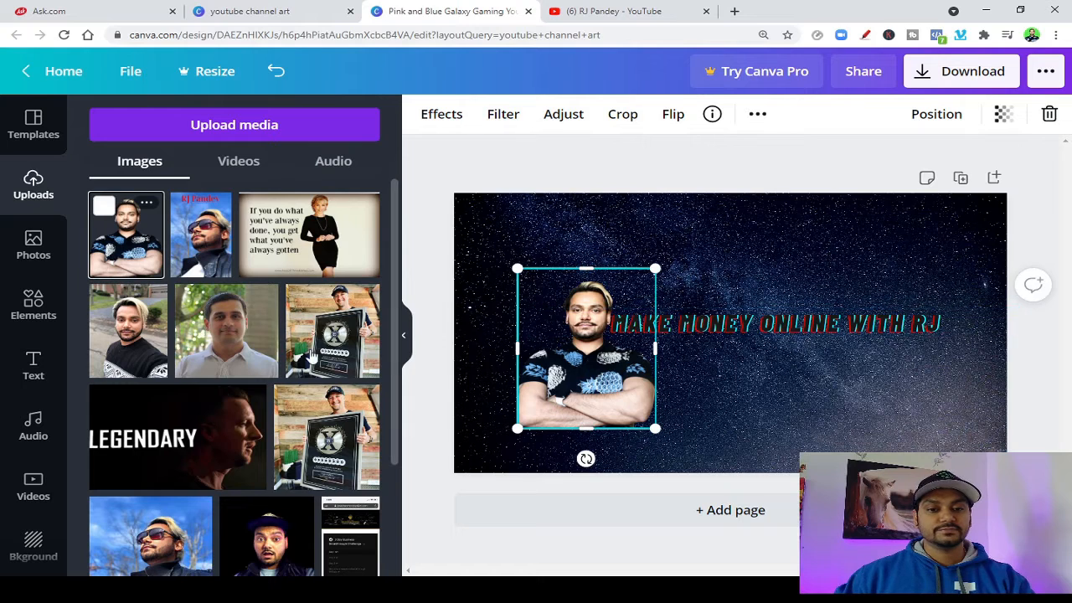
Narrow the headline's text box so it starts beside the photo, and scale the headline down to font size 77.3
left_click(992, 328)
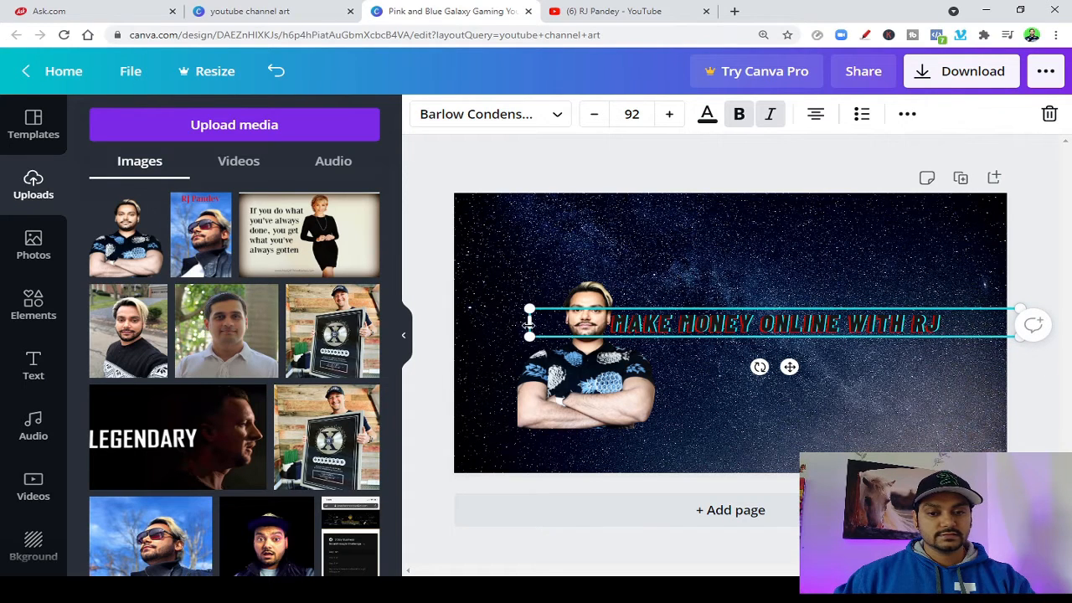
left_click_drag(530, 323, 621, 324)
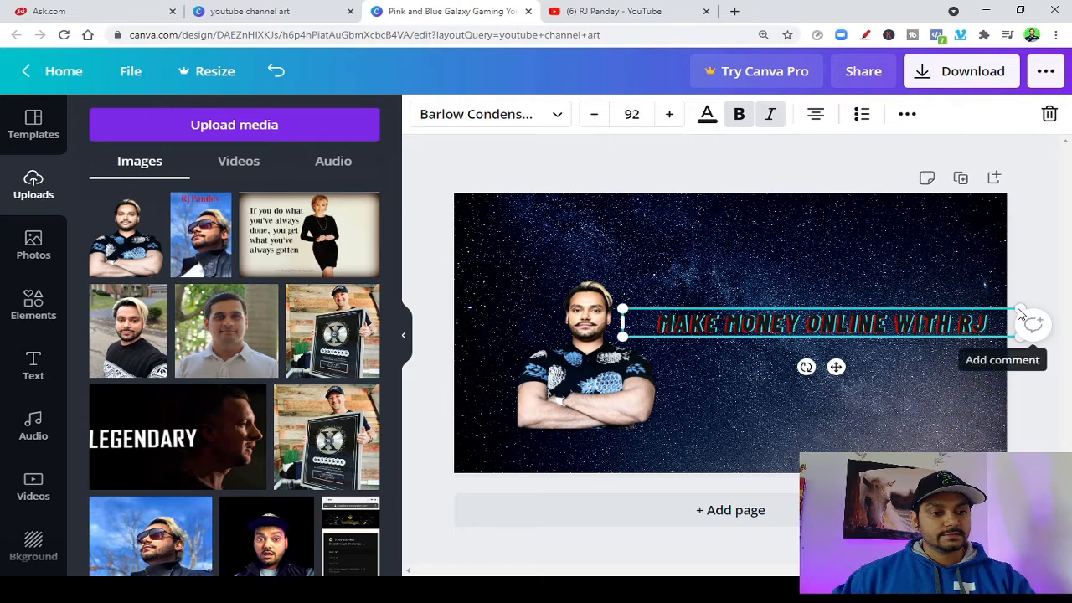
left_click_drag(977, 309, 956, 312)
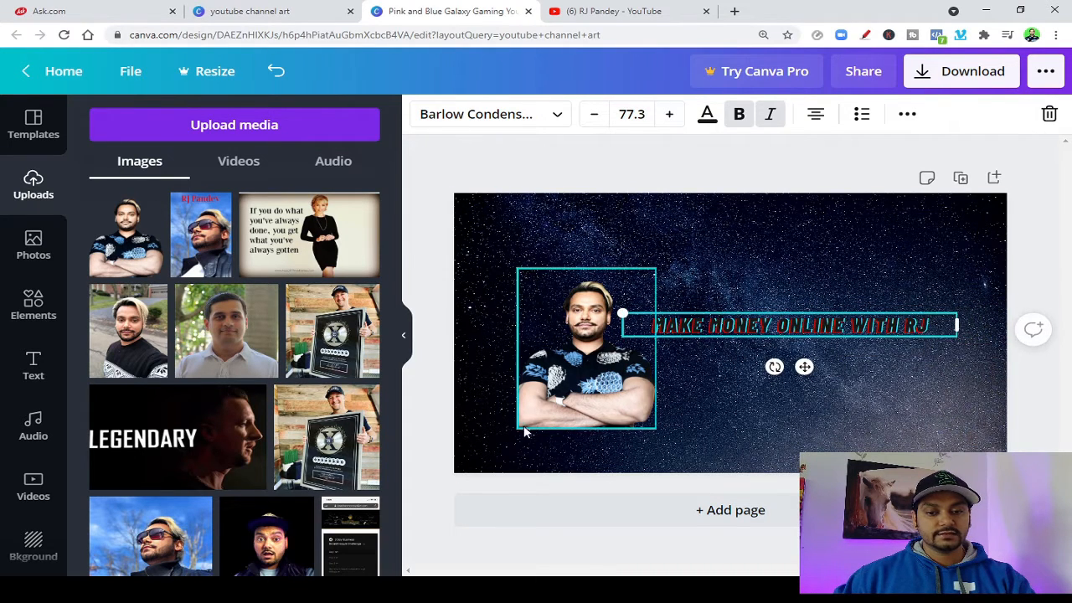
Shrink the cutout photo of the man and move it down beside the start of the headline
left_click(542, 405)
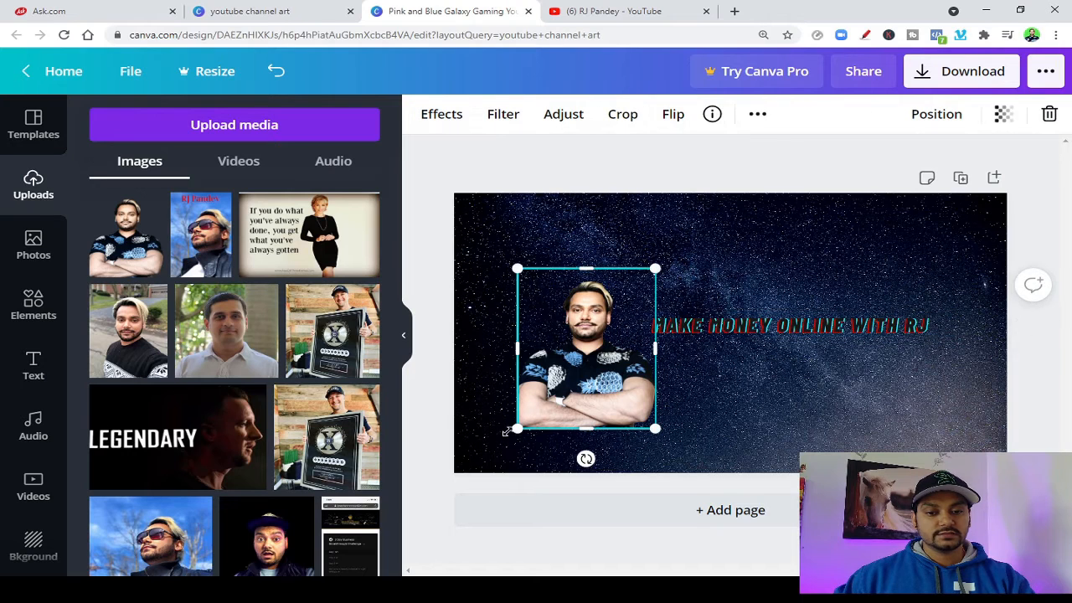
left_click_drag(519, 431, 588, 383)
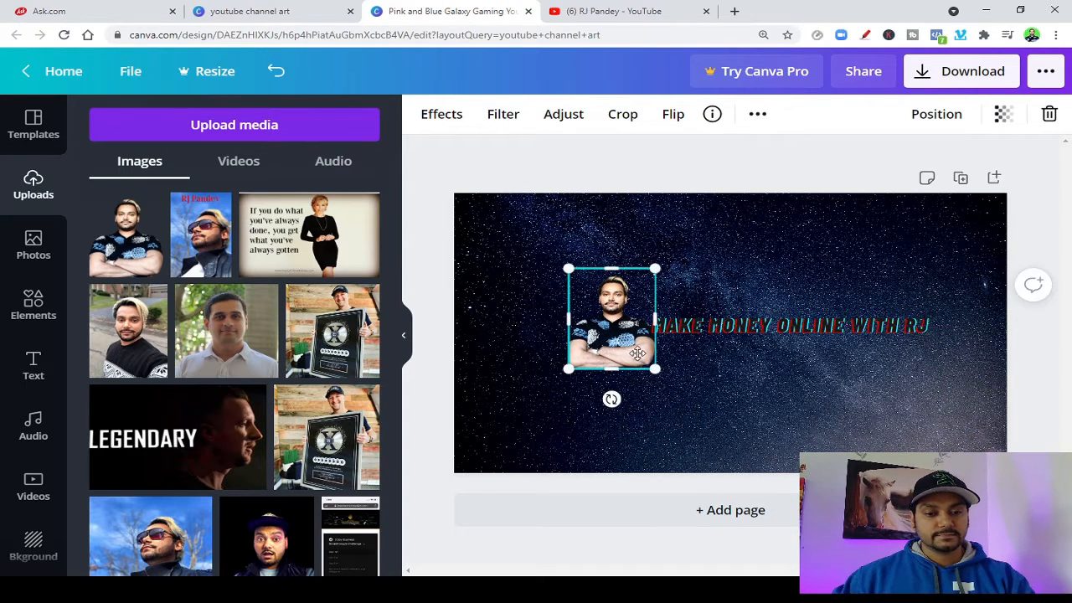
left_click_drag(638, 353, 650, 371)
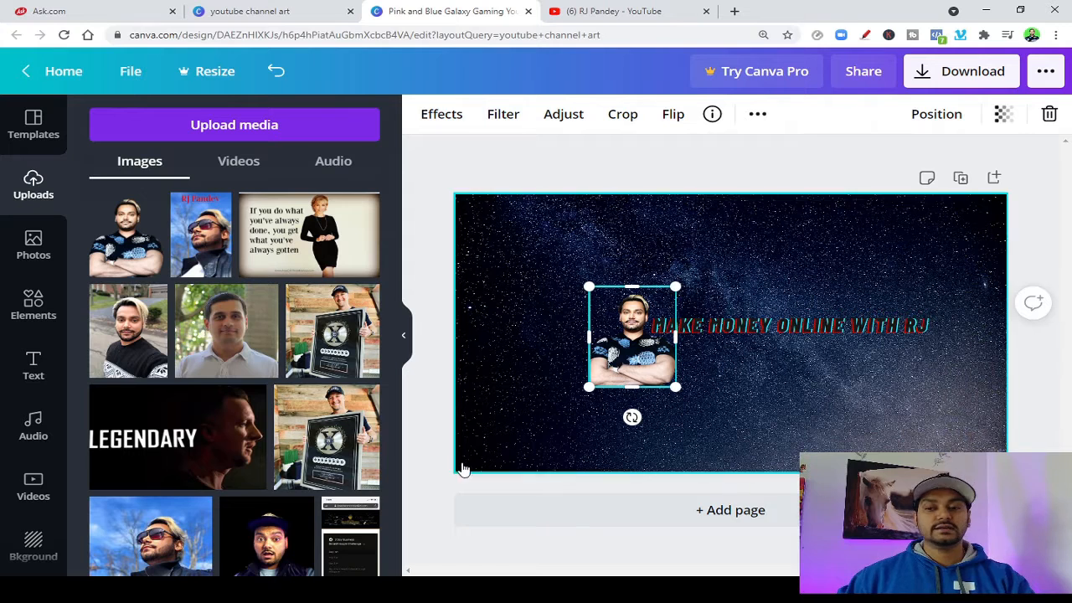
Search the elements for "unicorn" and place the free rearing unicorn silhouette at the middle of the banner over the headline area
left_click(30, 305)
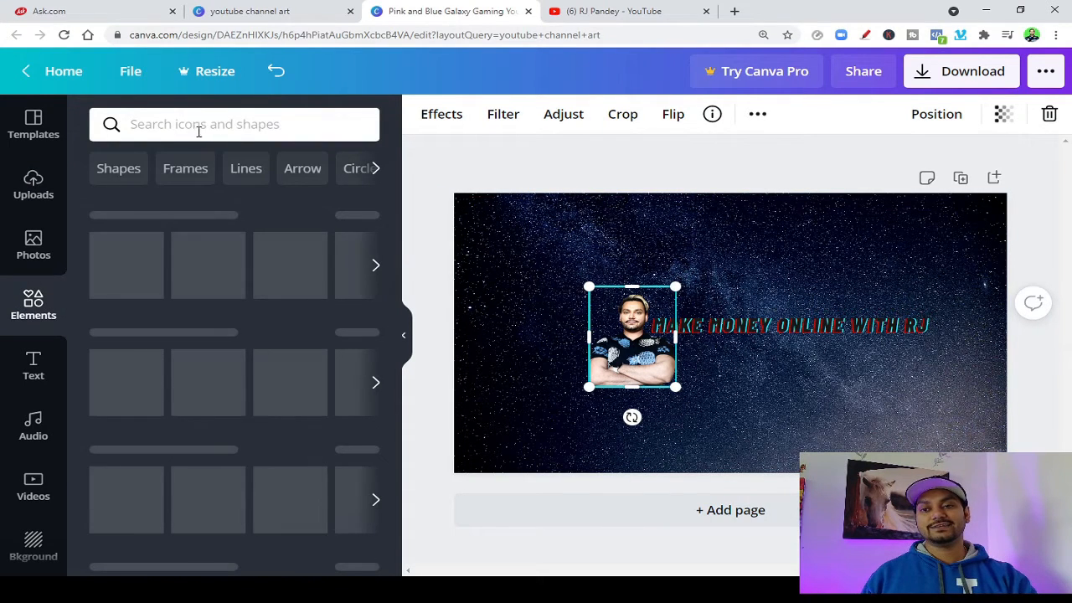
left_click(203, 125)
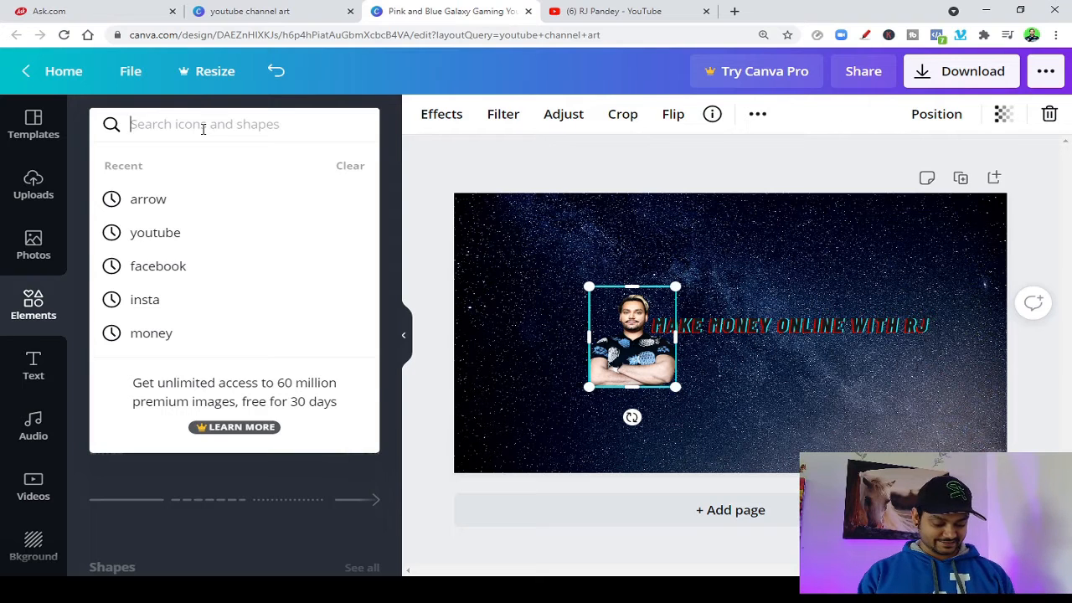
type("uni")
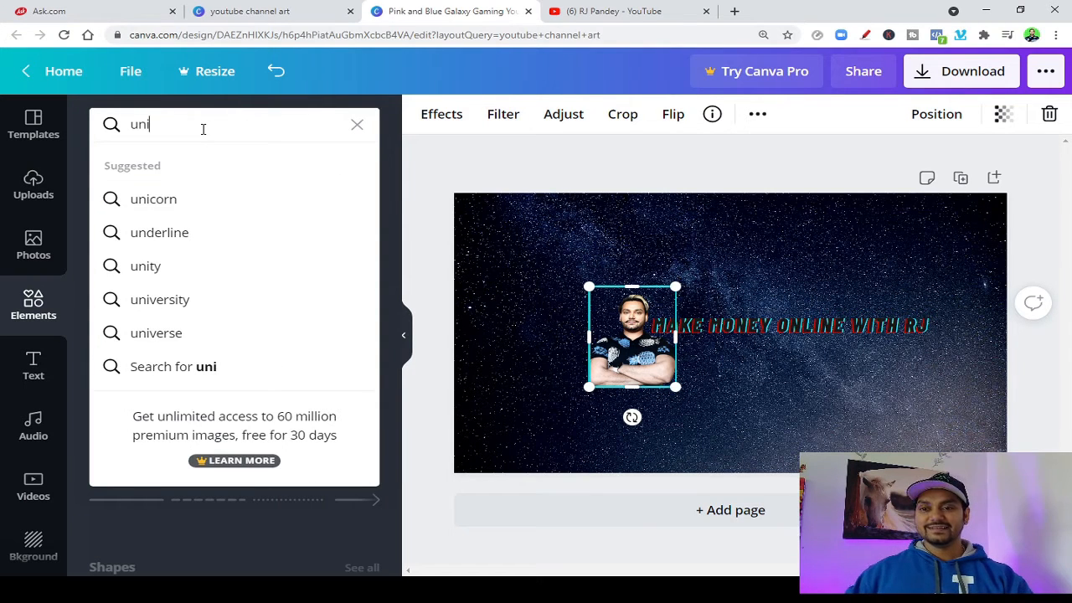
left_click(168, 204)
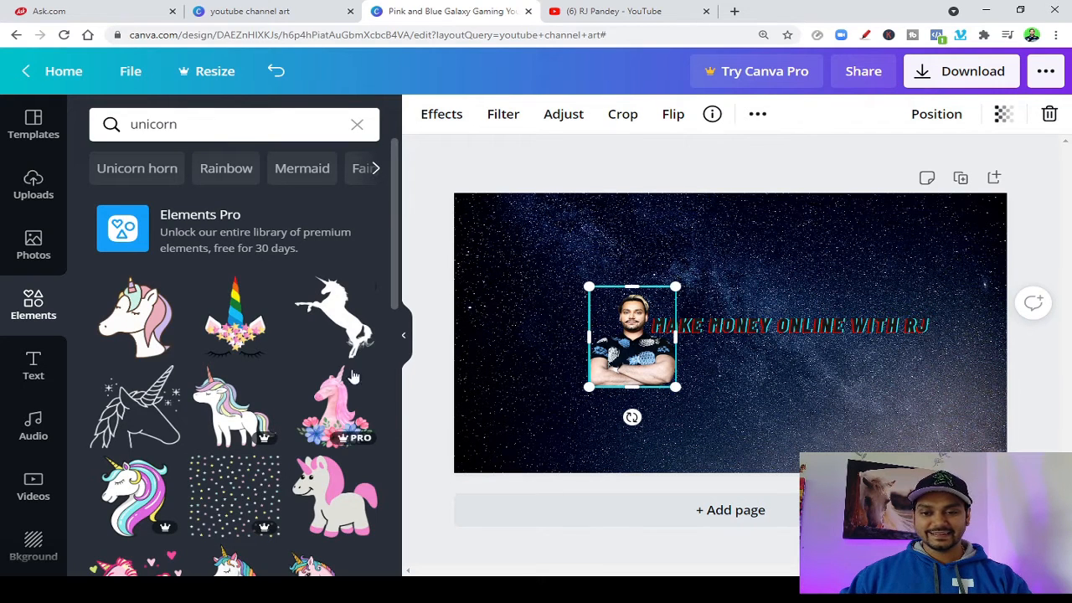
left_click_drag(332, 317, 756, 313)
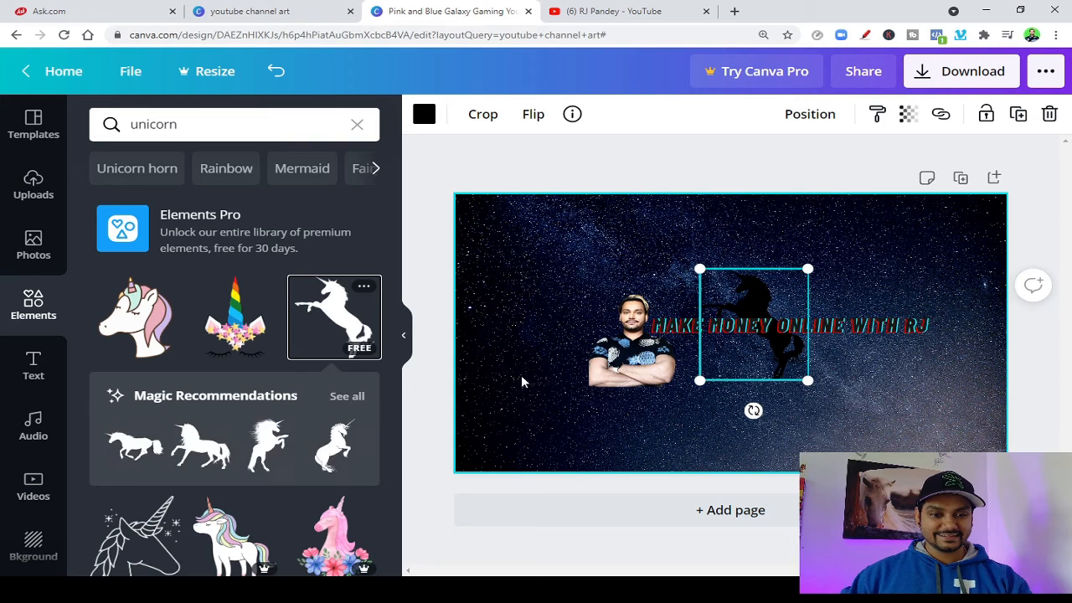
left_click(851, 374)
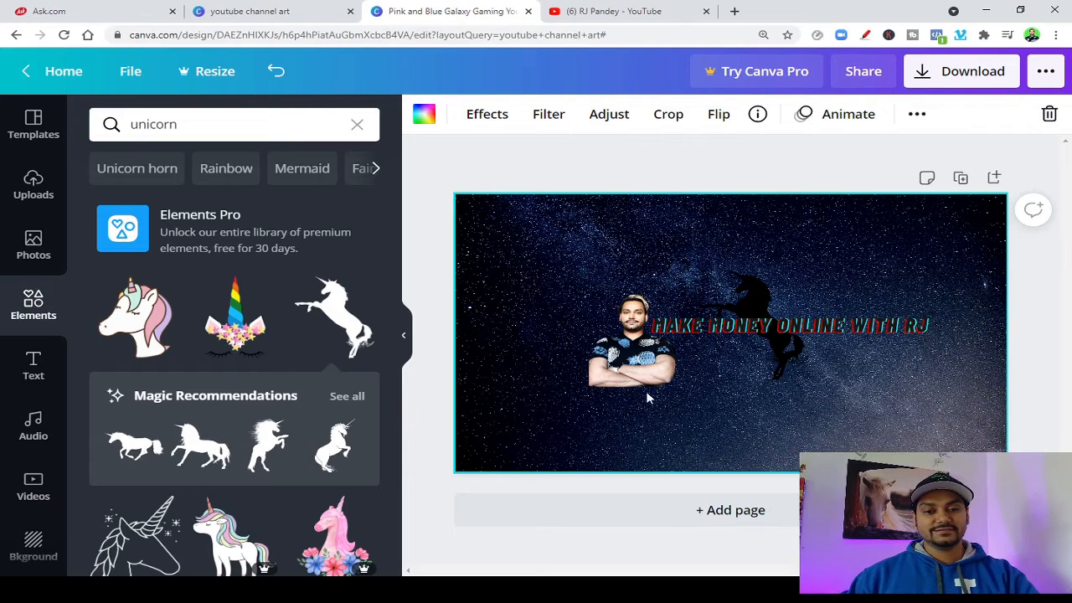
Scale the cutout photo down slightly further and deselect it
left_click(591, 382)
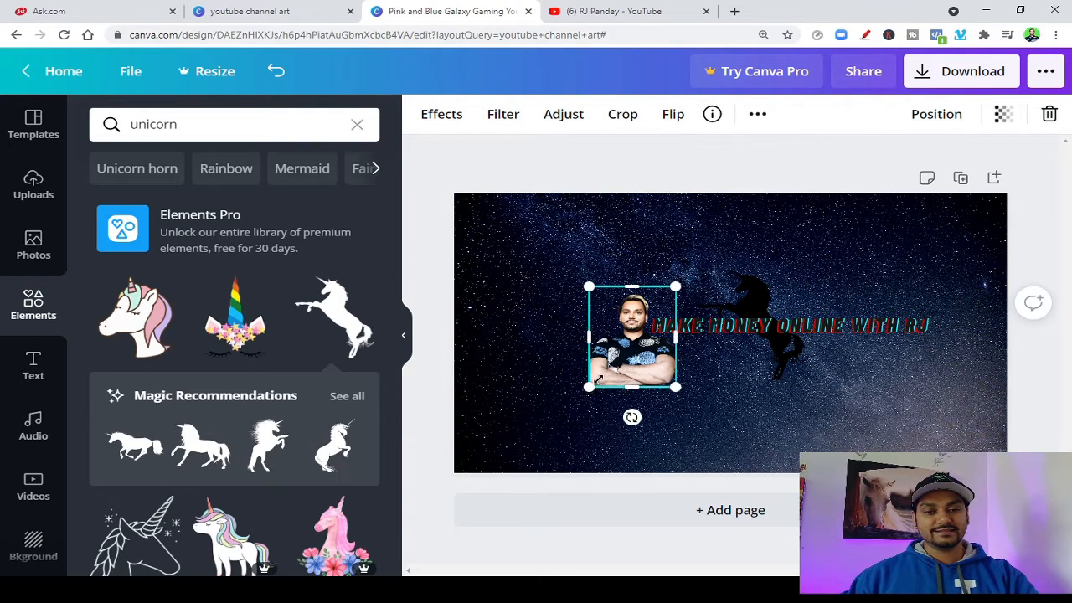
left_click_drag(598, 379, 644, 363)
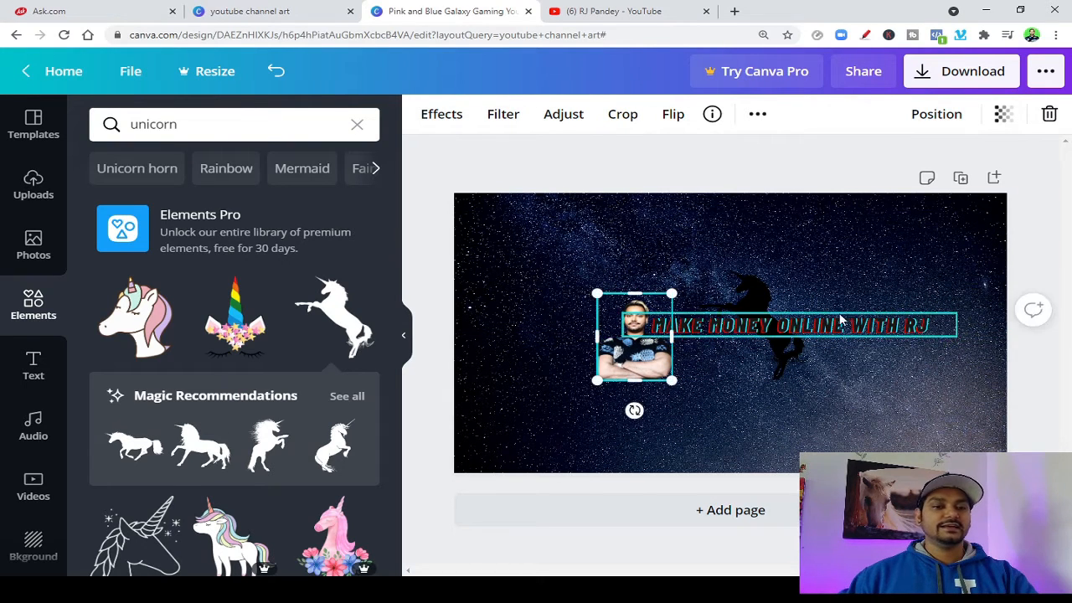
left_click(868, 266)
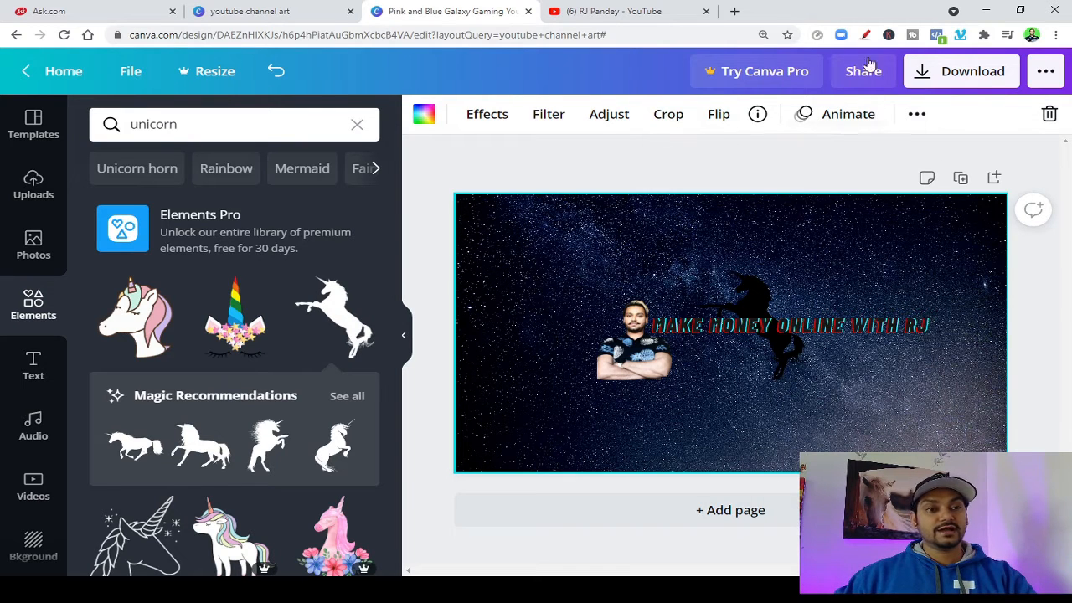
Switch to YouTube, reload your channel page to view its current banner, and pause the channel trailer
left_click(624, 13)
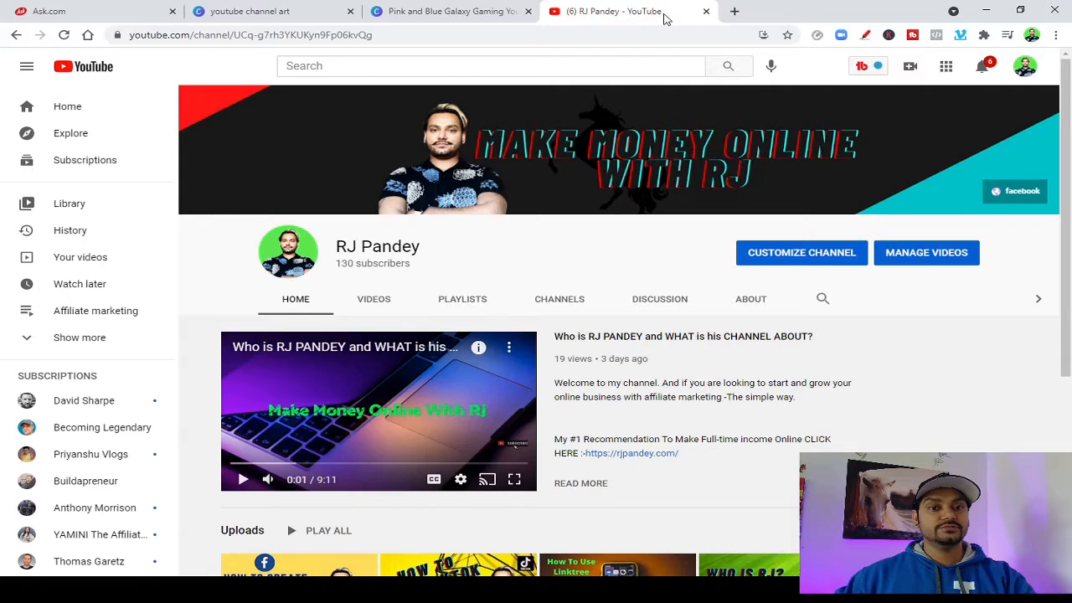
left_click(1024, 68)
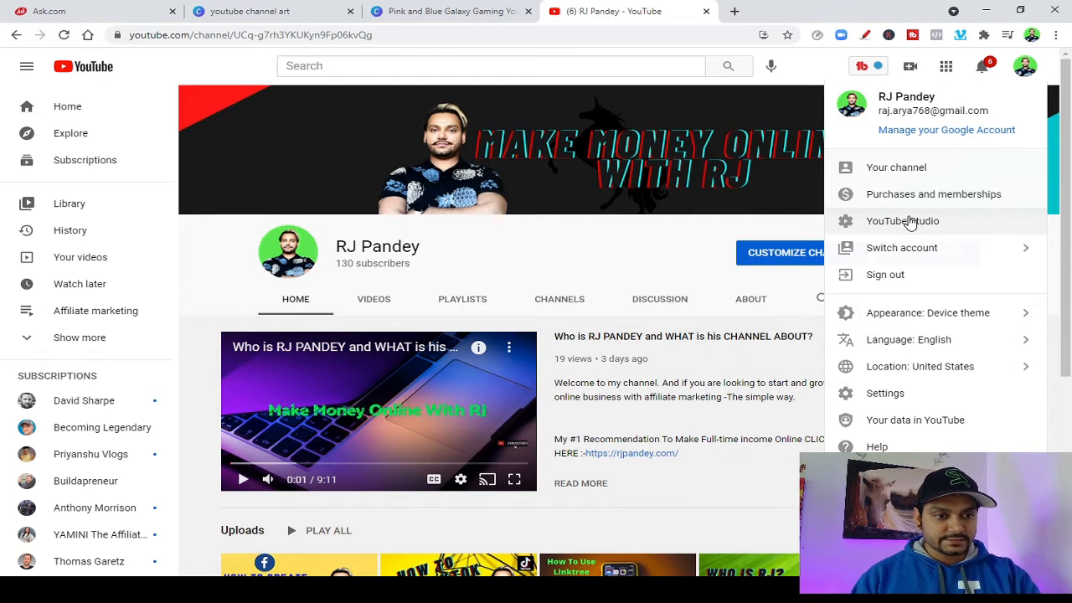
left_click(900, 171)
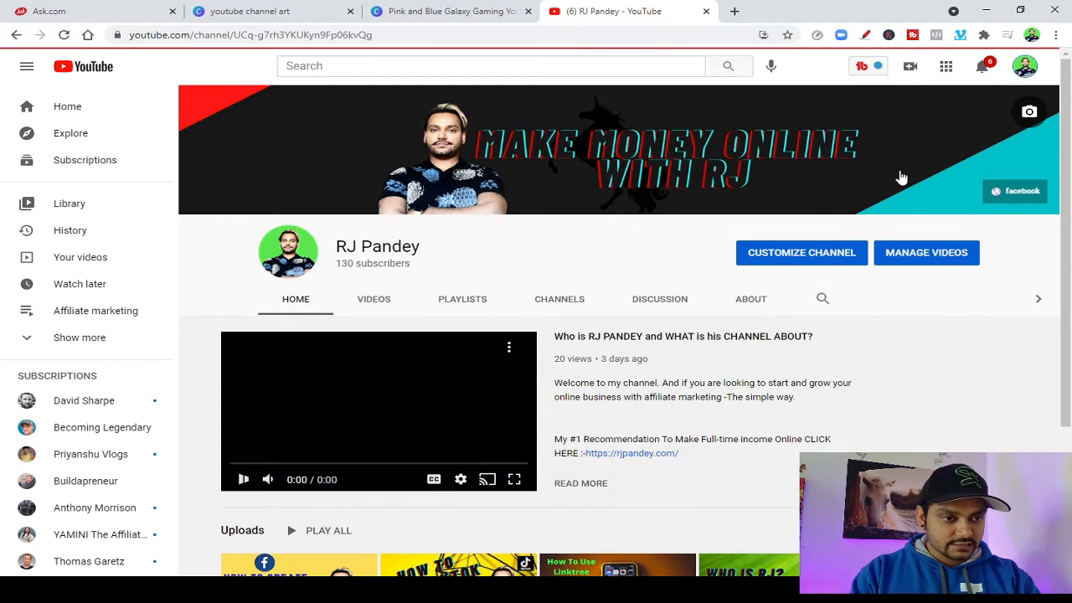
left_click(1023, 70)
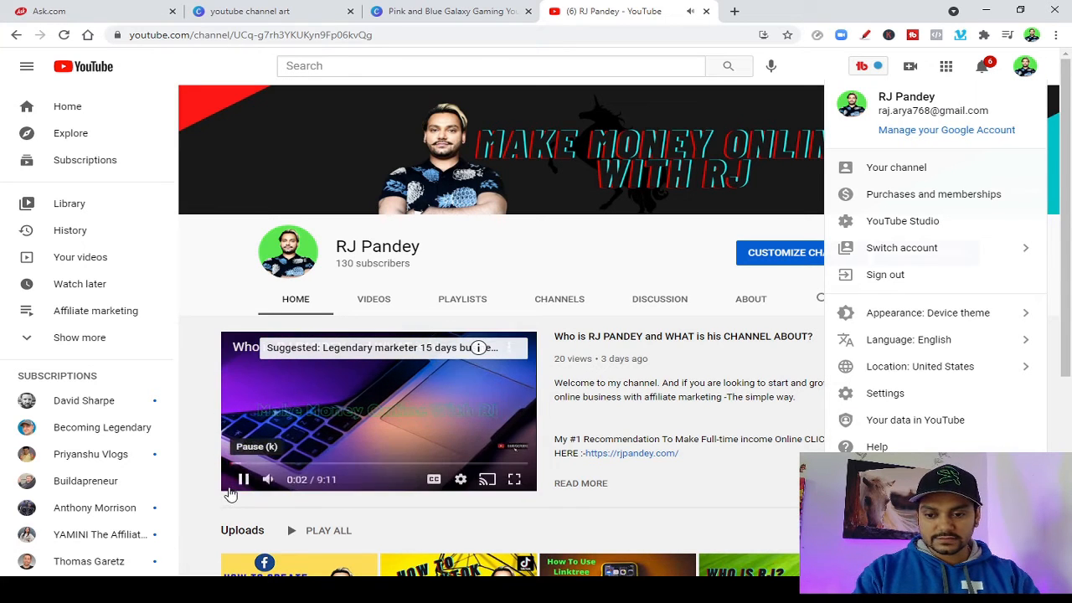
left_click(242, 479)
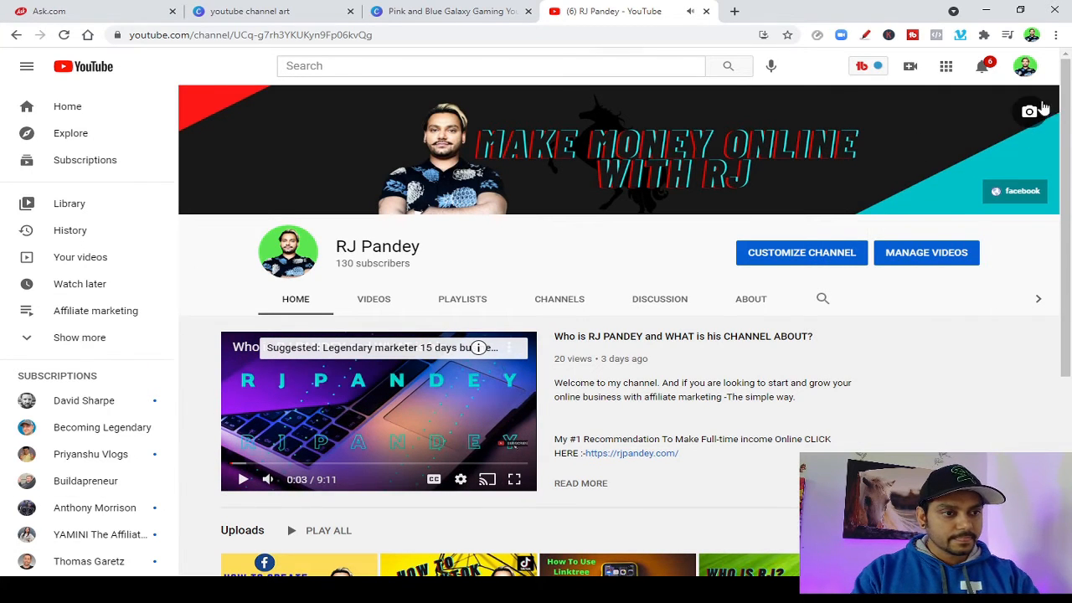
Switch YouTube to the meditation channel's account and collapse the navigation sidebar
left_click(1025, 69)
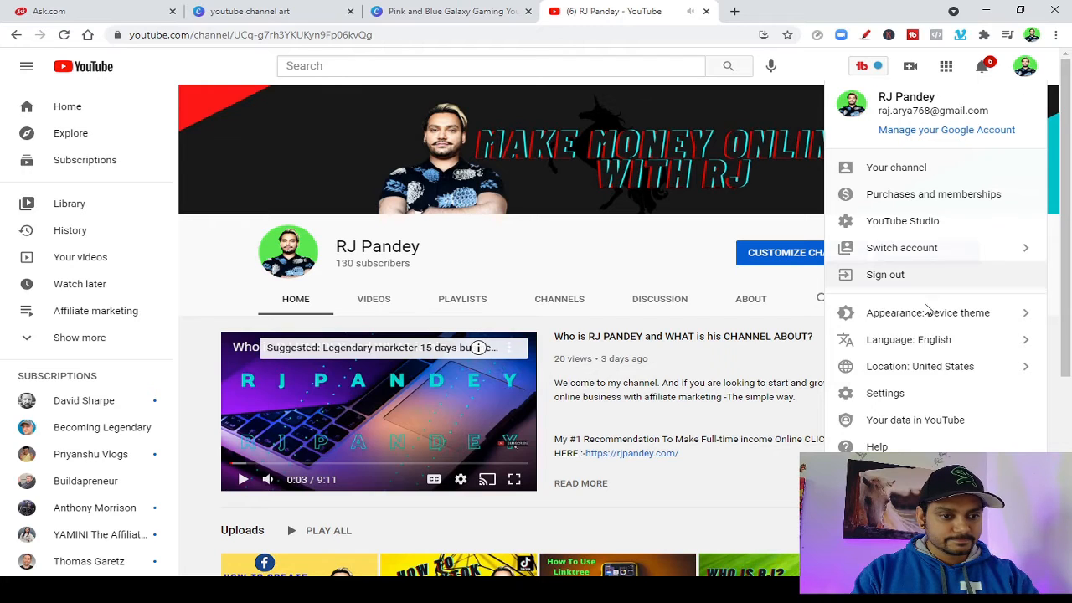
left_click(926, 257)
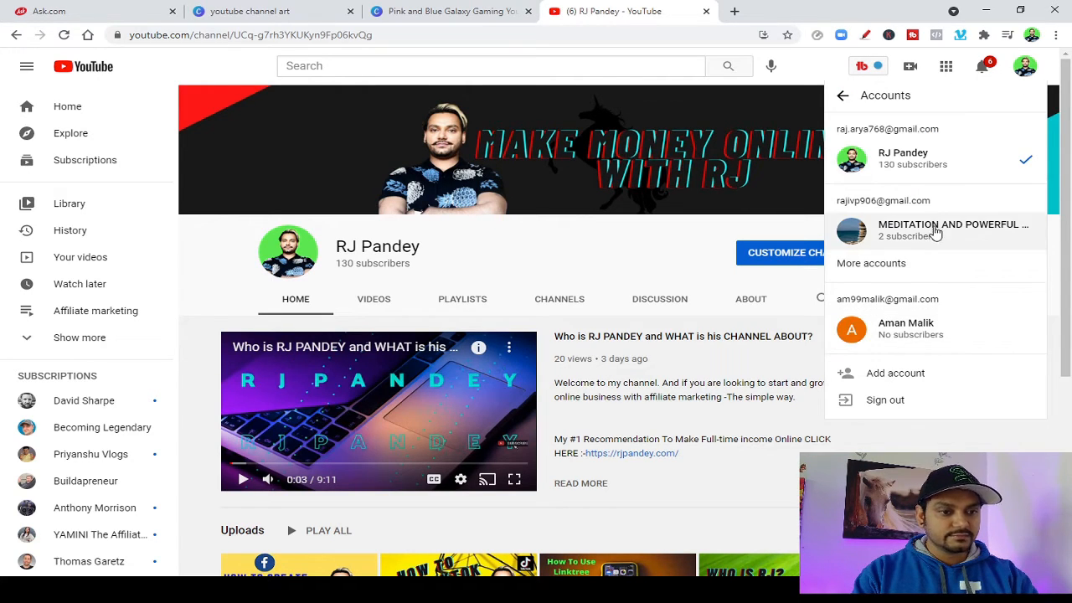
left_click(931, 233)
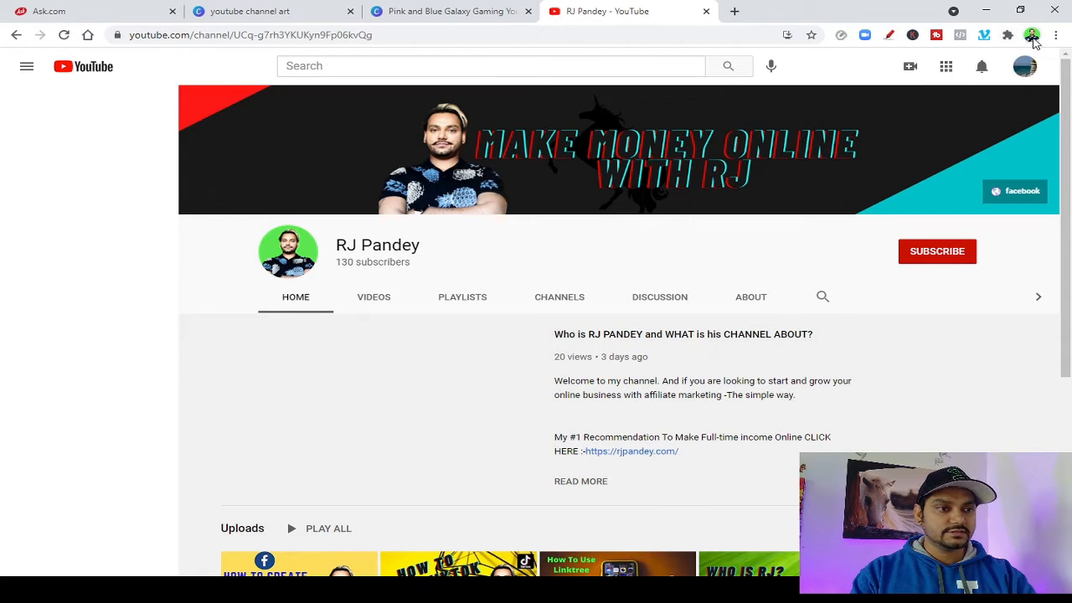
left_click(1030, 72)
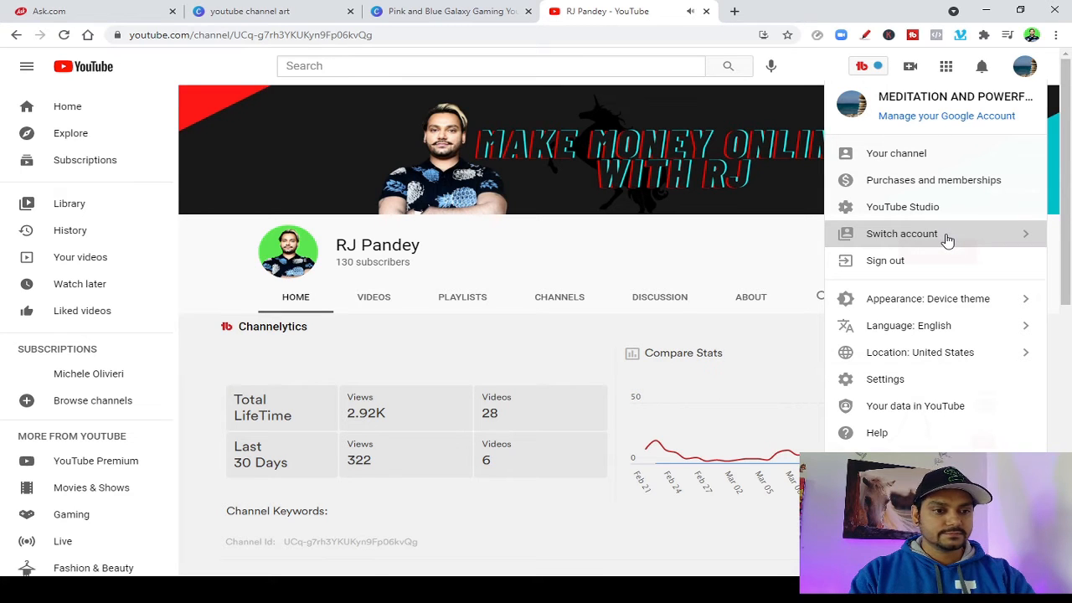
left_click(947, 241)
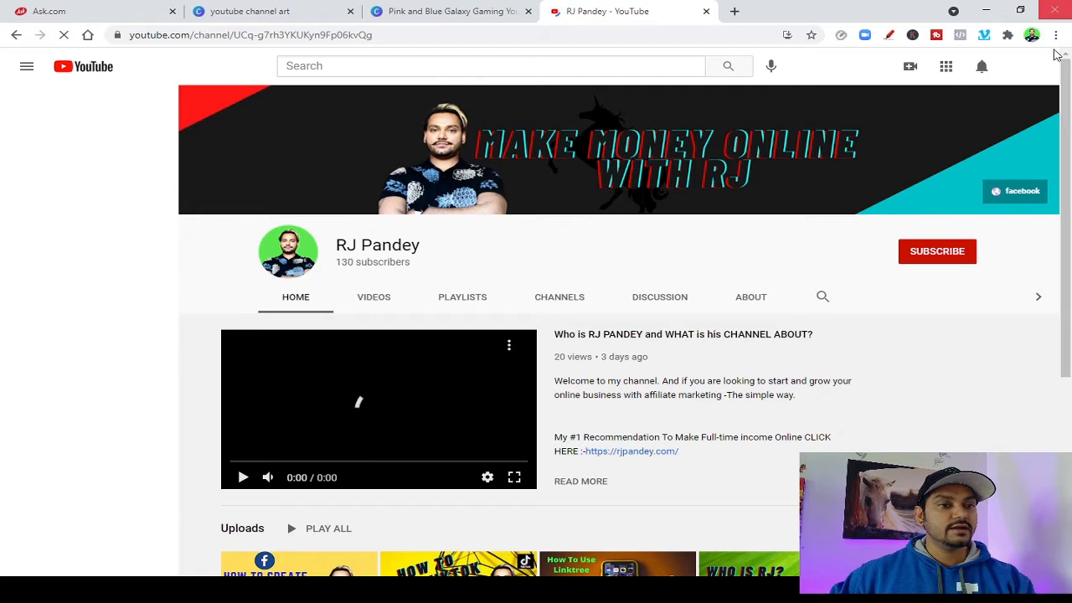
left_click(26, 70)
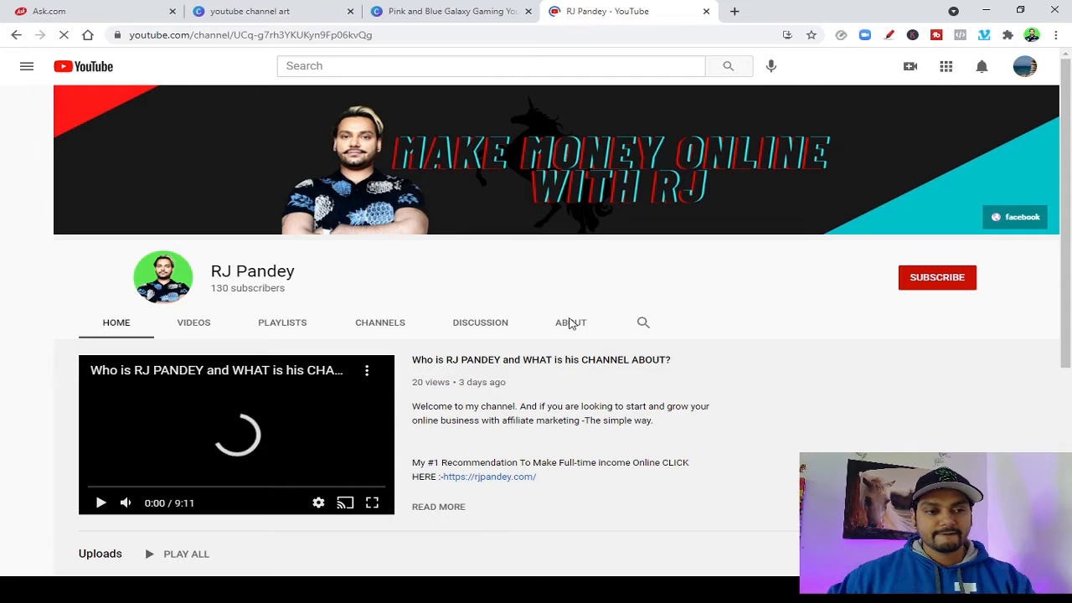
Return to the Canva banner and check its PNG download options, then close them
left_click(423, 12)
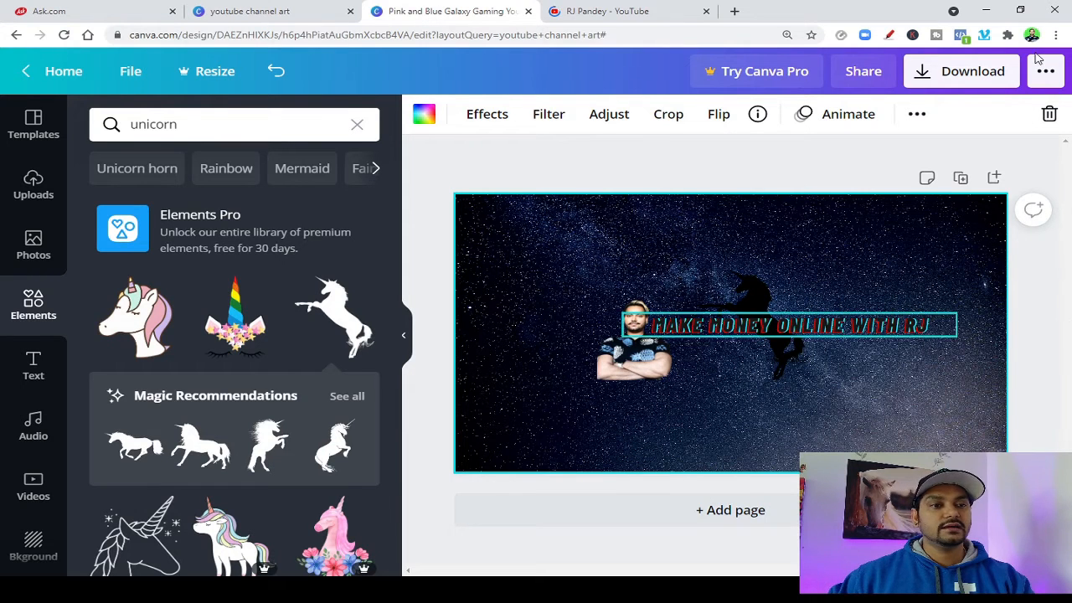
left_click(991, 80)
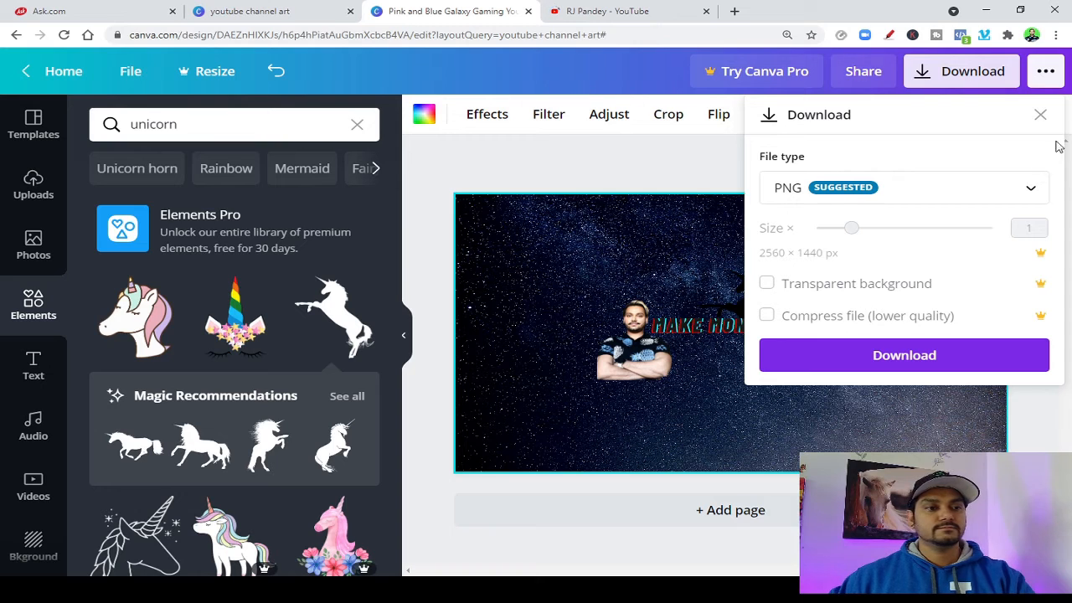
left_click(1039, 115)
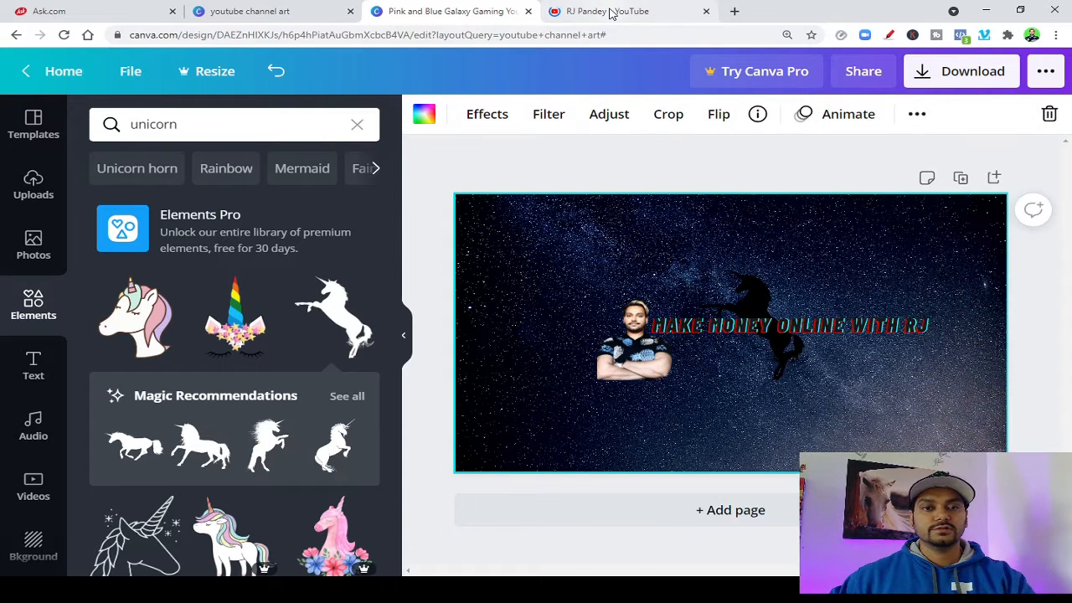
Close the YouTube channel page and open the YouTube home page in a new browser tab
left_click(619, 10)
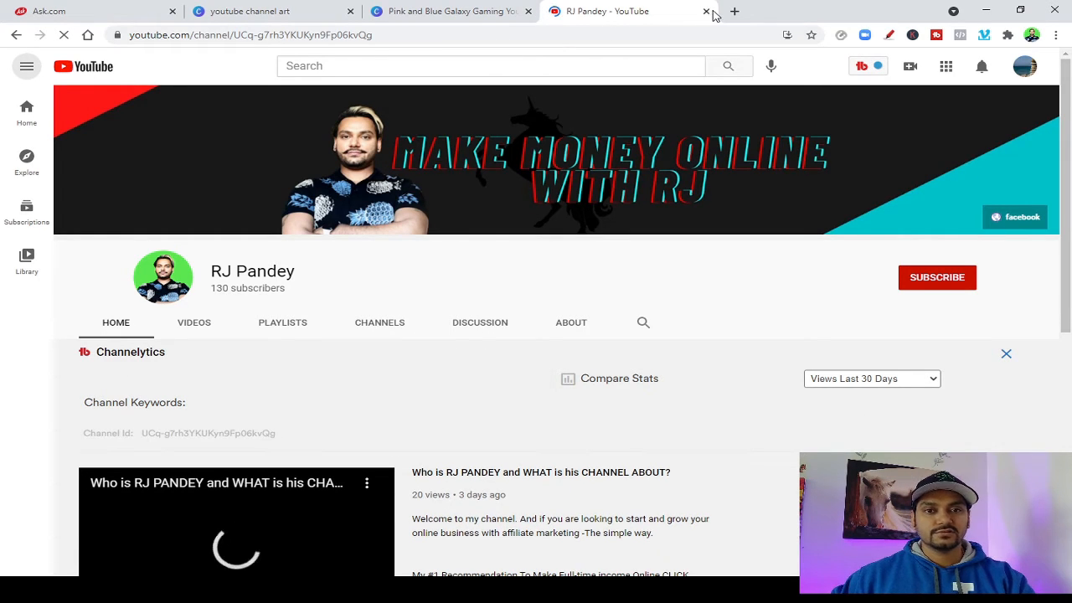
left_click(706, 12)
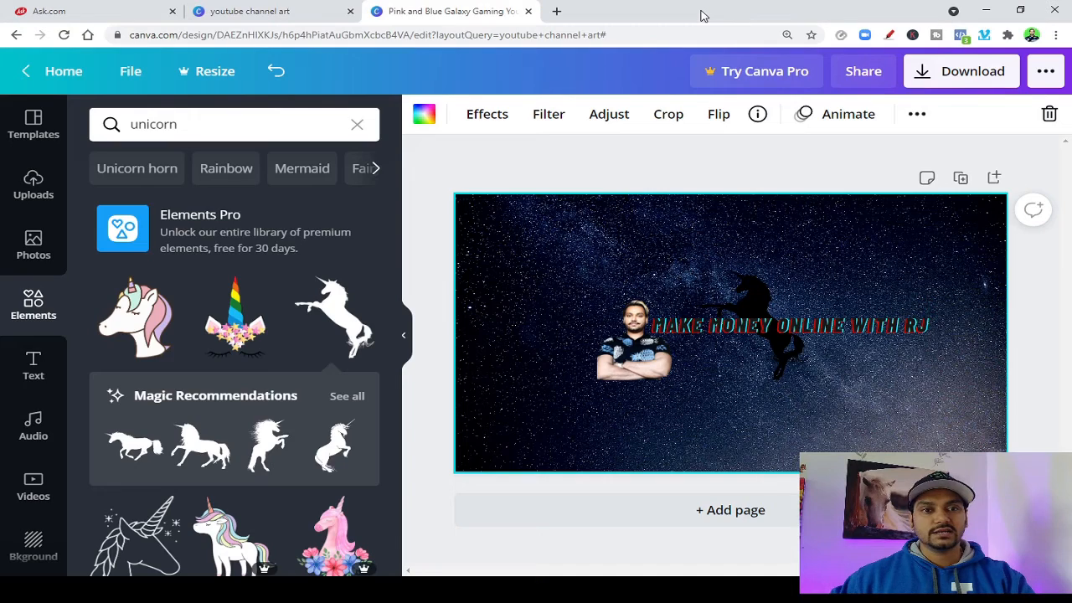
left_click(556, 12)
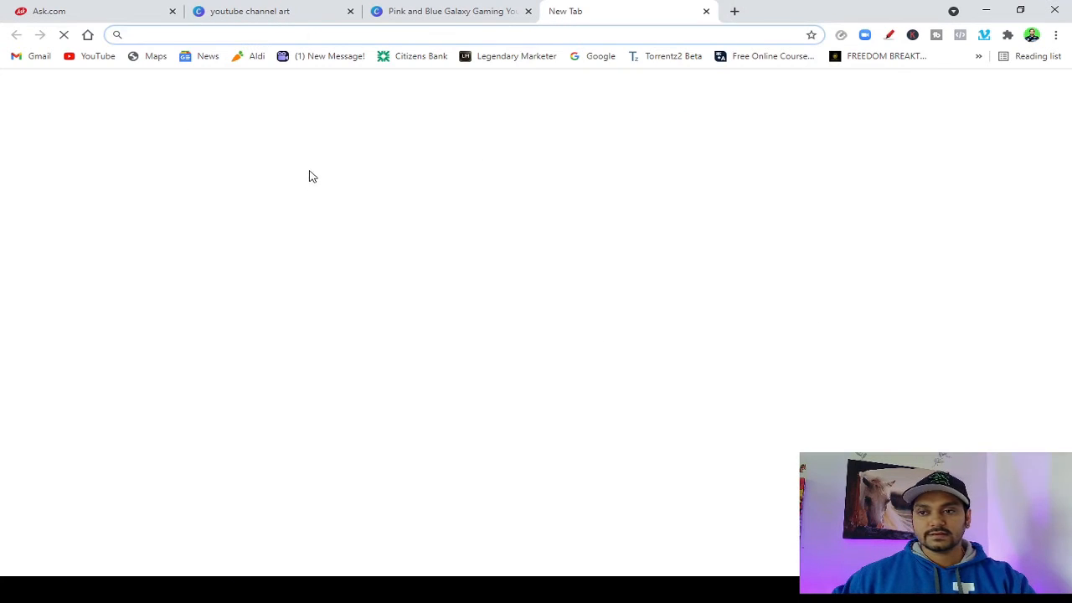
left_click(87, 57)
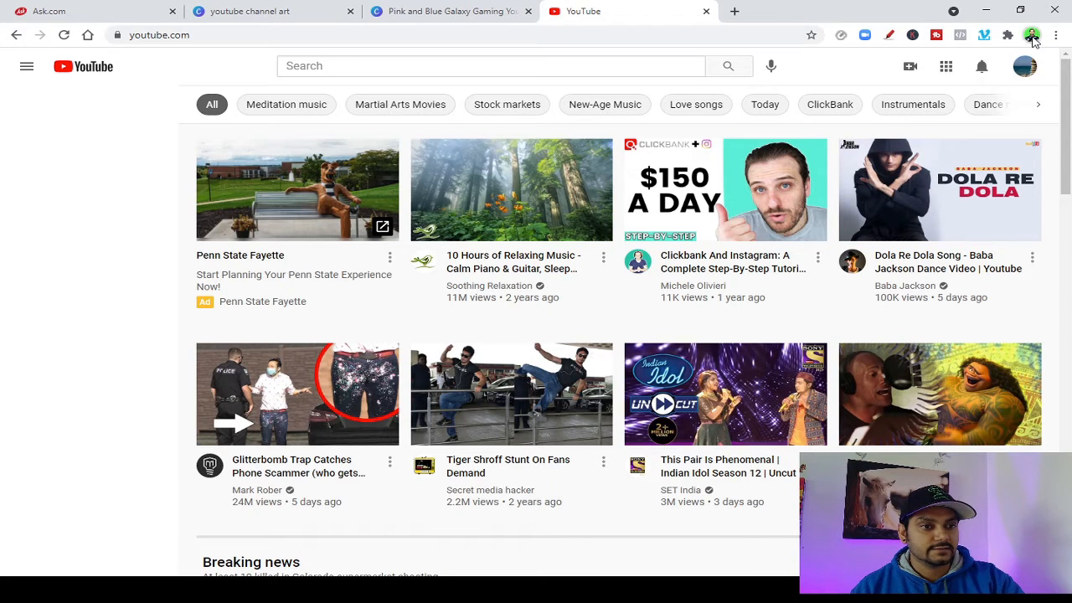
Open YouTube Studio for the meditation channel and go to its channel customization page
left_click(1028, 72)
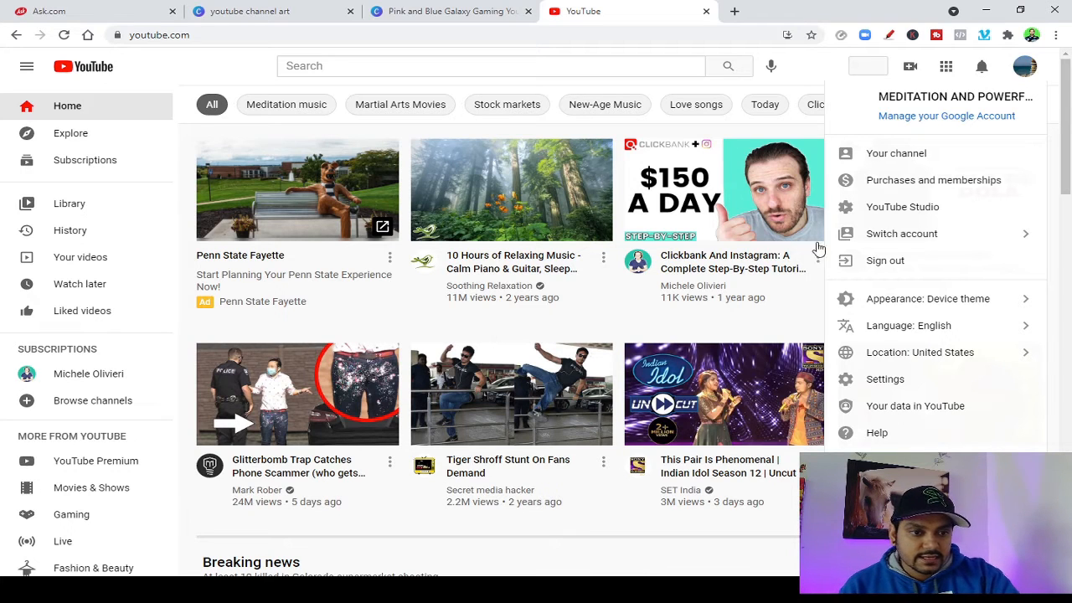
left_click(921, 216)
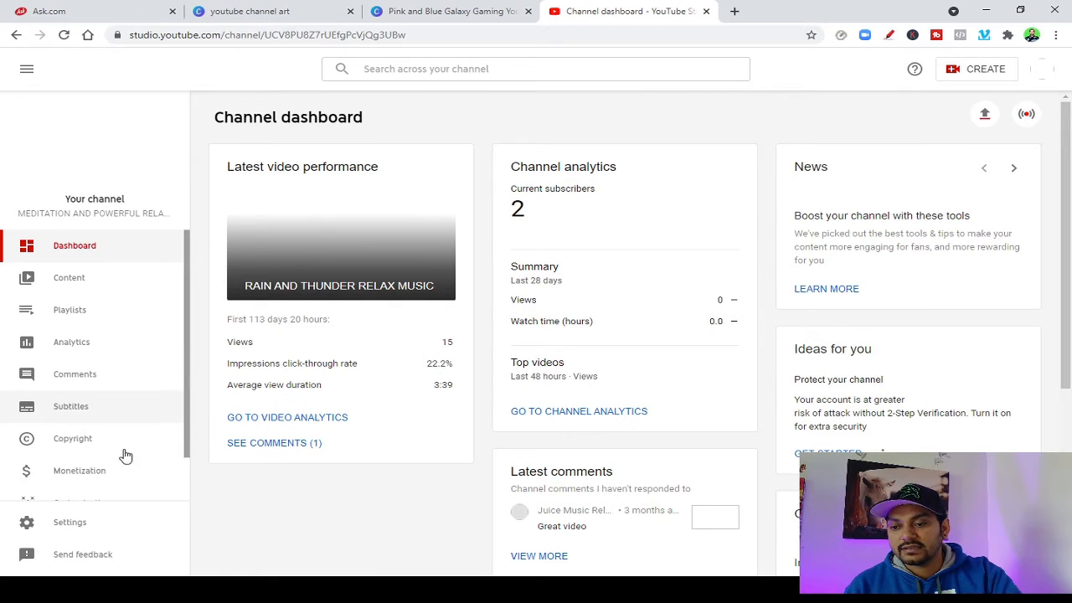
scroll(96, 446, "down", 1)
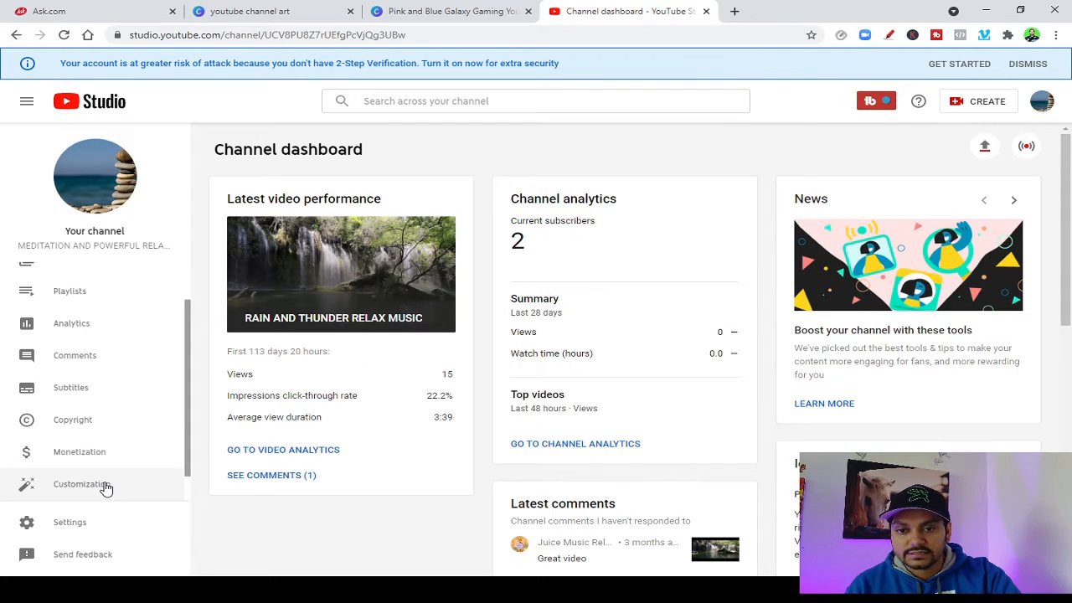
left_click(106, 489)
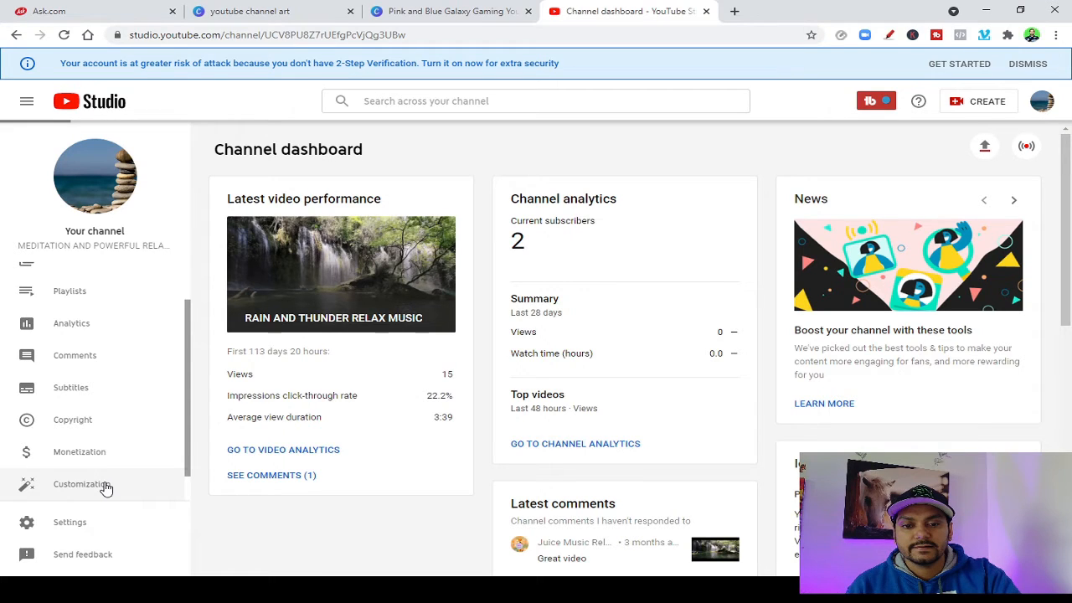
left_click(81, 484)
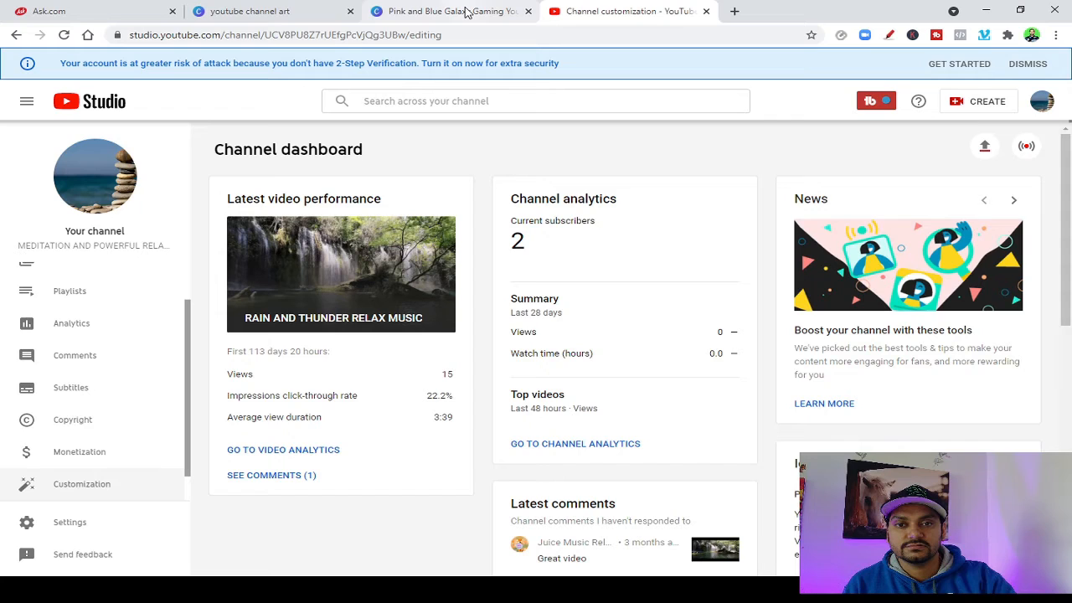
Open the branding settings on the channel customization page and start a banner image upload
left_click(103, 492)
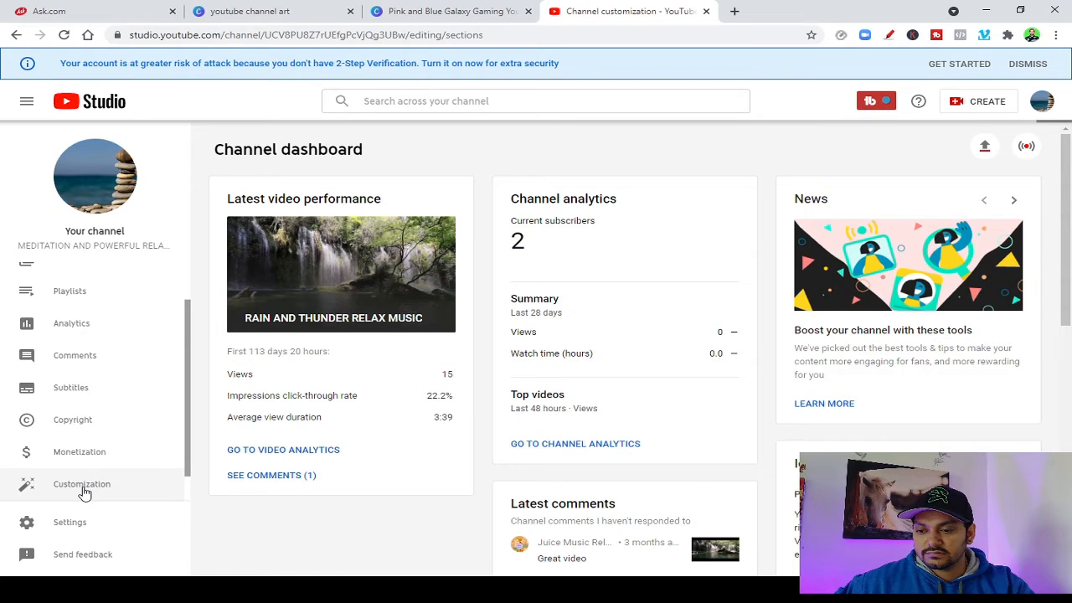
left_click(84, 492)
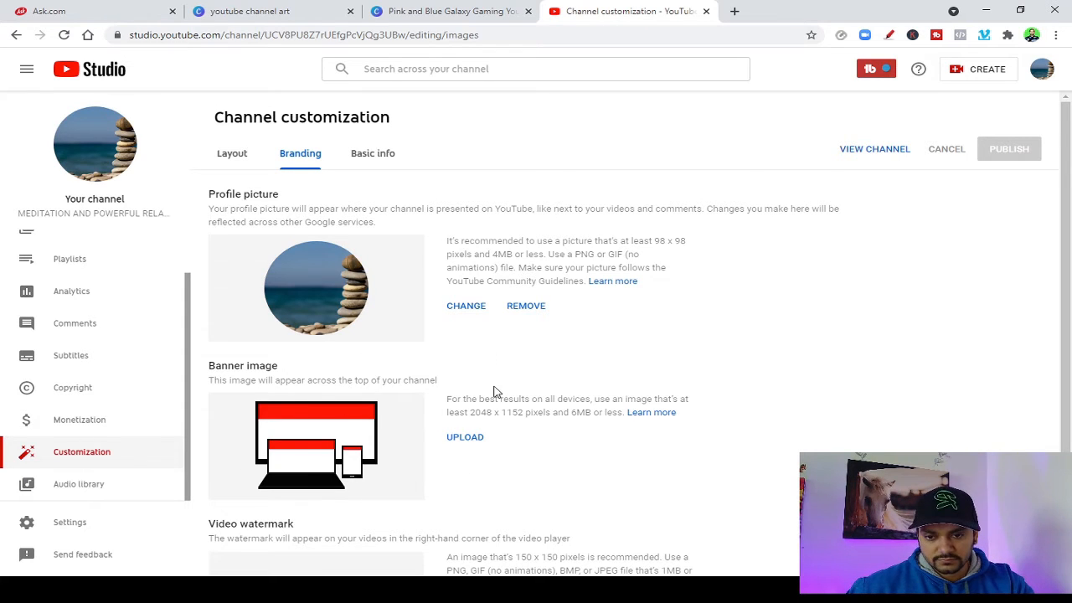
scroll(494, 390, "down", 2)
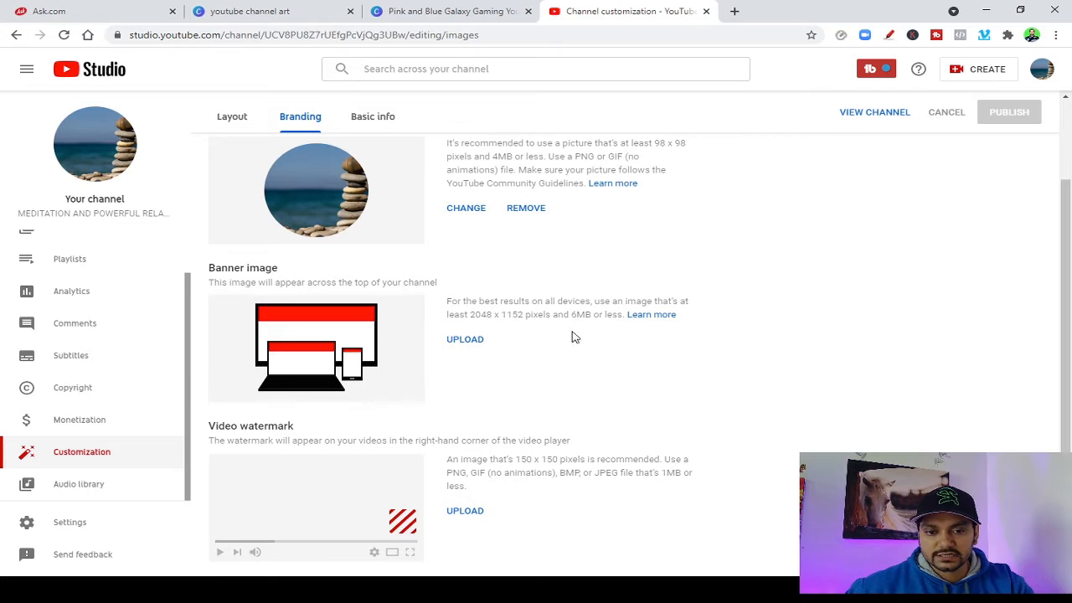
left_click(466, 343)
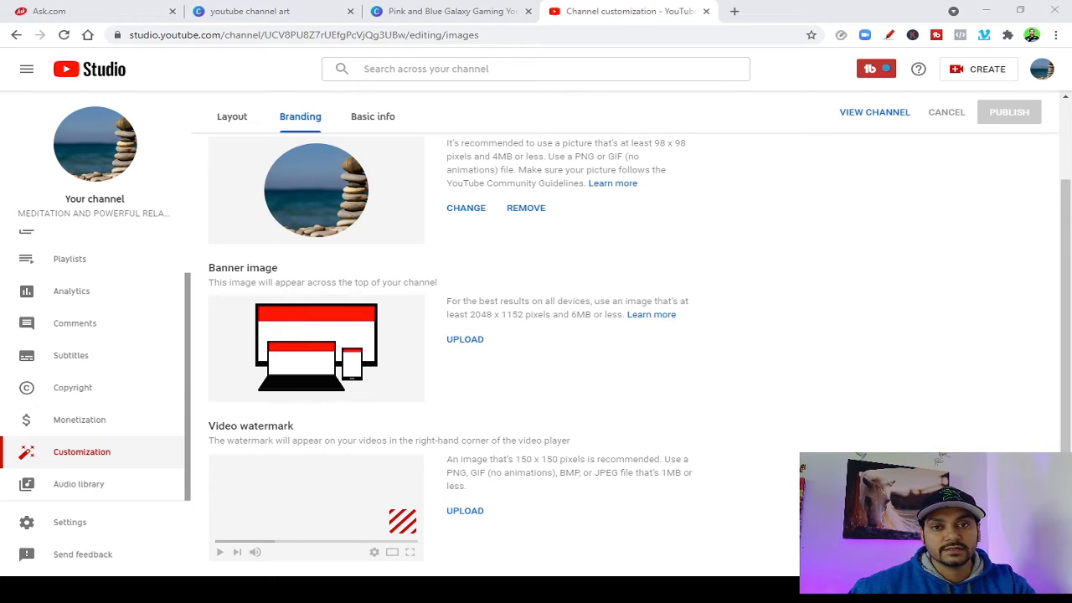
Download the starry-sky banner from Canva as a PNG and start a banner image upload in YouTube Studio again
left_click(465, 10)
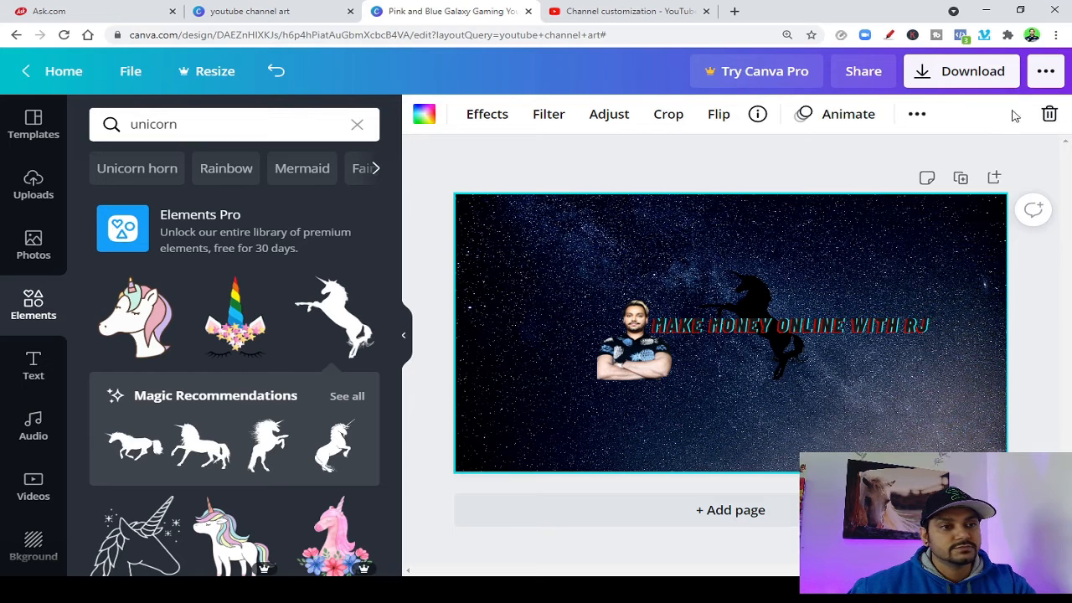
left_click(942, 74)
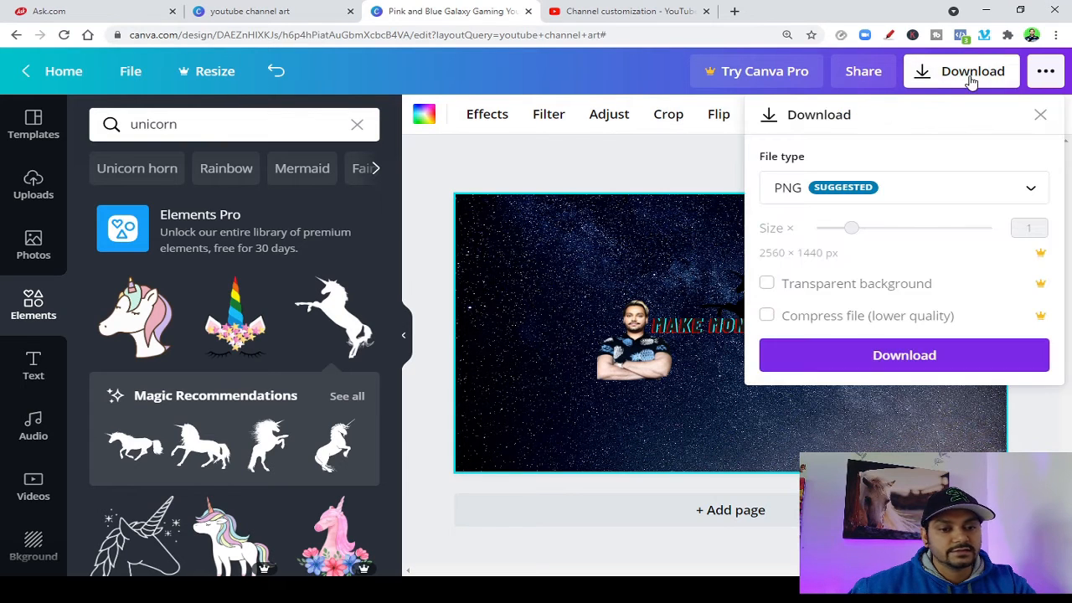
left_click(849, 363)
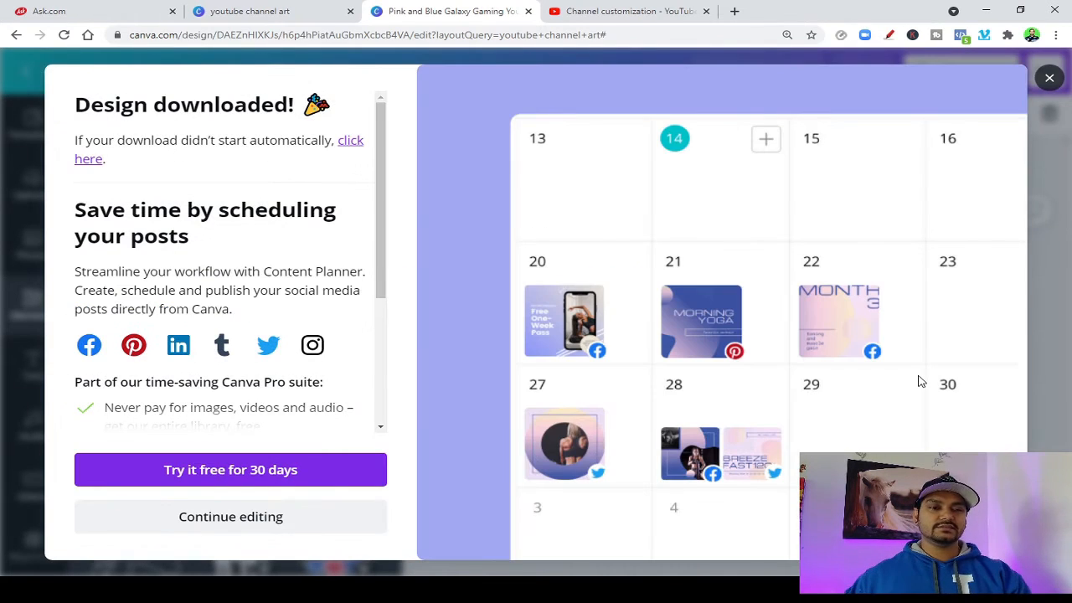
left_click(1036, 76)
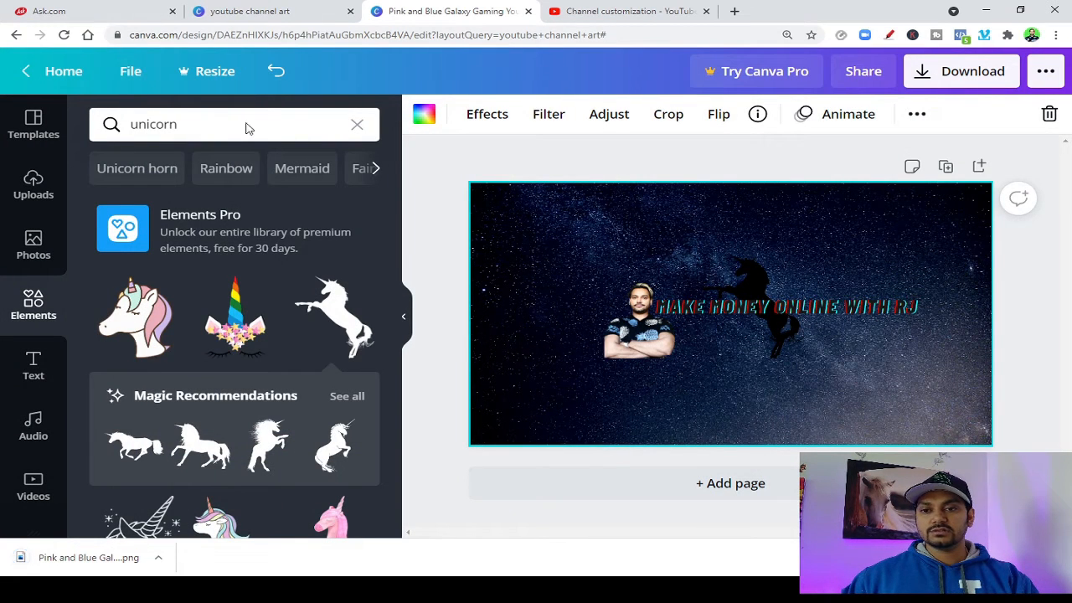
left_click(610, 10)
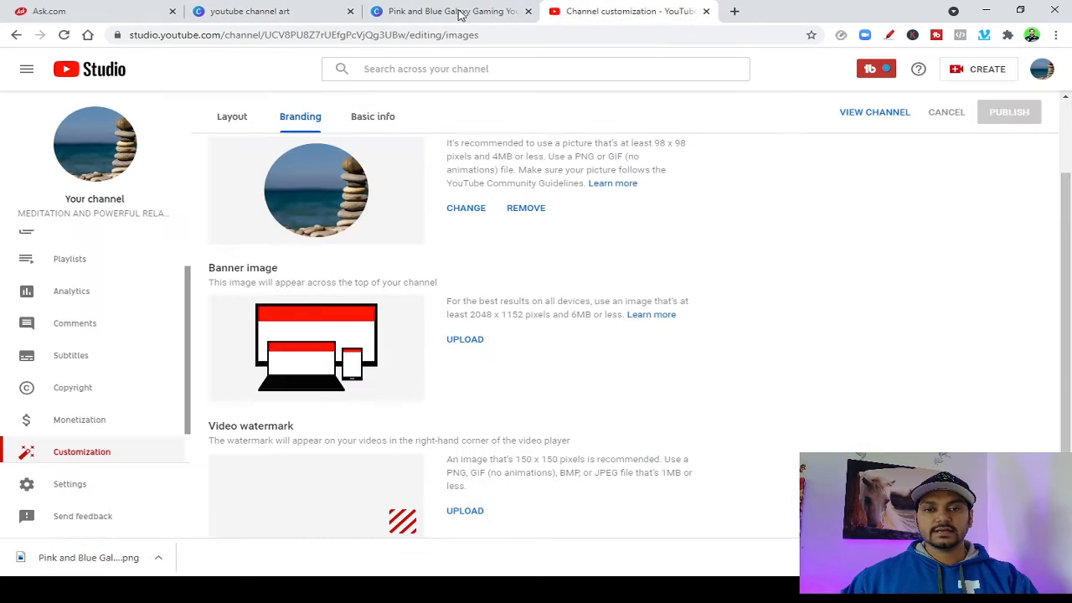
left_click(457, 341)
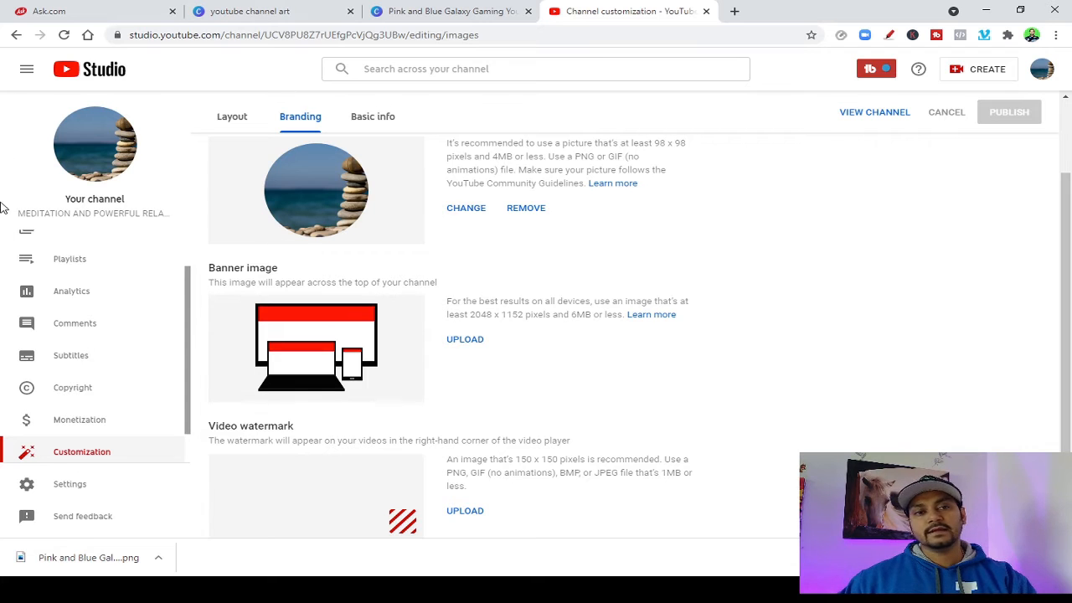
Switch to the Canva banner and try plain white, orange and turquoise backgrounds
left_click(490, 11)
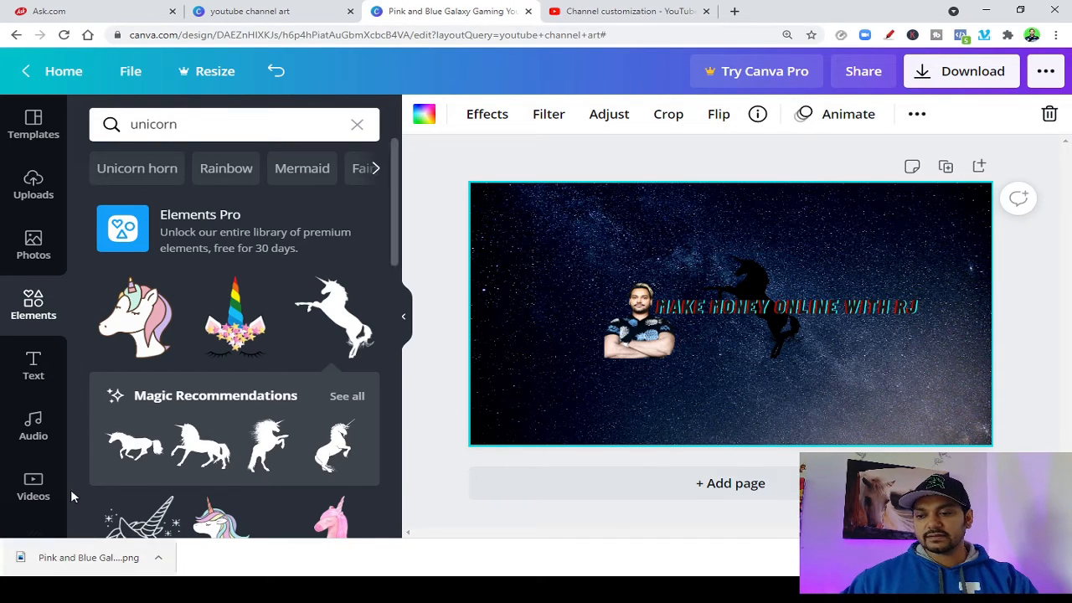
scroll(27, 449, "down", 2)
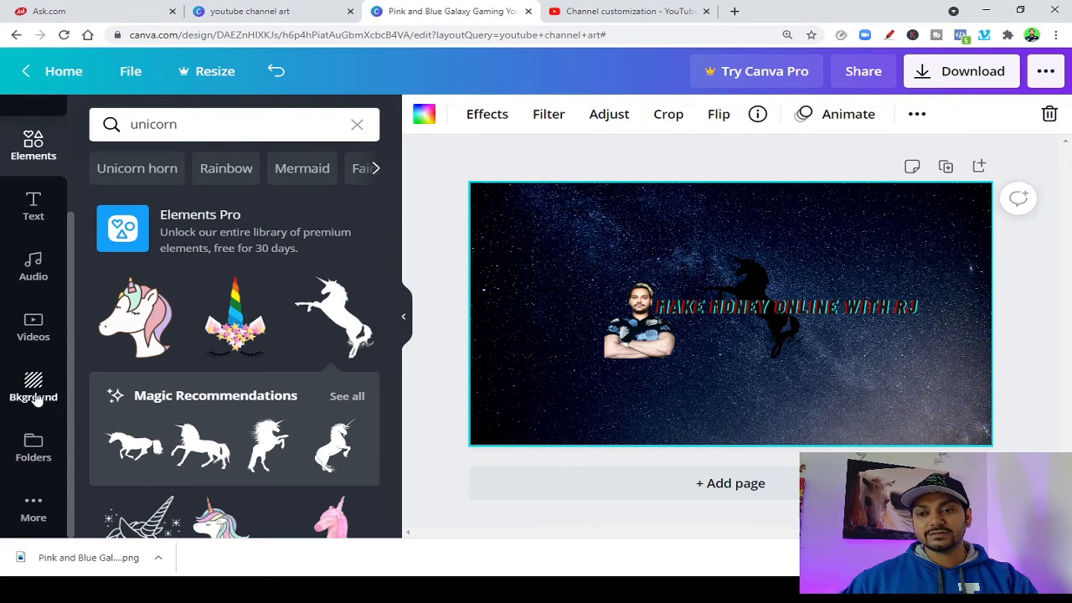
left_click(36, 399)
left_click(220, 171)
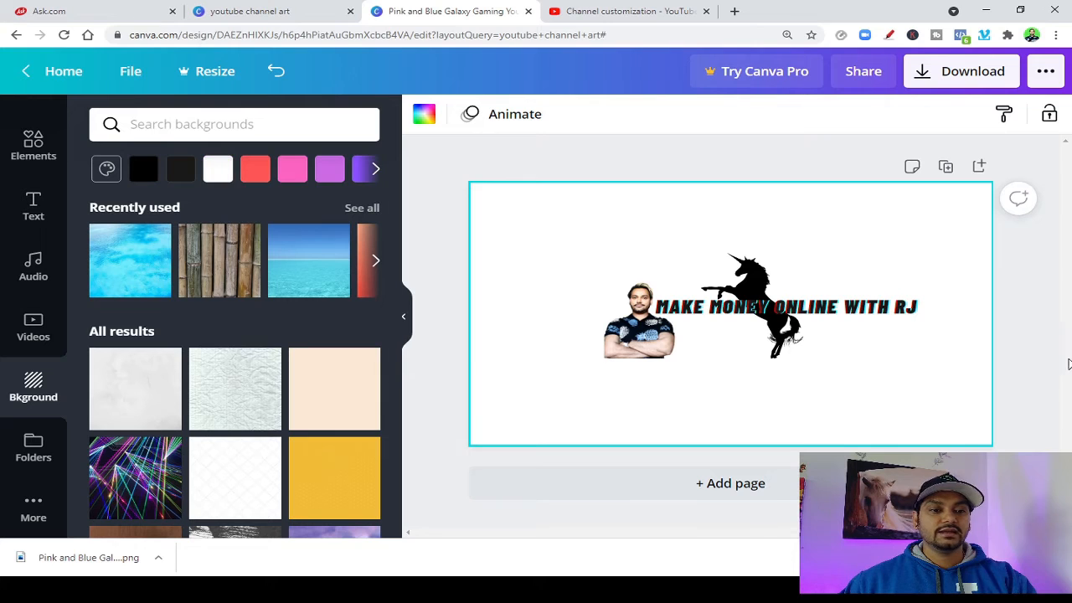
left_click(375, 170)
left_click(373, 172)
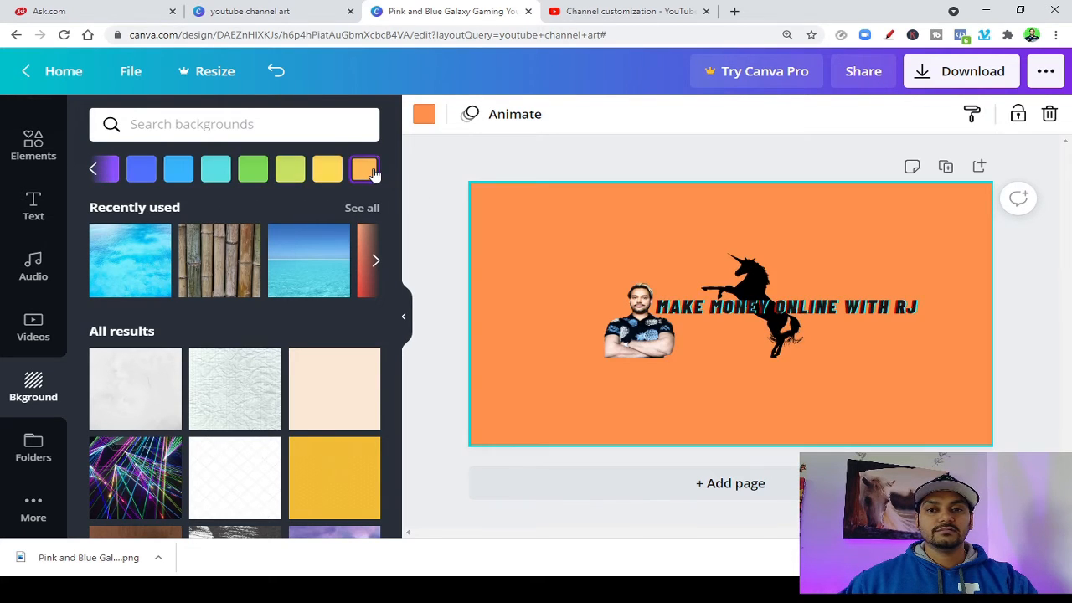
left_click(216, 176)
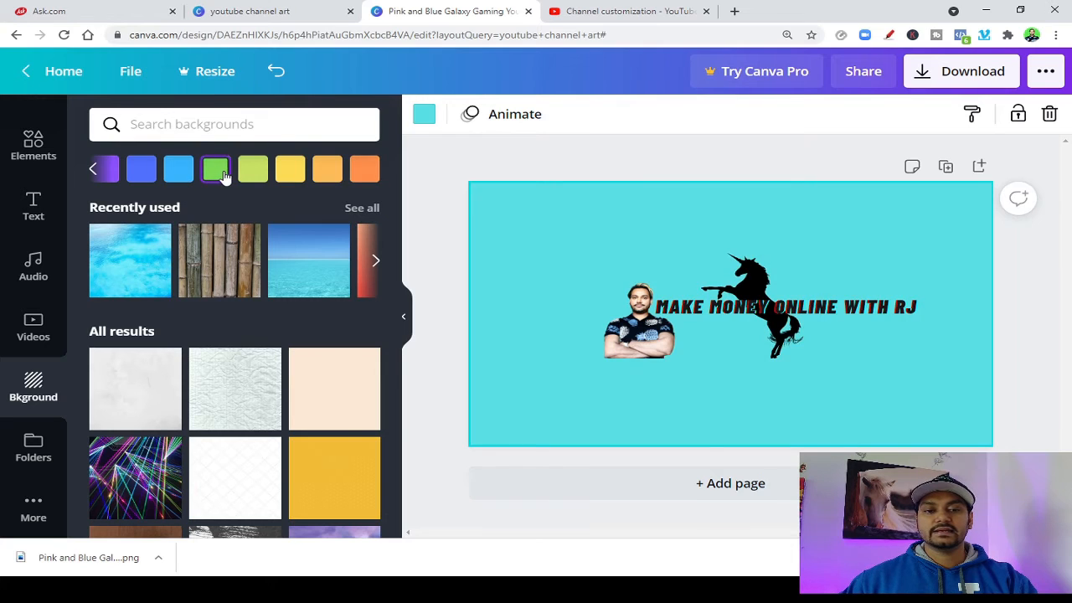
left_click(105, 173)
Try the crumpled grid paper and brown wood textures as the banner's background
left_click(225, 393)
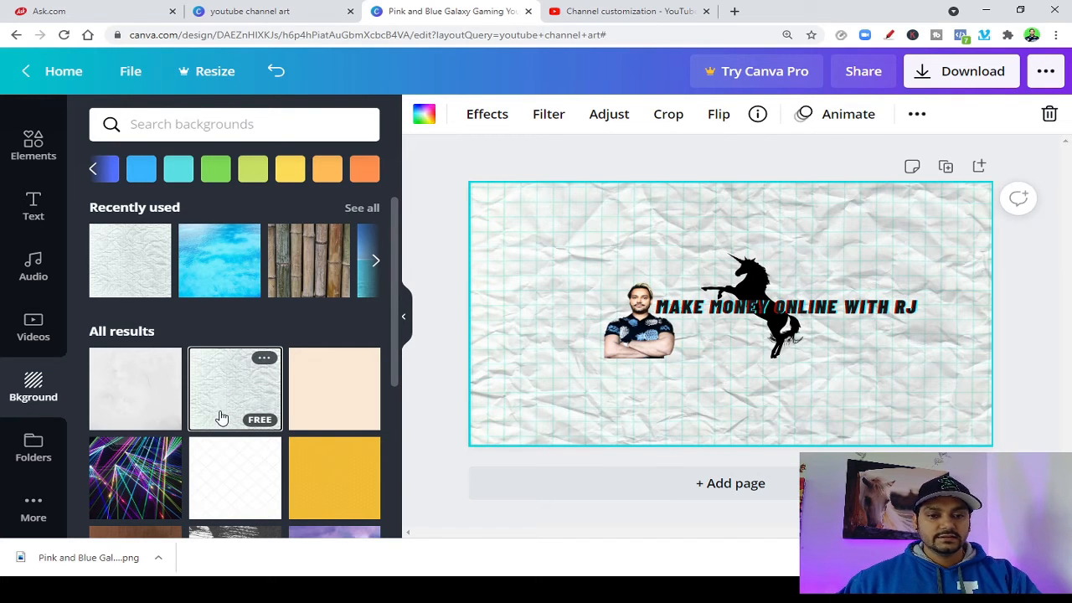
scroll(176, 439, "down", 3)
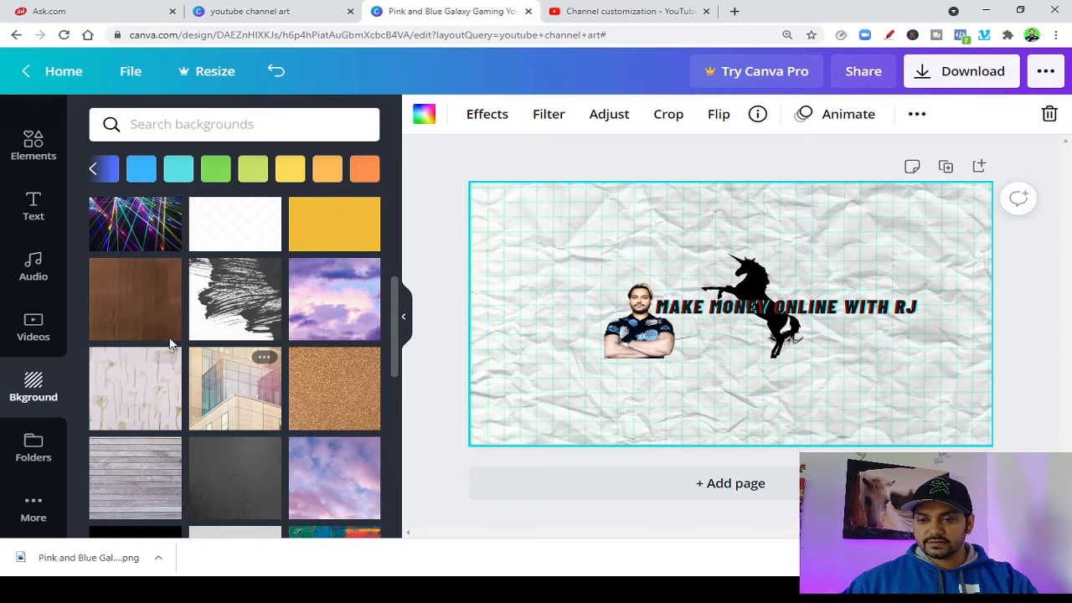
left_click(139, 318)
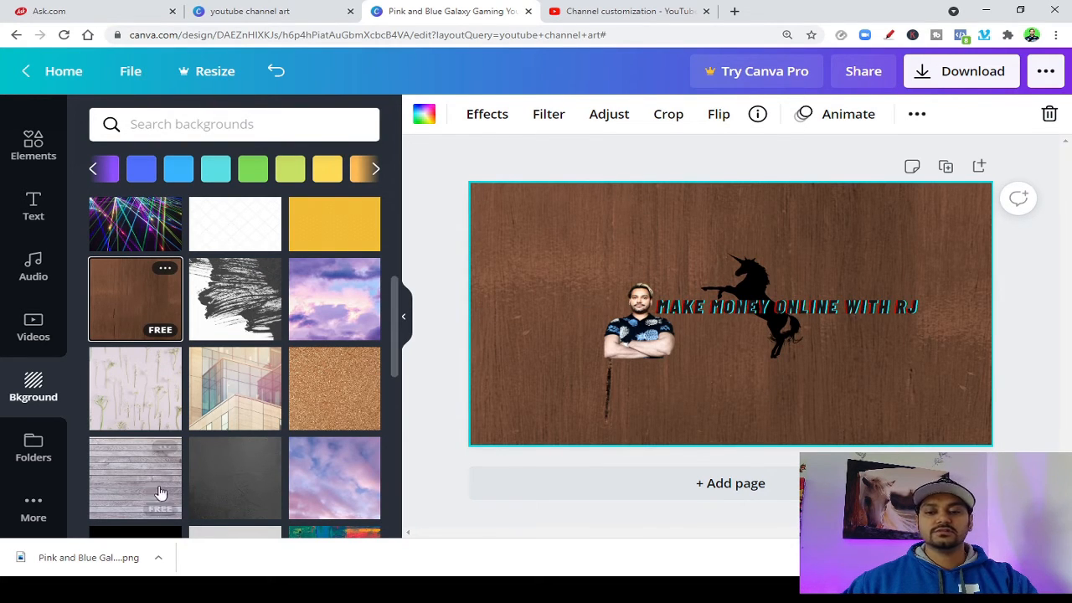
Apply the free yellow patterned background to the banner
scroll(264, 445, "down", 5)
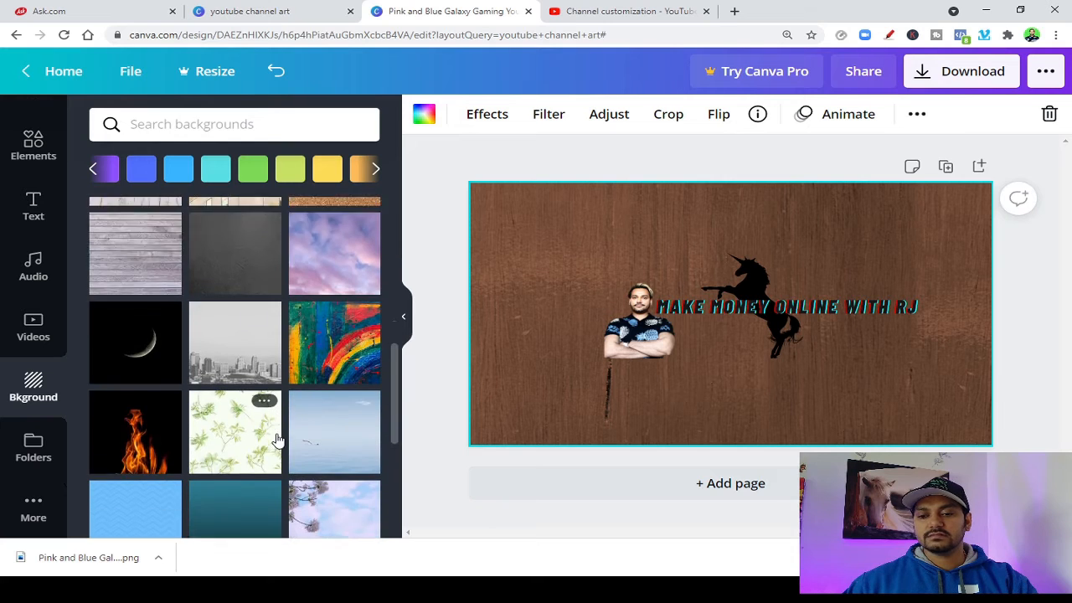
scroll(278, 440, "down", 1)
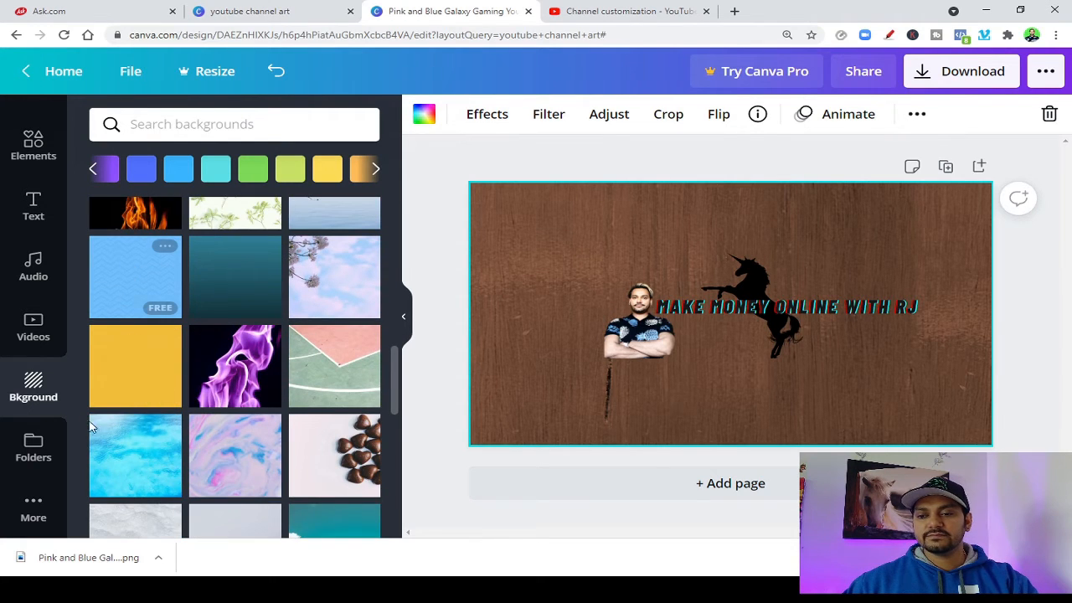
left_click(121, 395)
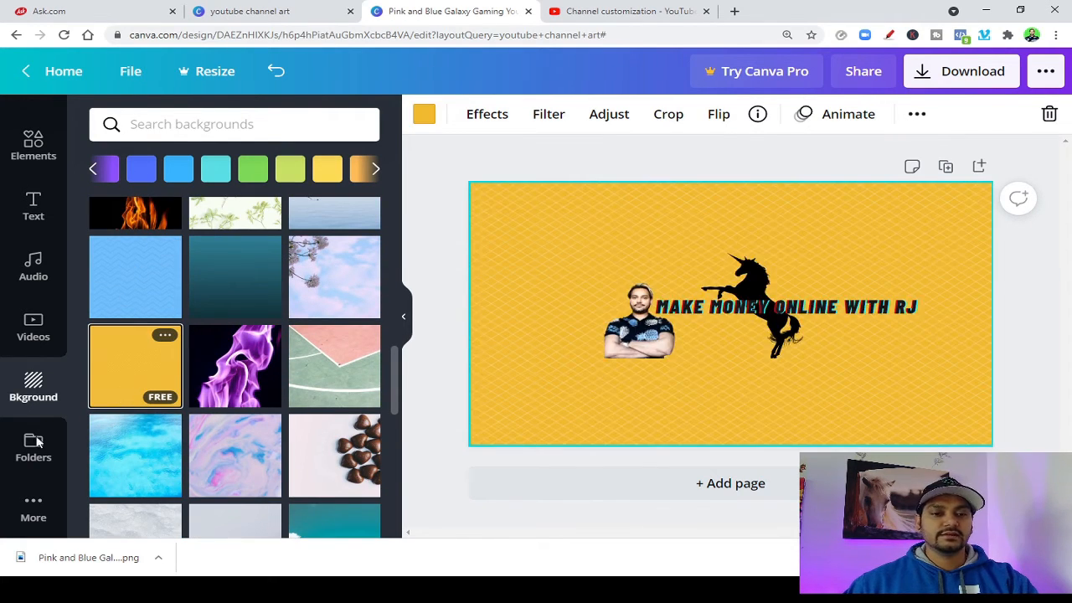
Download the yellow banner as a PNG and dismiss the post-download promotion
left_click(984, 77)
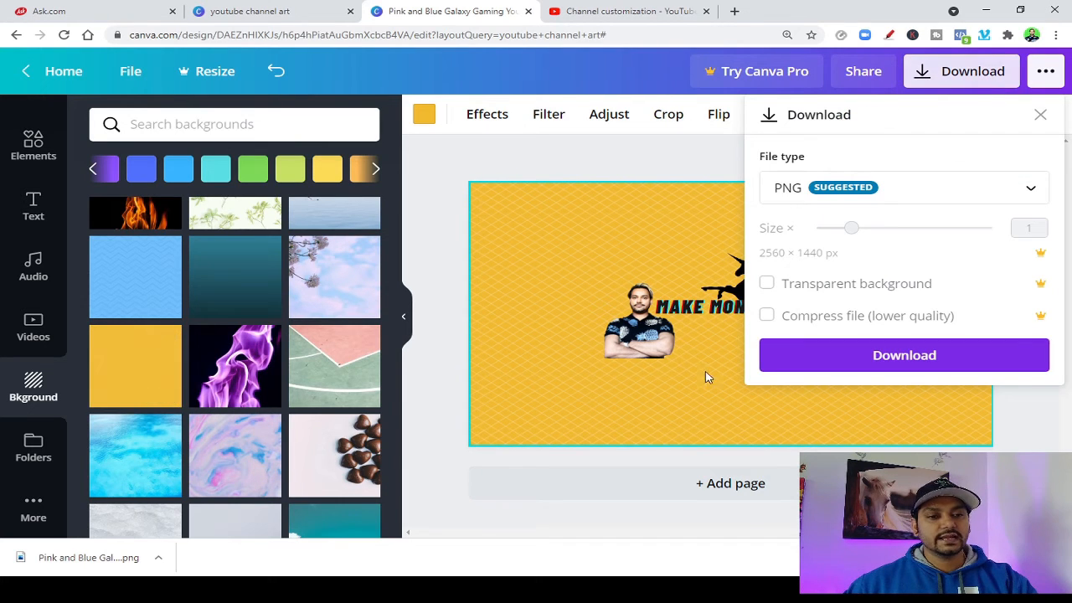
left_click(847, 362)
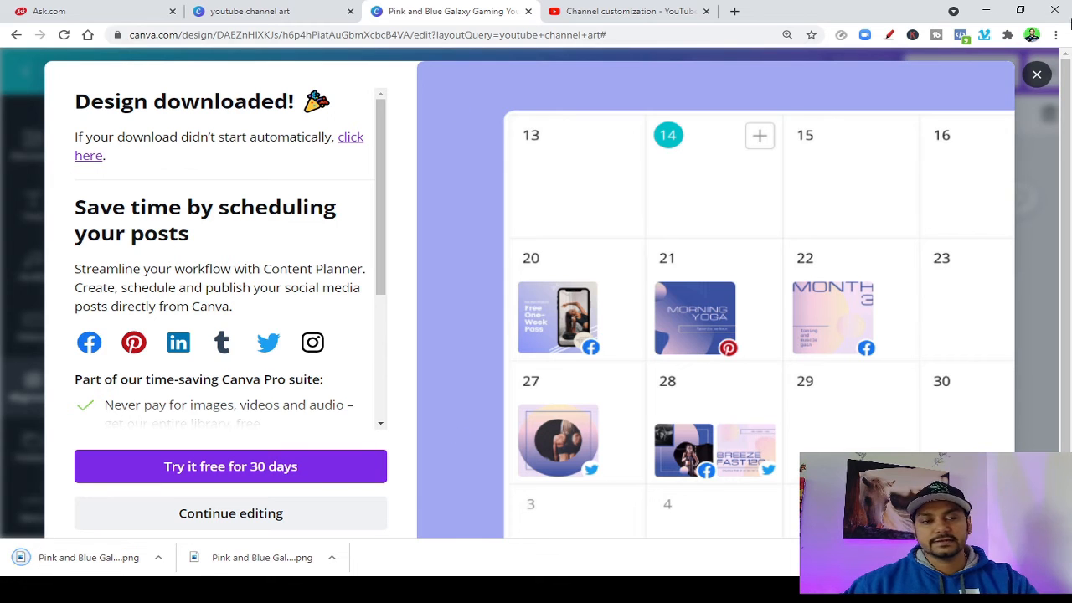
left_click(1037, 77)
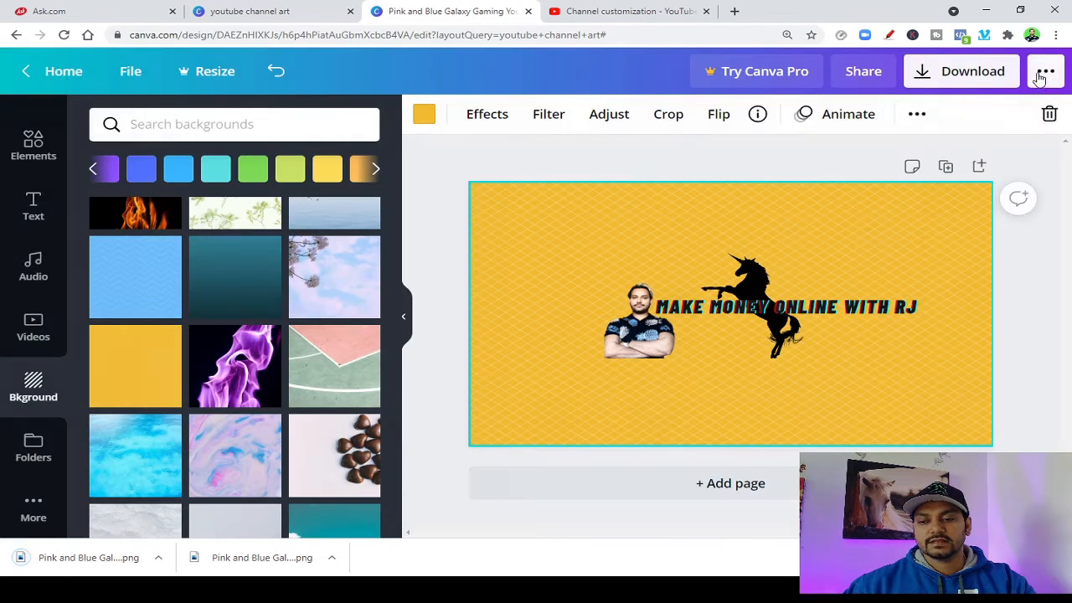
Switch to YouTube Studio and upload the downloaded yellow banner PNG as the channel's banner image
left_click(628, 11)
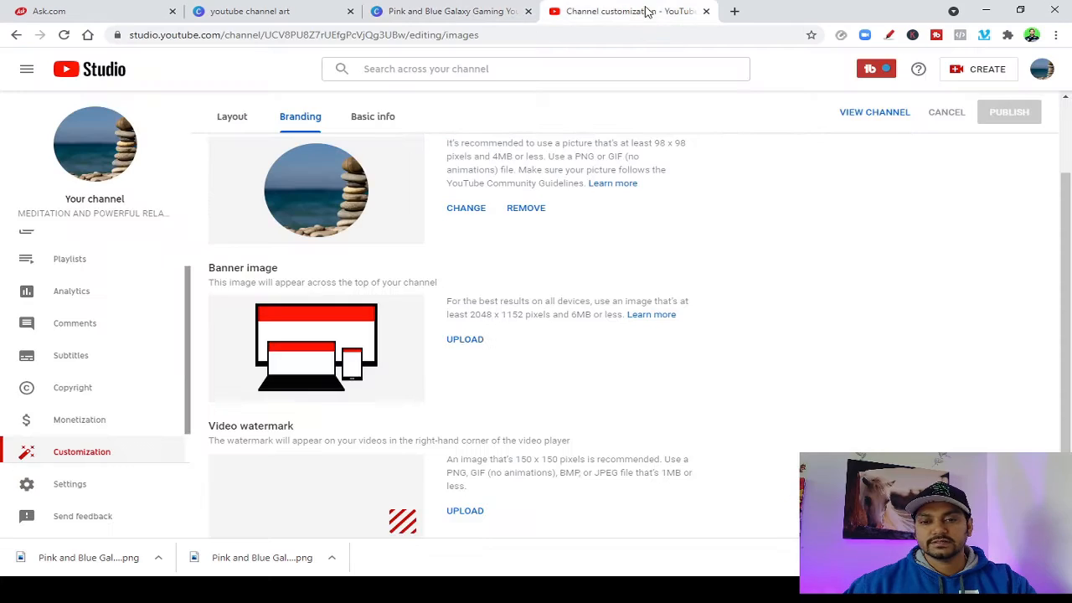
left_click(452, 342)
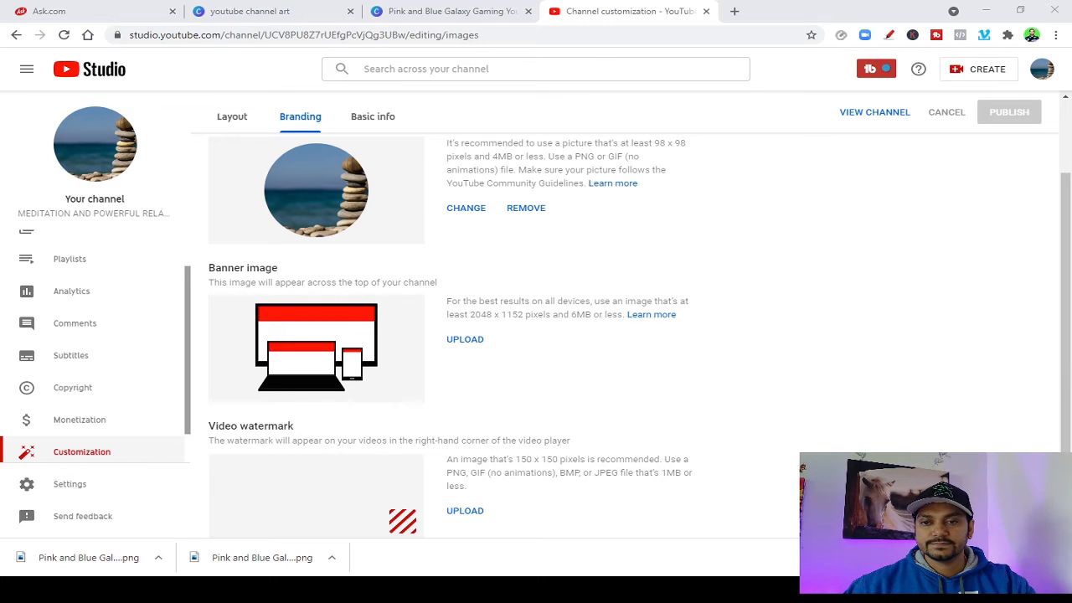
left_click(411, 296)
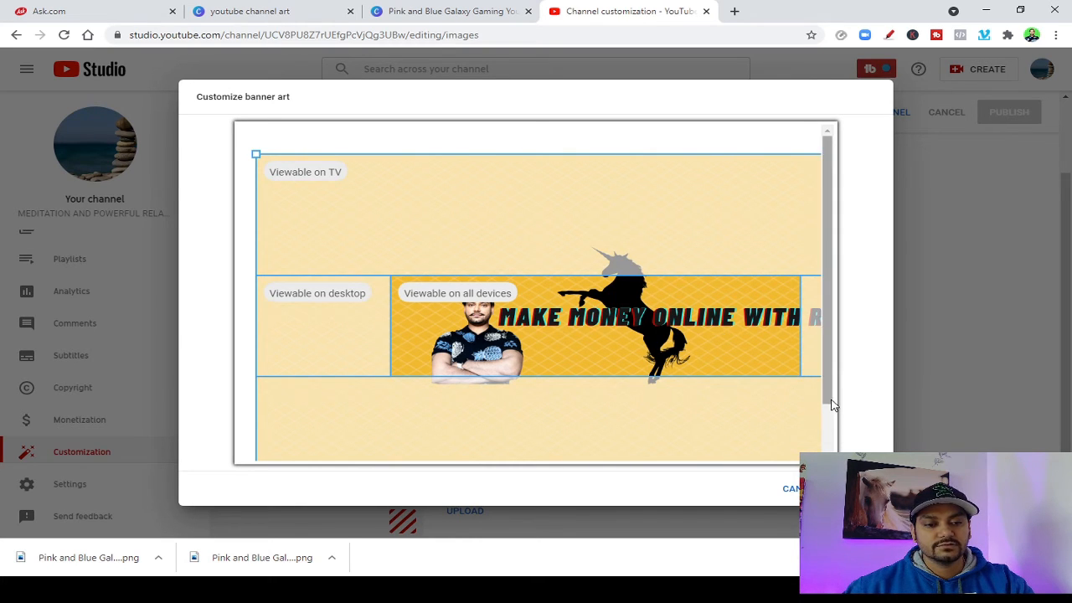
Shrink the banner art's crop frame slightly and shift it right to cover more of the headline
scroll(826, 419, "down", 2)
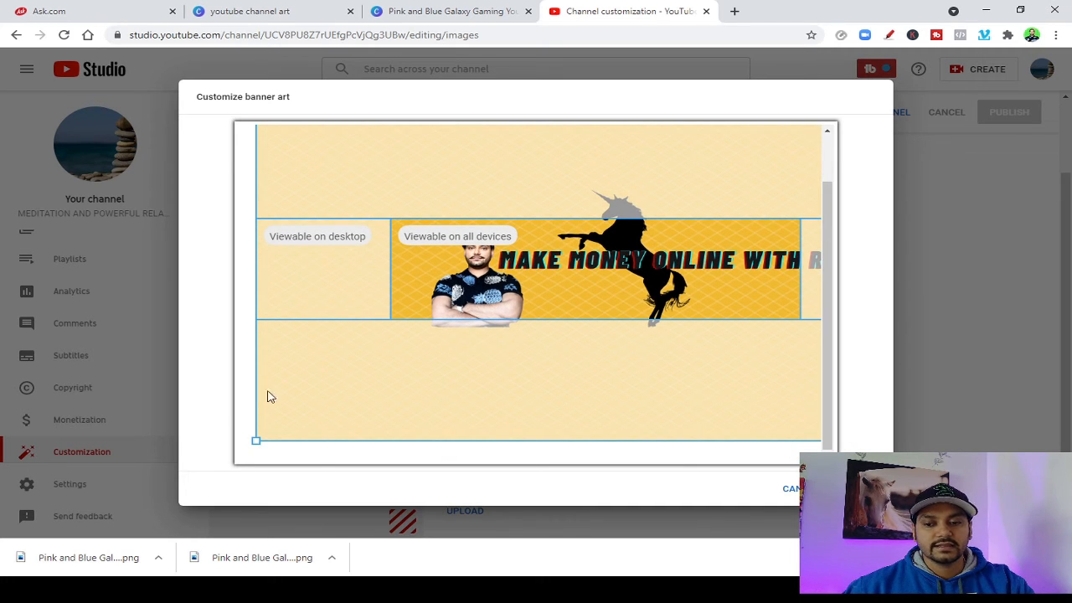
left_click_drag(255, 441, 320, 444)
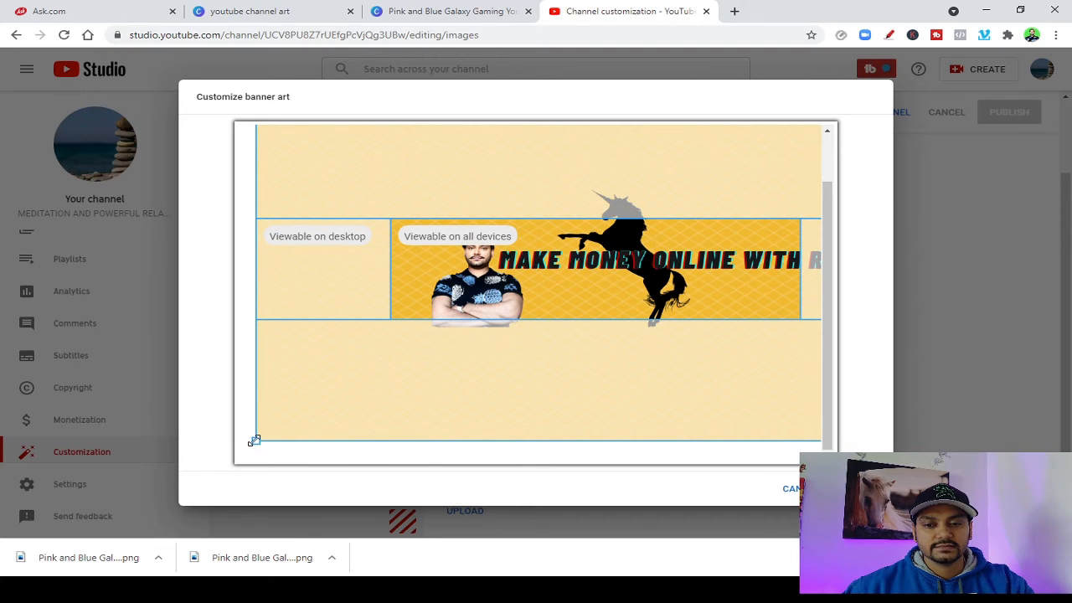
left_click_drag(255, 441, 341, 426)
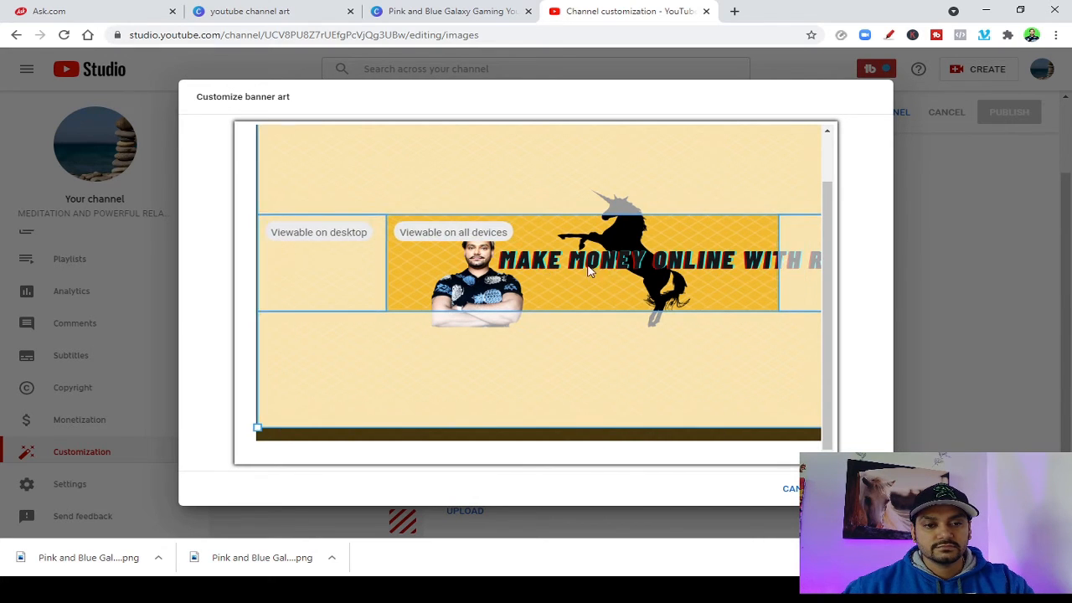
left_click_drag(708, 276, 782, 290)
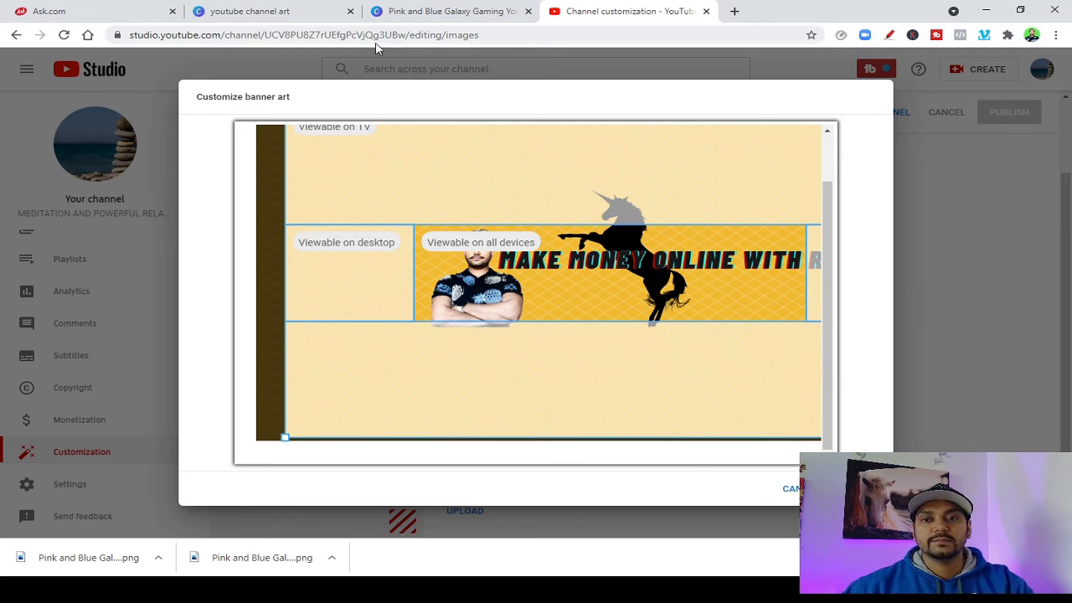
Switch to Canva, shift the portrait slightly left, move the headline left and up beside it, and narrow the headline's text box
left_click(440, 11)
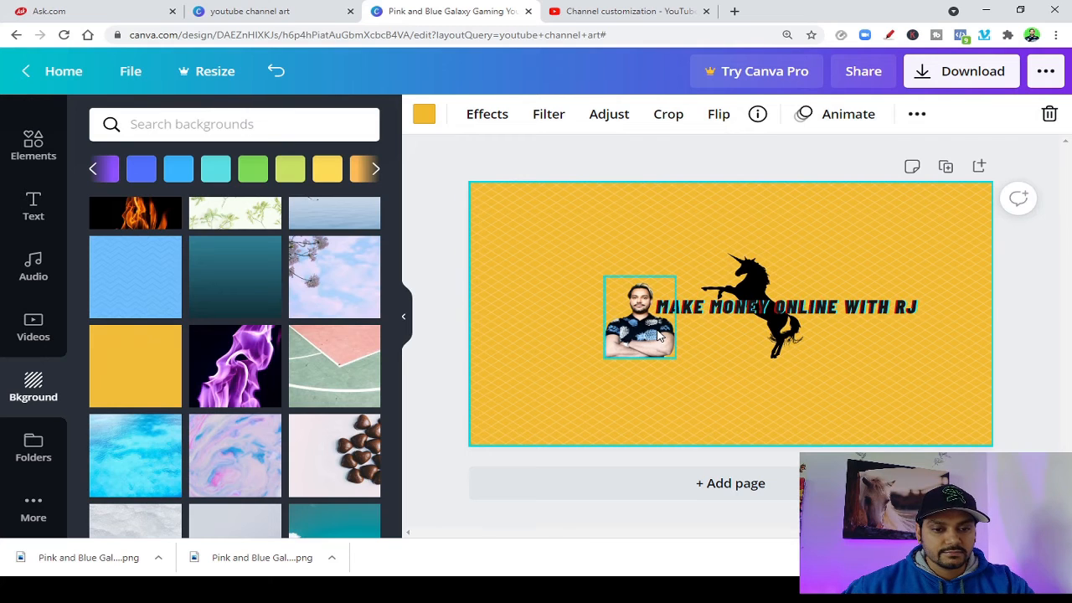
left_click_drag(658, 335, 640, 335)
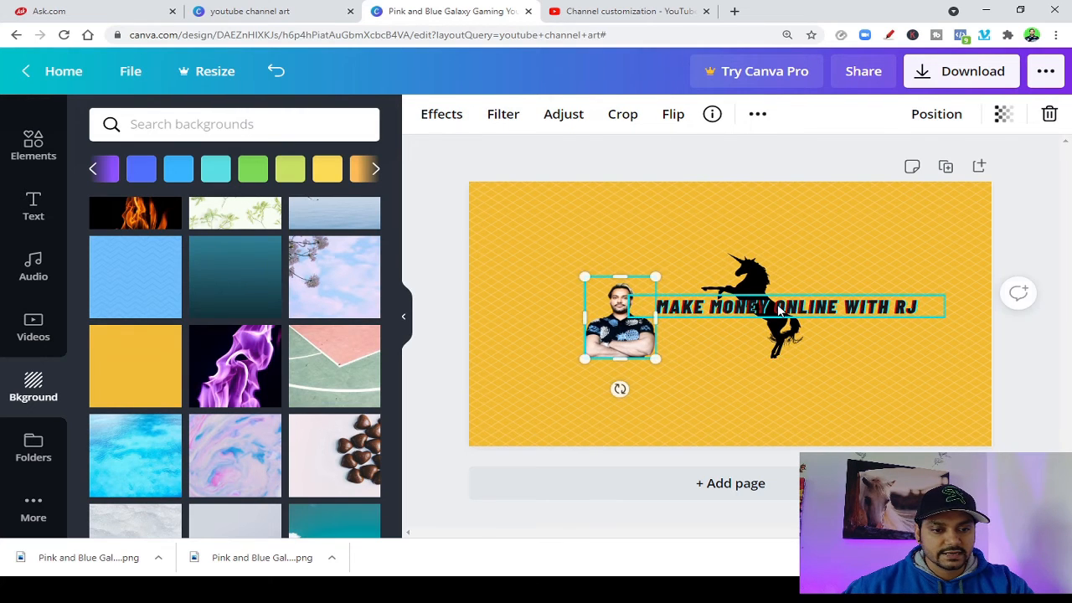
left_click_drag(779, 310, 762, 306)
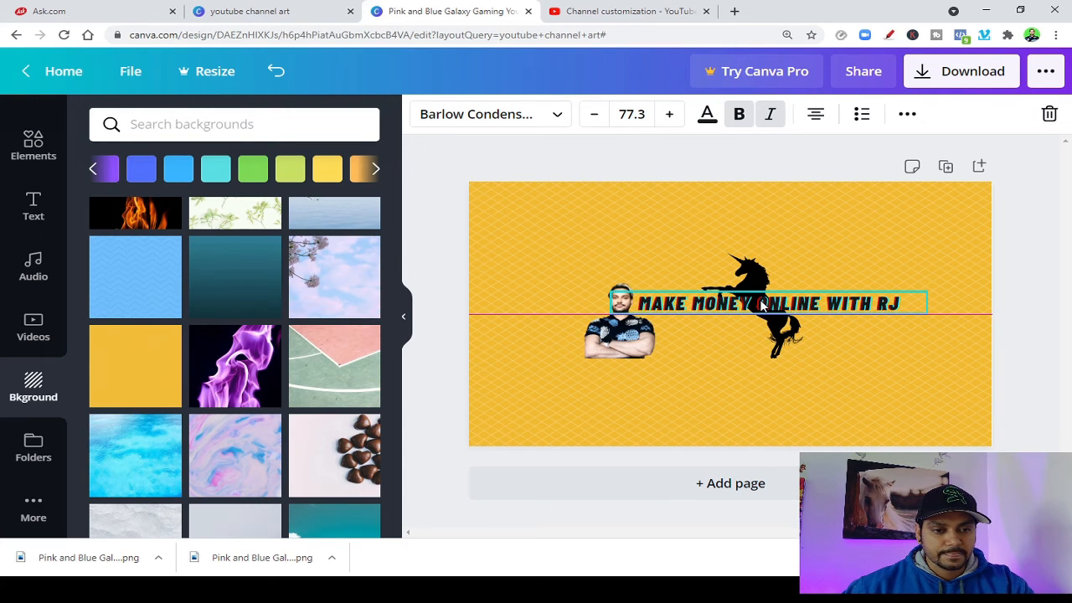
left_click_drag(903, 303, 914, 300)
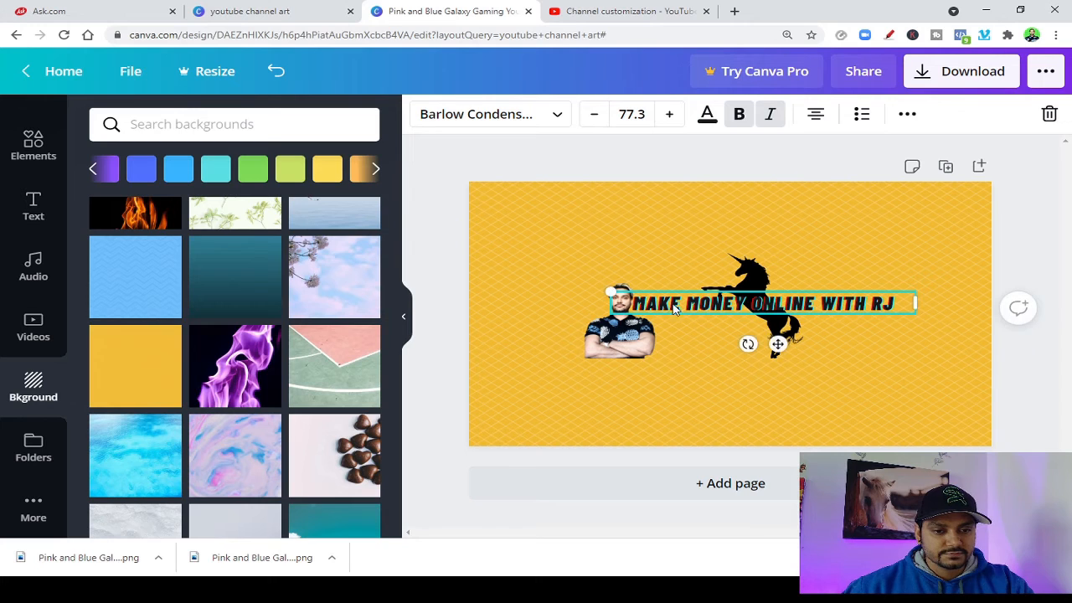
left_click_drag(691, 306, 693, 307)
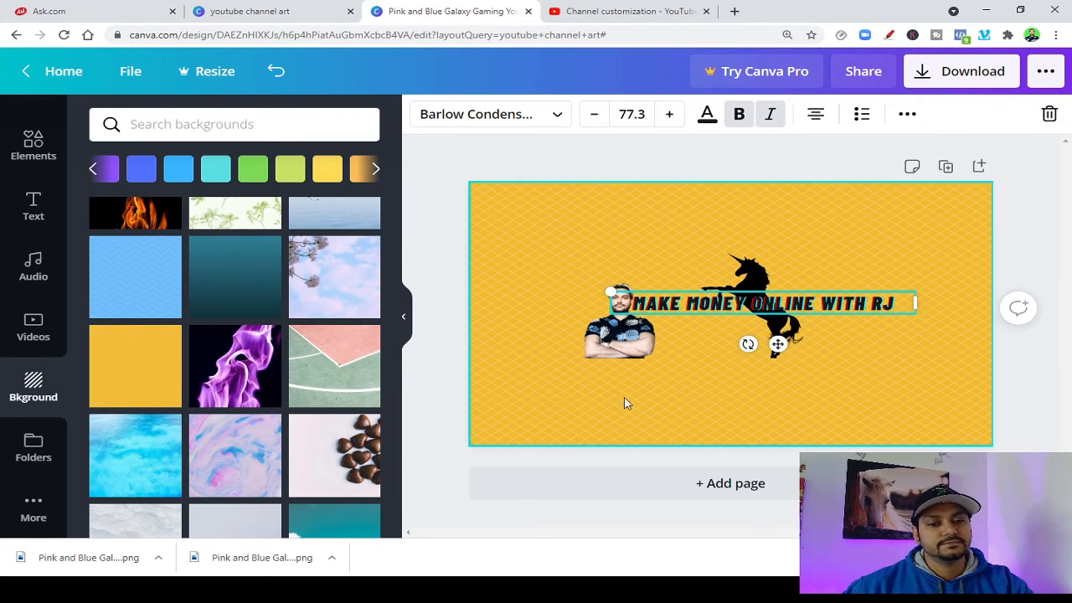
Reduce the headline's font size to 73.3 and narrow its text box to about 1,466 wide
left_click(595, 118)
left_click(594, 116)
left_click(595, 116)
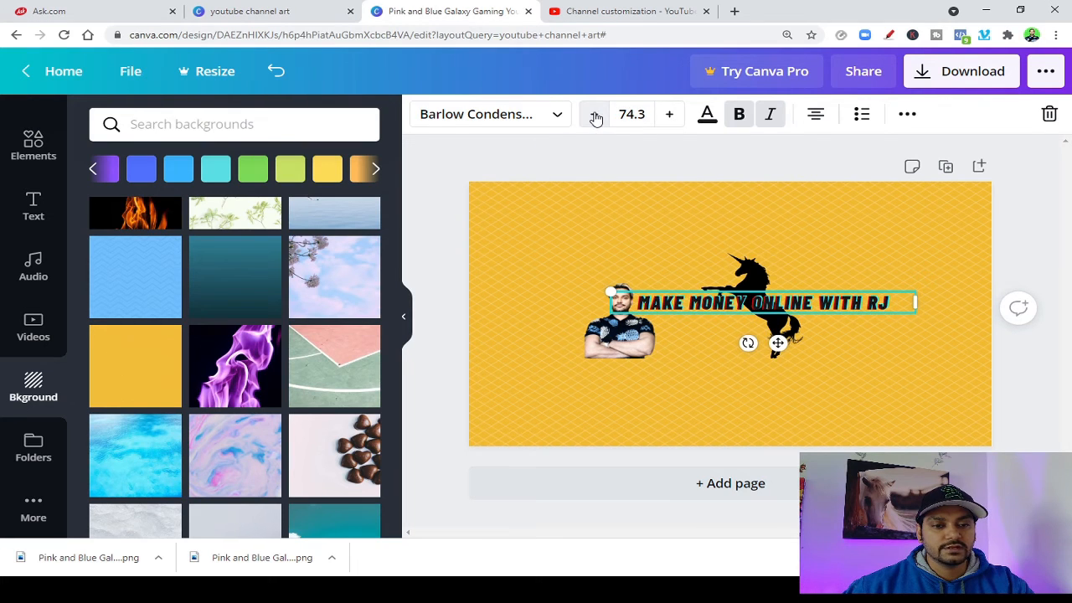
left_click(594, 115)
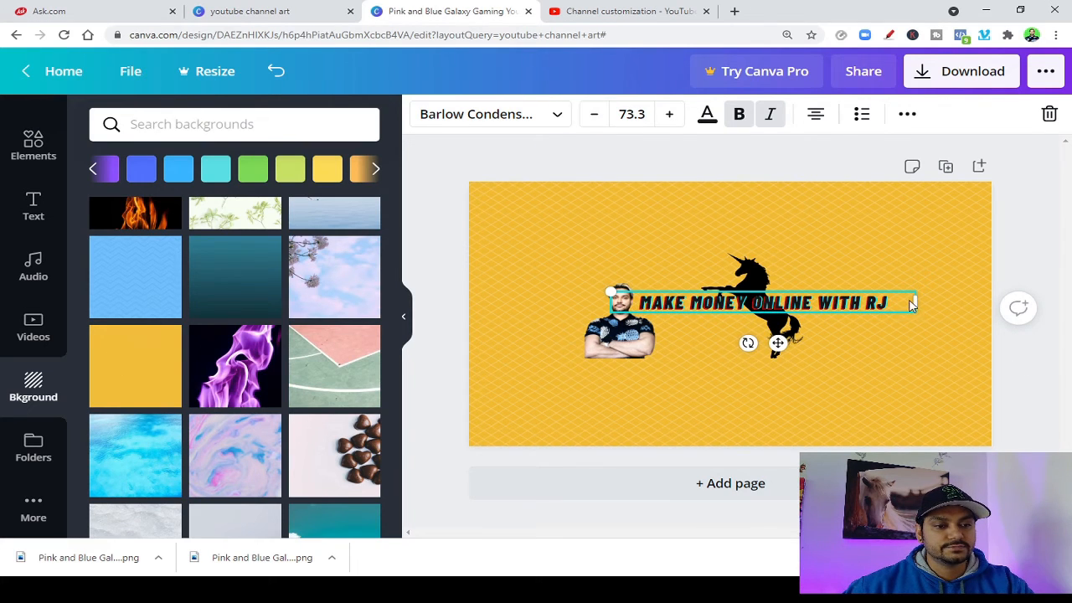
left_click_drag(914, 303, 908, 297)
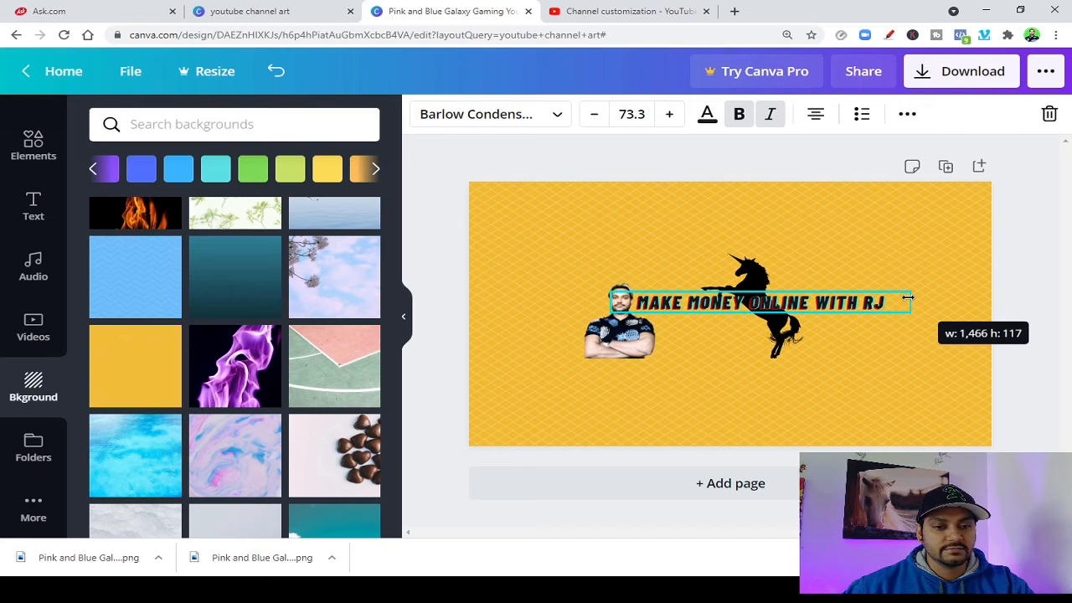
Shrink the unicorn from its upper-left and lower-right corners so it extends less above and below the headline
left_click(750, 269)
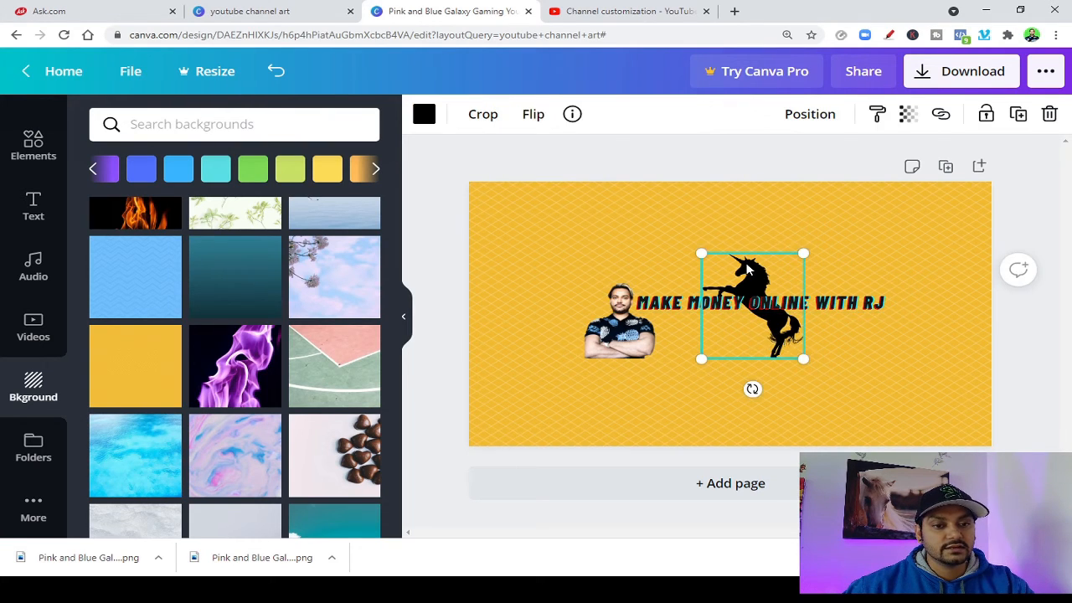
left_click_drag(703, 253, 714, 267)
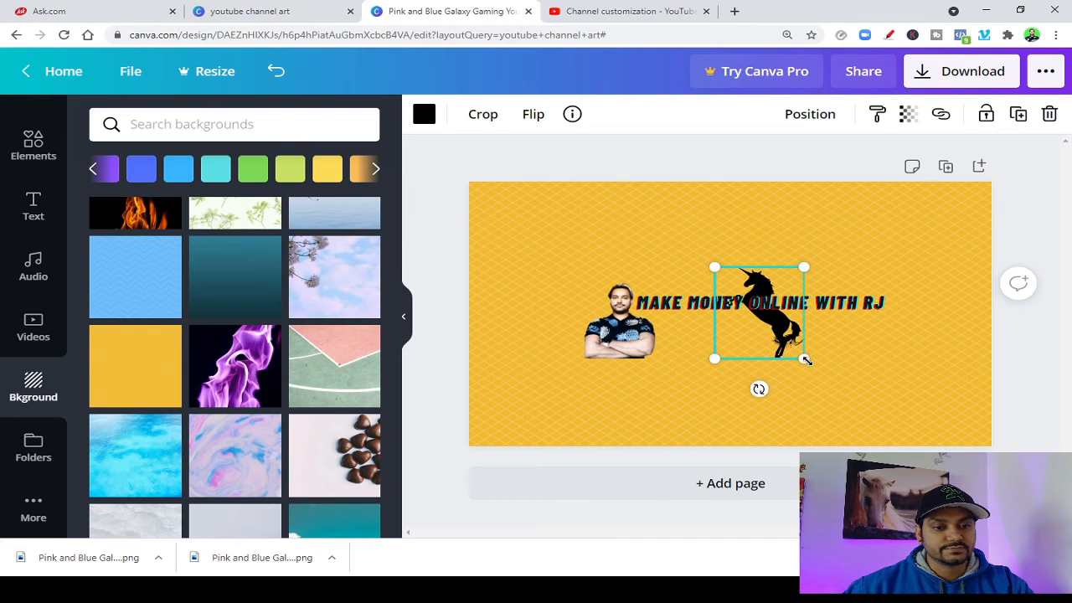
left_click_drag(804, 358, 790, 346)
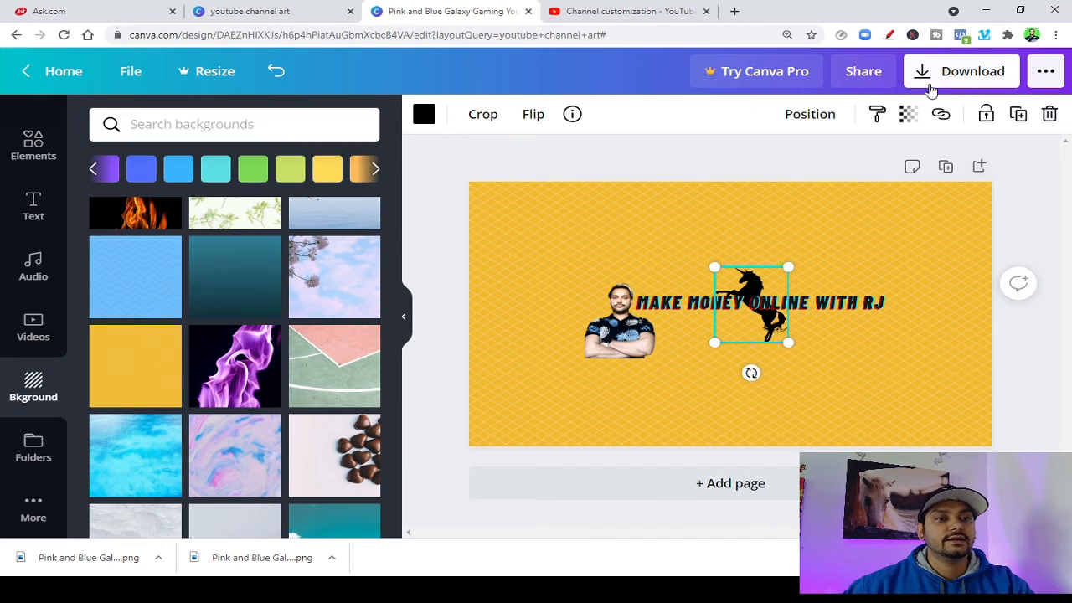
Download the revised banner as a PNG and dismiss the post-download promotion
left_click(940, 79)
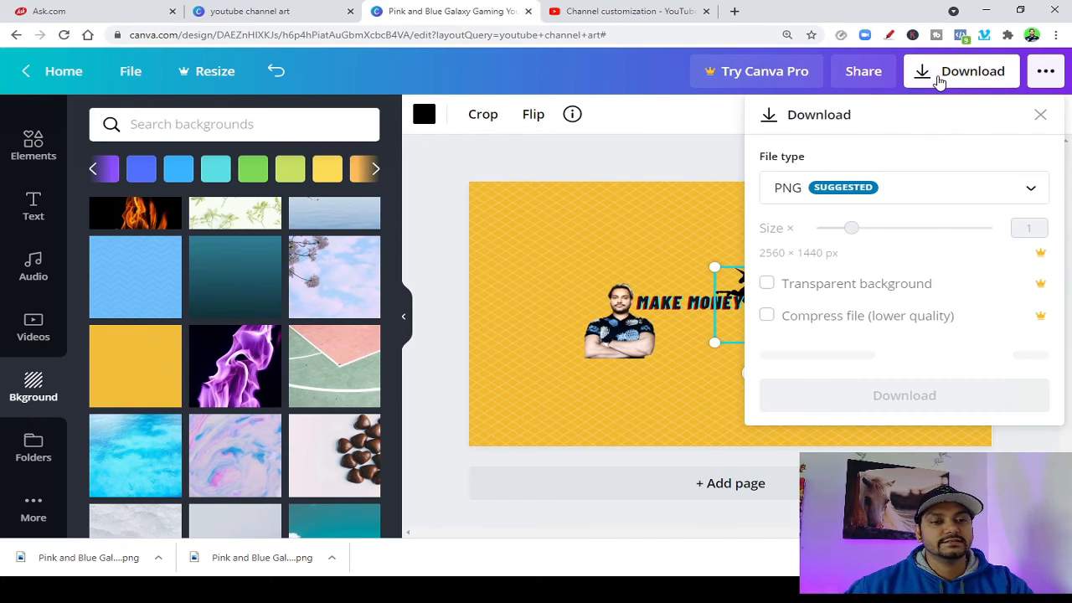
left_click(862, 359)
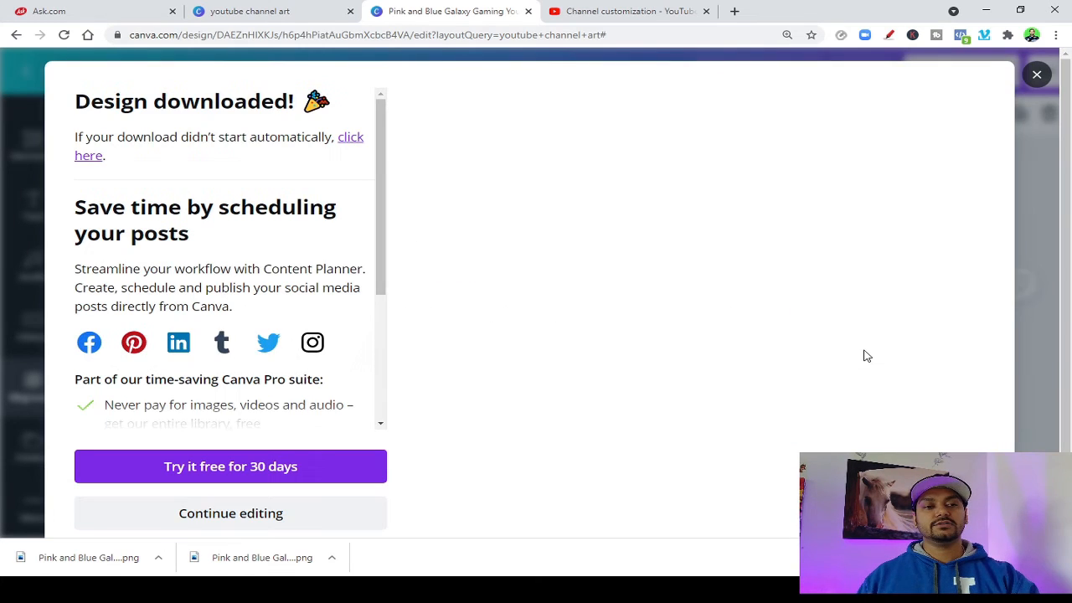
left_click(1036, 77)
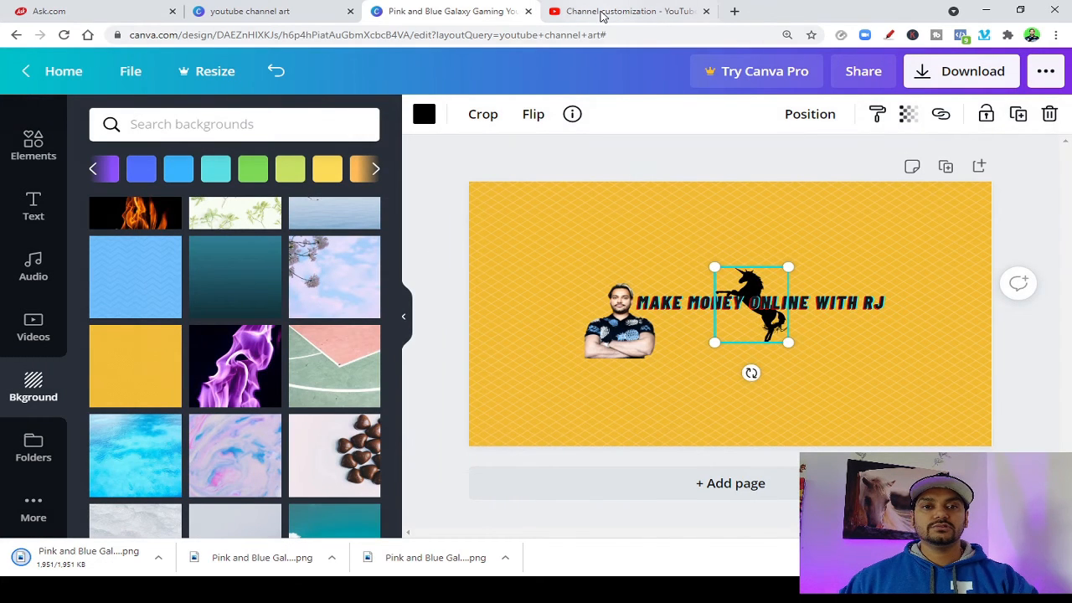
Switch to YouTube Studio, discard the open banner crop, and upload the newly downloaded banner PNG as the banner image
left_click(601, 15)
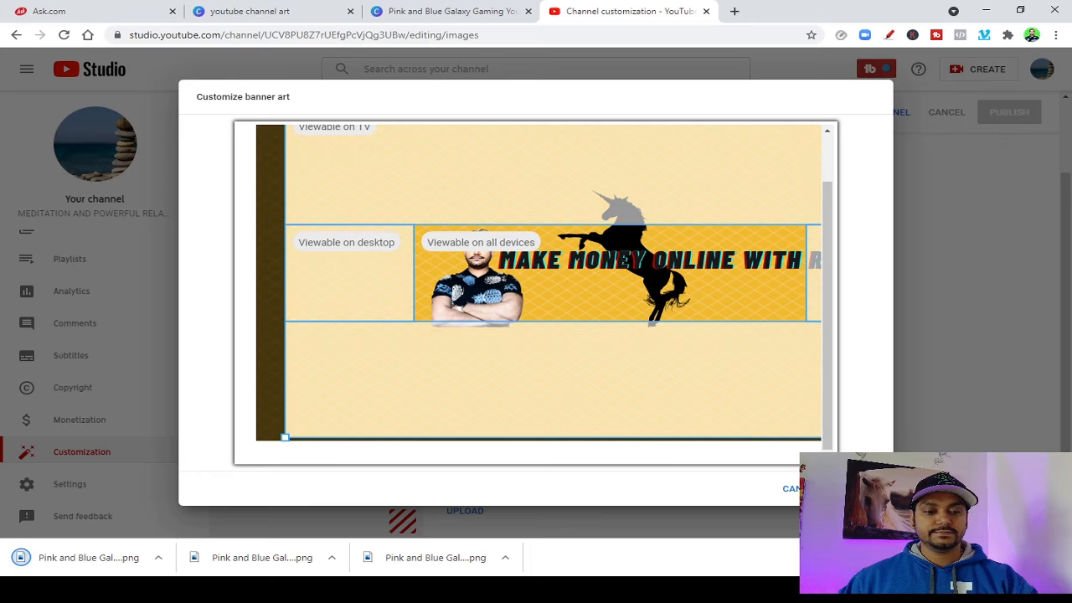
left_click(787, 488)
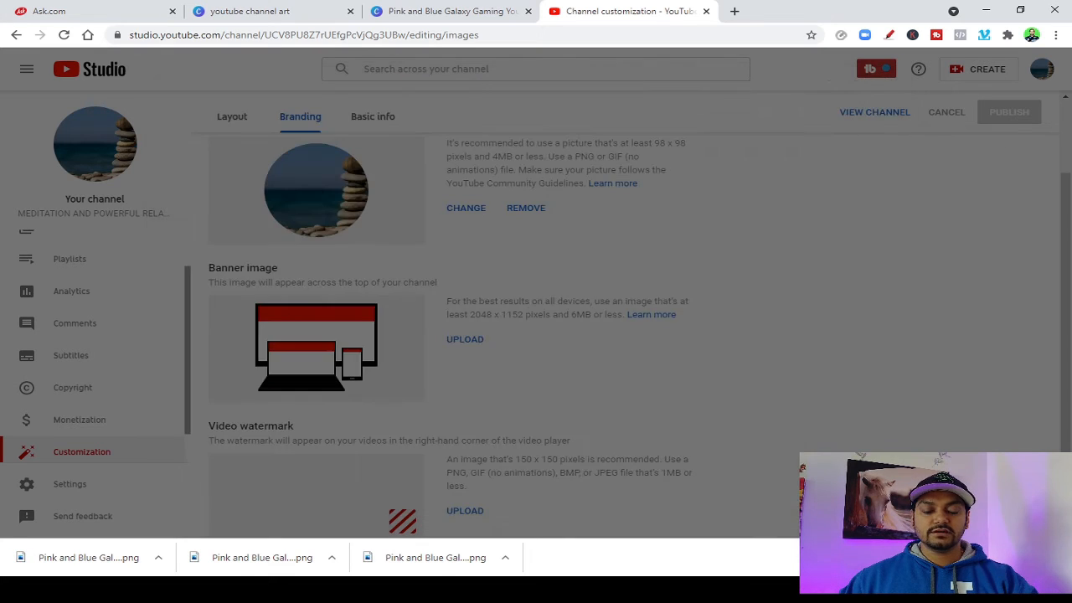
left_click(465, 341)
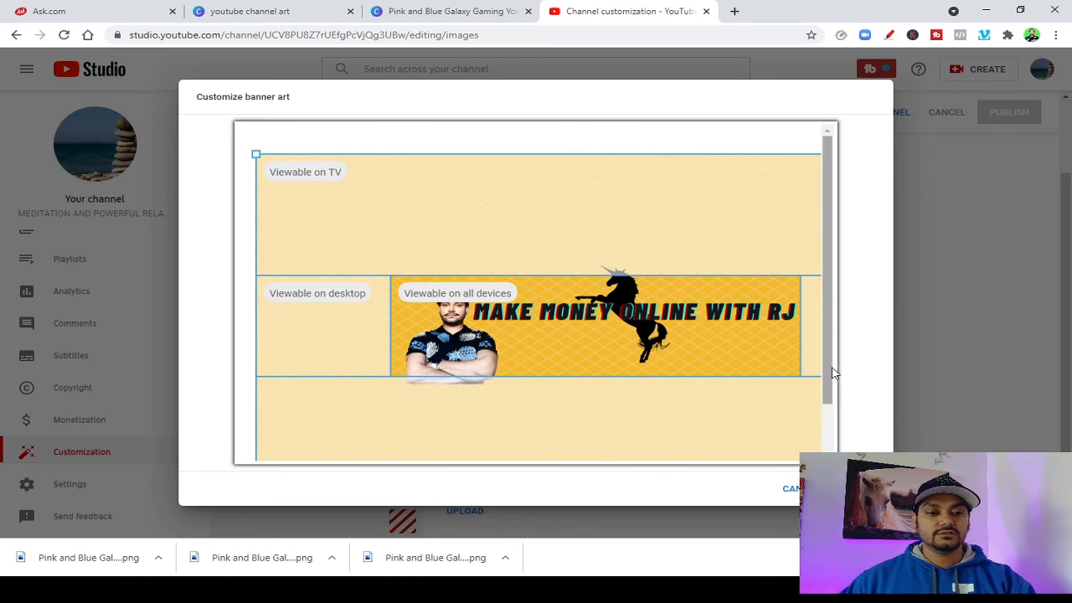
Shrink the banner art's crop frame slightly from its lower-left corner and accept the crop
left_click_drag(828, 411, 827, 448)
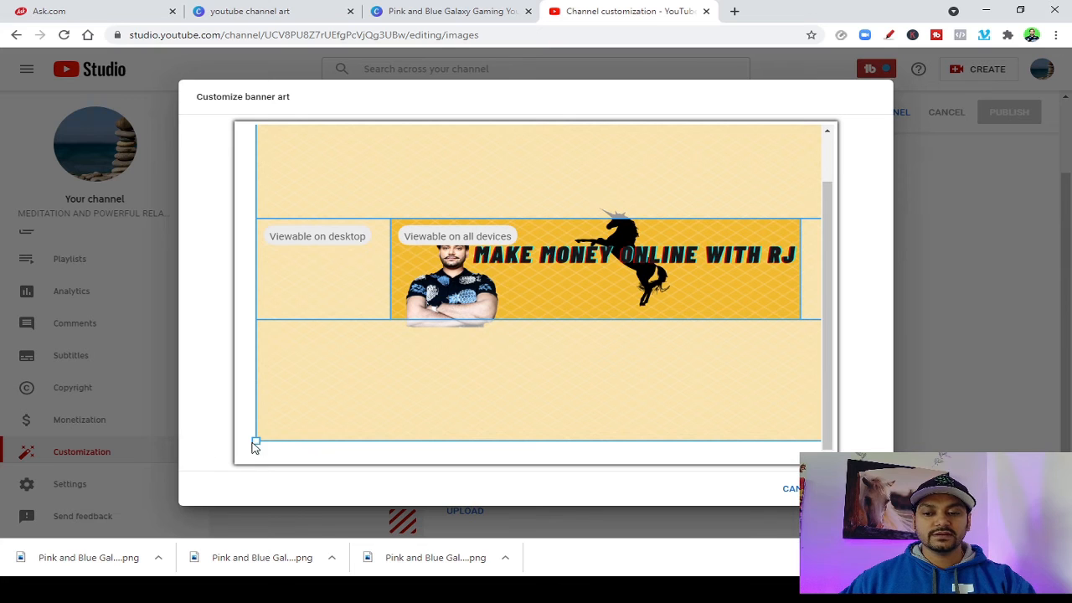
mouse_move(261, 429)
left_mouse_down()
mouse_move(283, 397)
mouse_move(252, 410)
mouse_move(260, 439)
left_mouse_up()
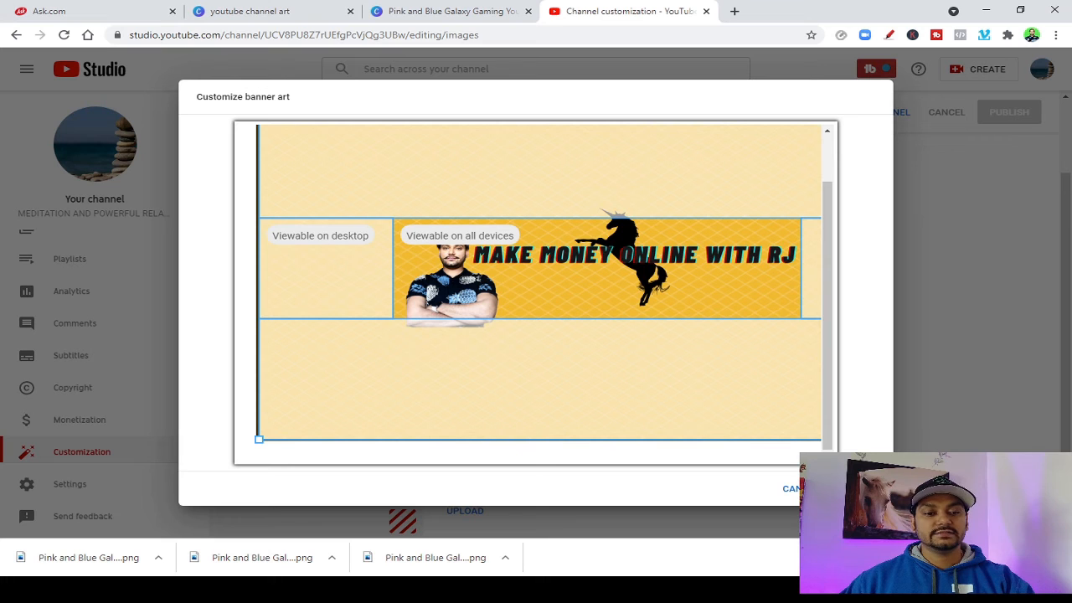
left_click(806, 488)
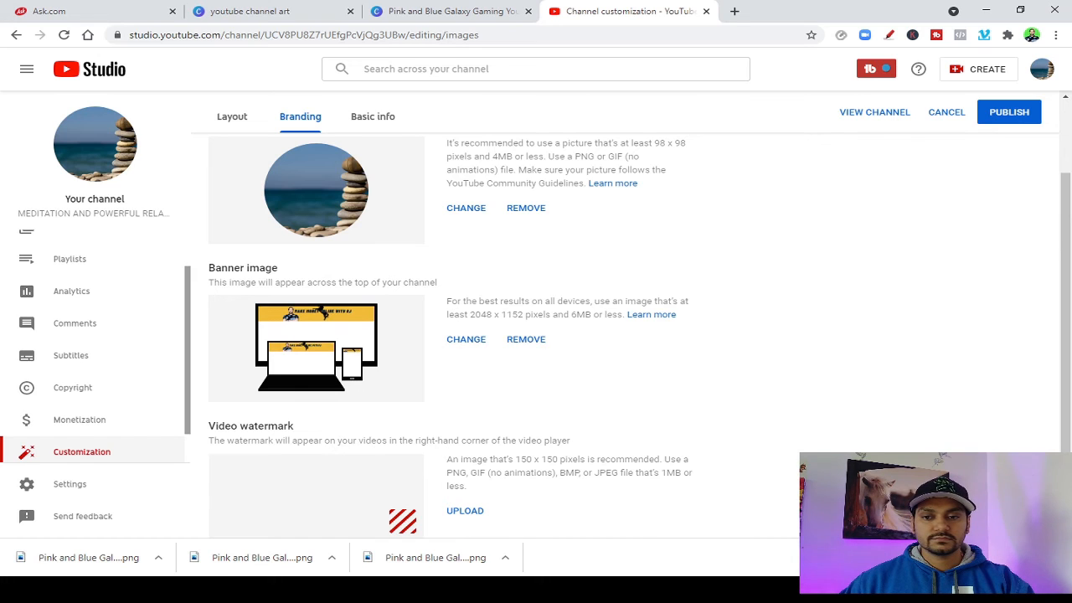
Publish the channel's new banner image and open the channel page to view it
left_click(1021, 115)
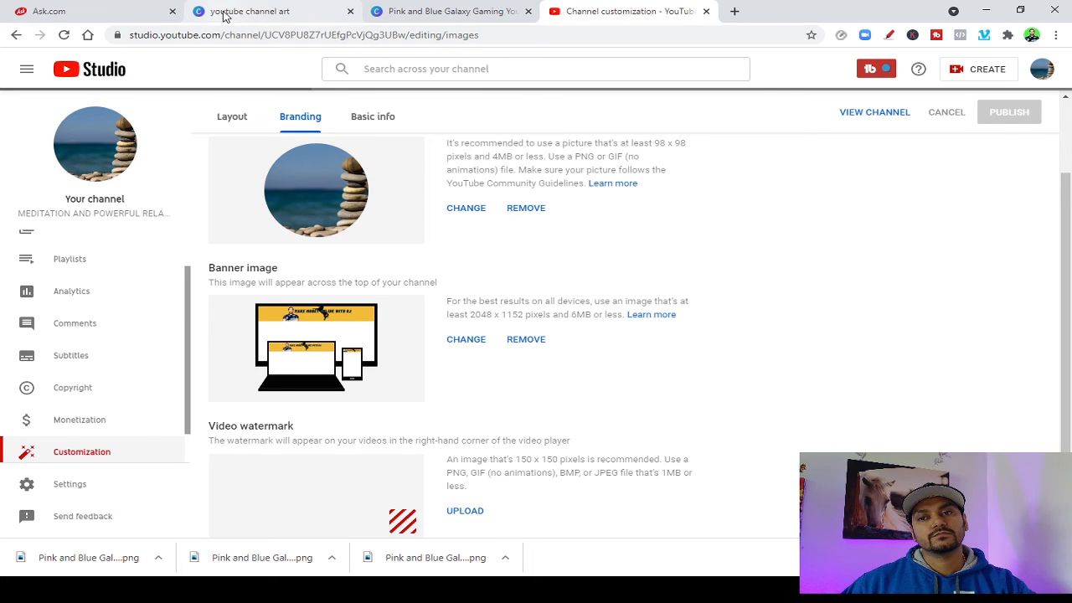
left_click(1043, 74)
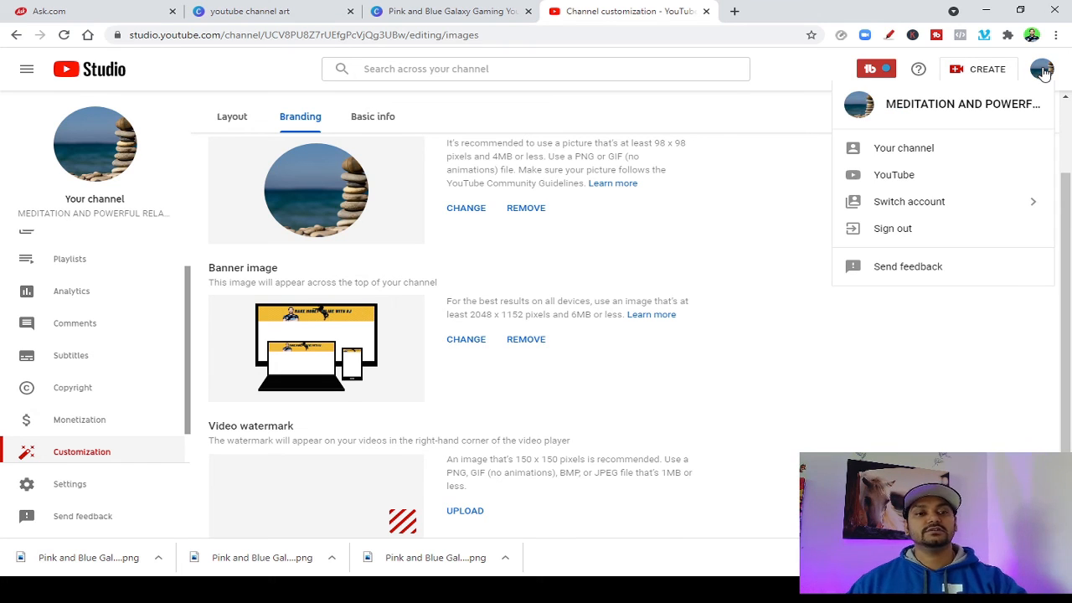
left_click(926, 151)
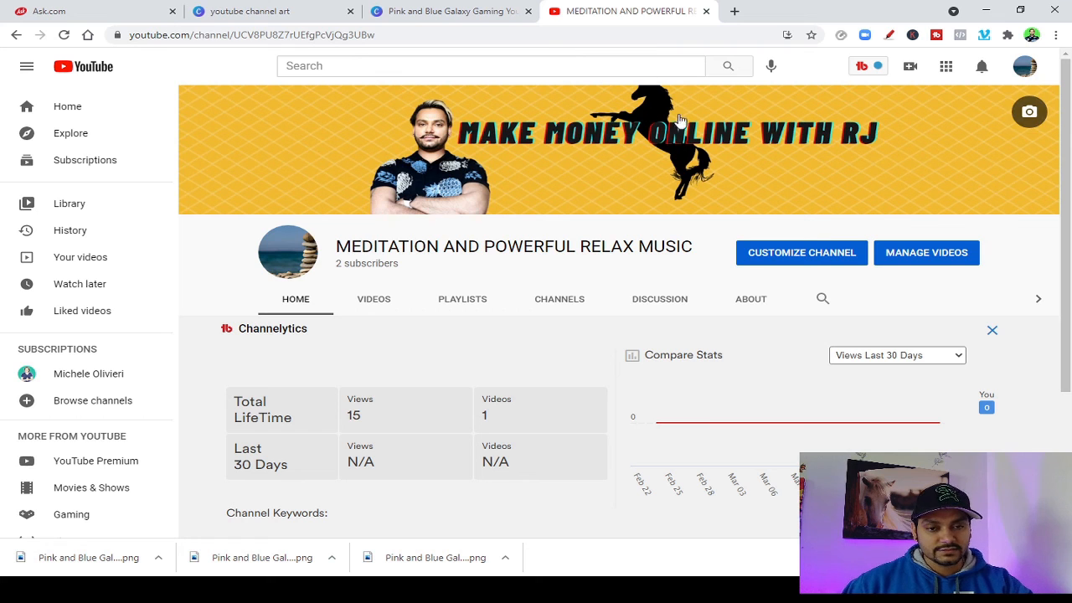
Move the unicorn slightly down in Canva, aligning its top with the portrait's, and return to the YouTube channel page
left_click(390, 12)
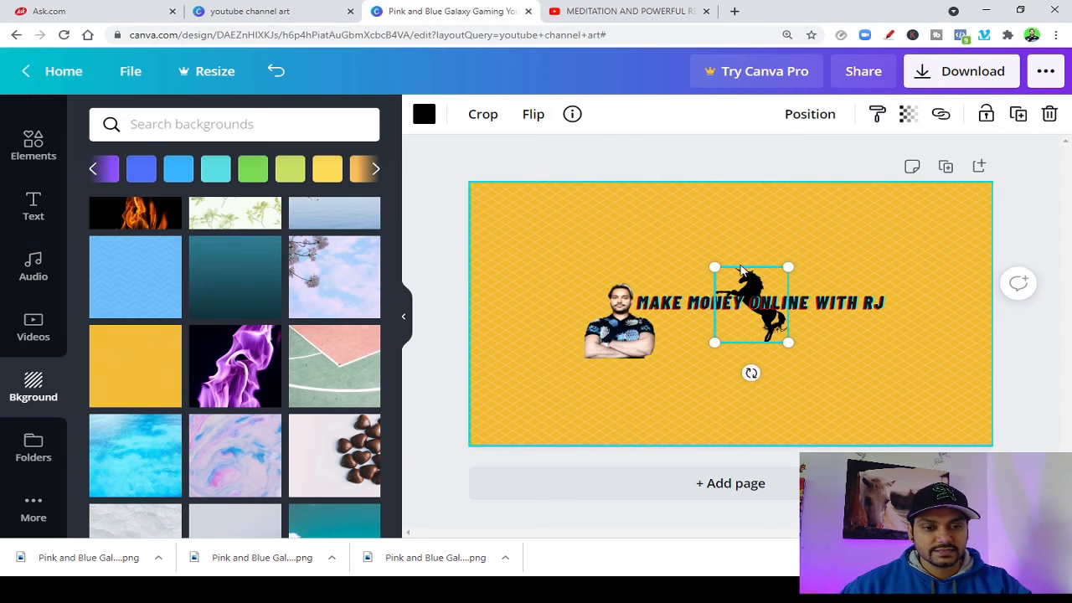
left_click_drag(747, 279, 748, 286)
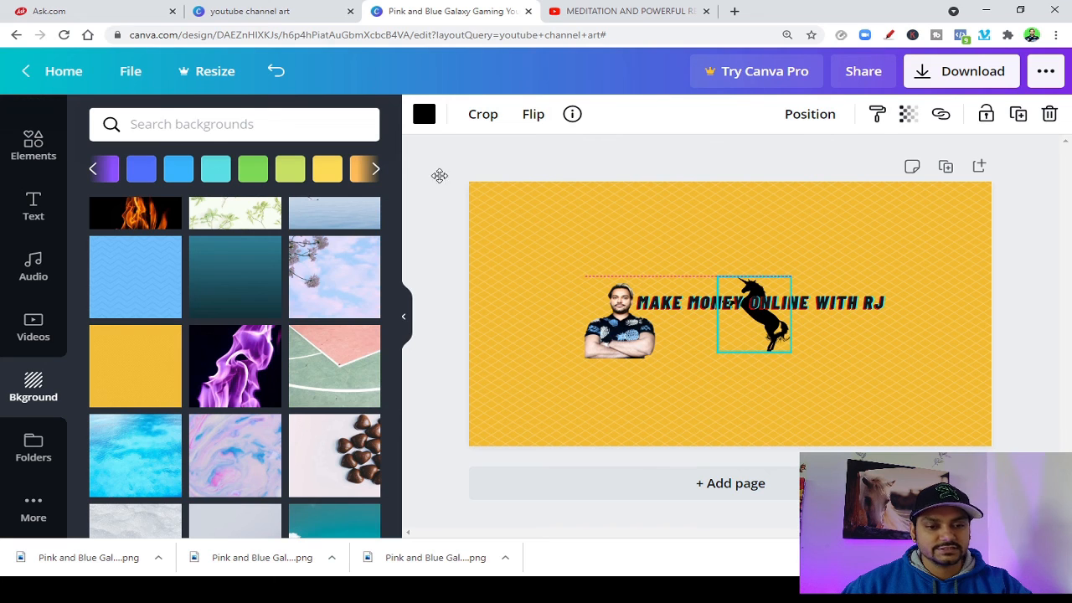
left_click(668, 14)
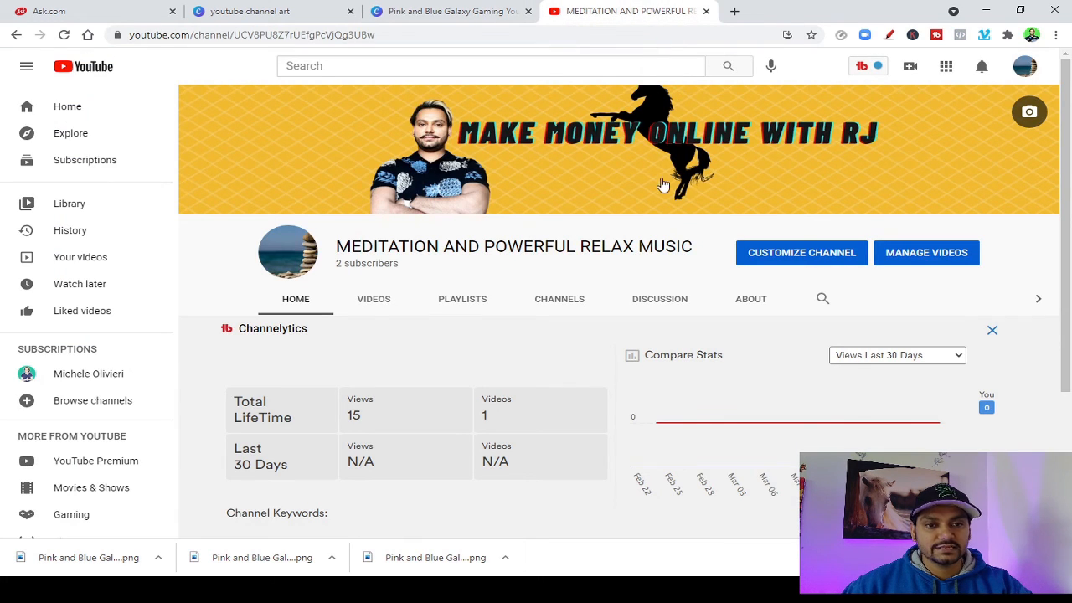